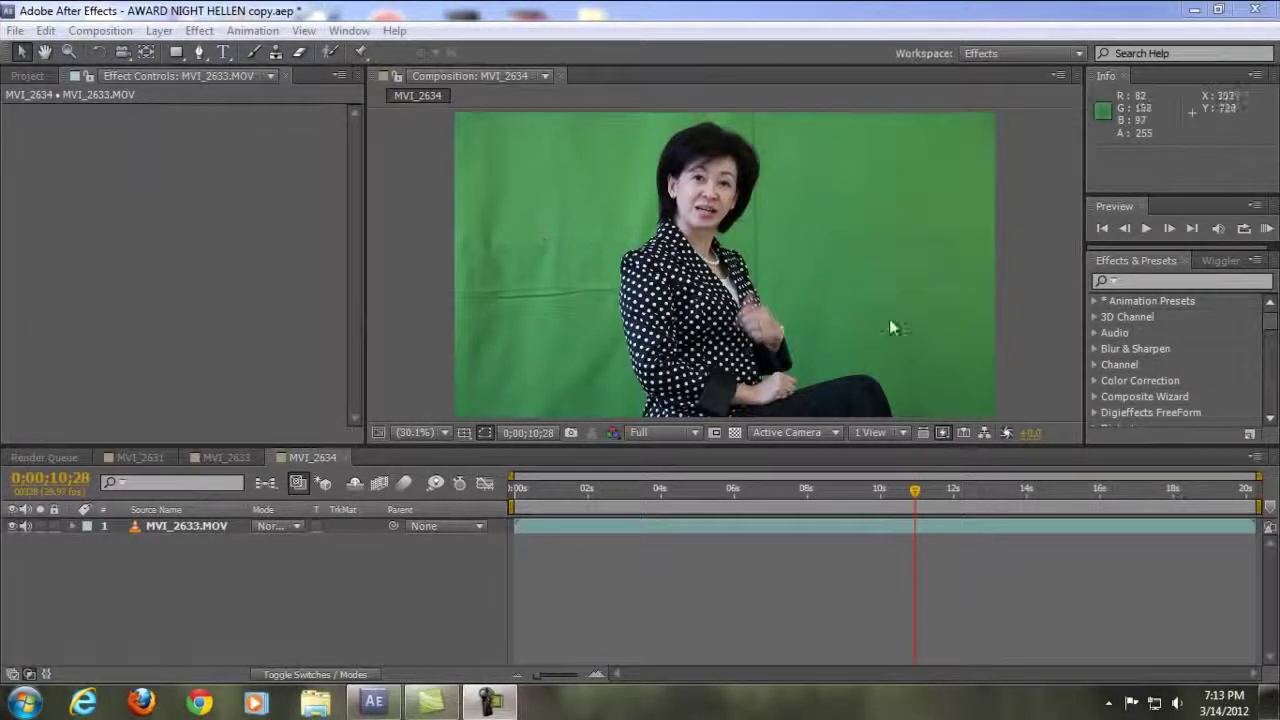
# Apply Keylight (1.2) to the MVI_2633.MOV layer and sample the green backdrop as its Screen Colour.
pyautogui.hotkey('alt', 't')
pyautogui.click(552, 520)
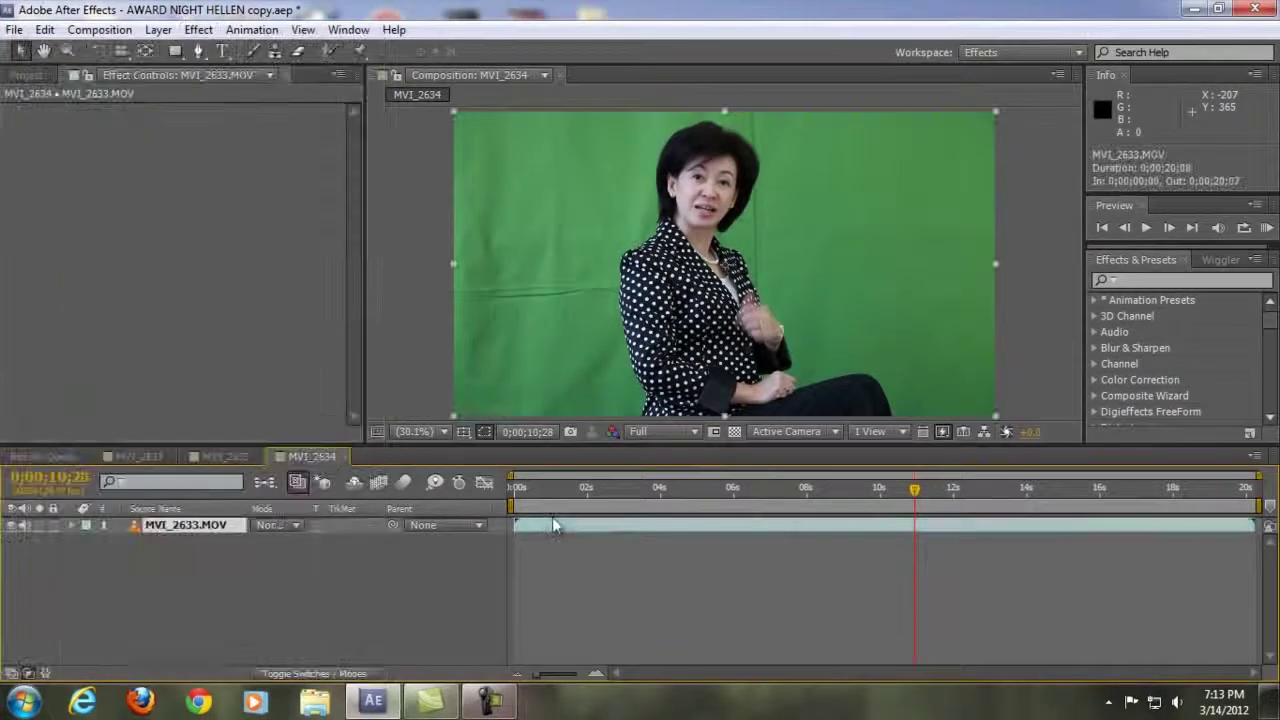
pyautogui.click(198, 29)
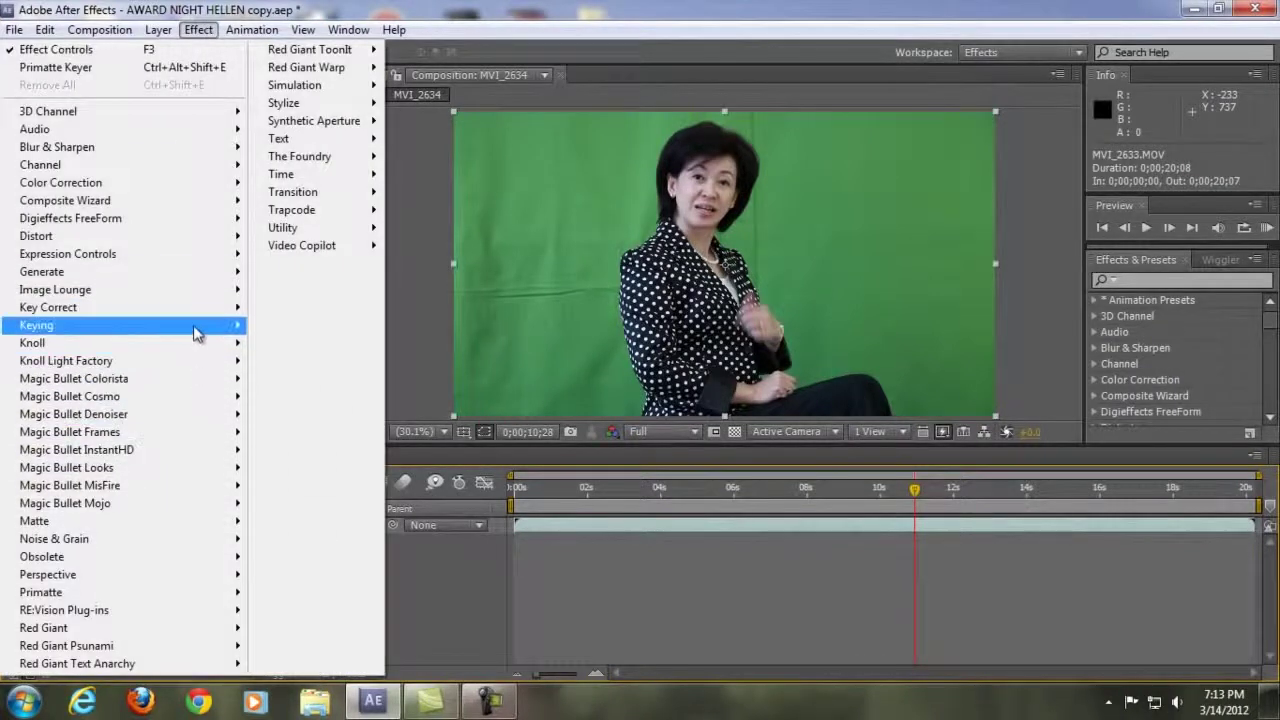
pyautogui.moveTo(200, 328)
pyautogui.click(308, 471)
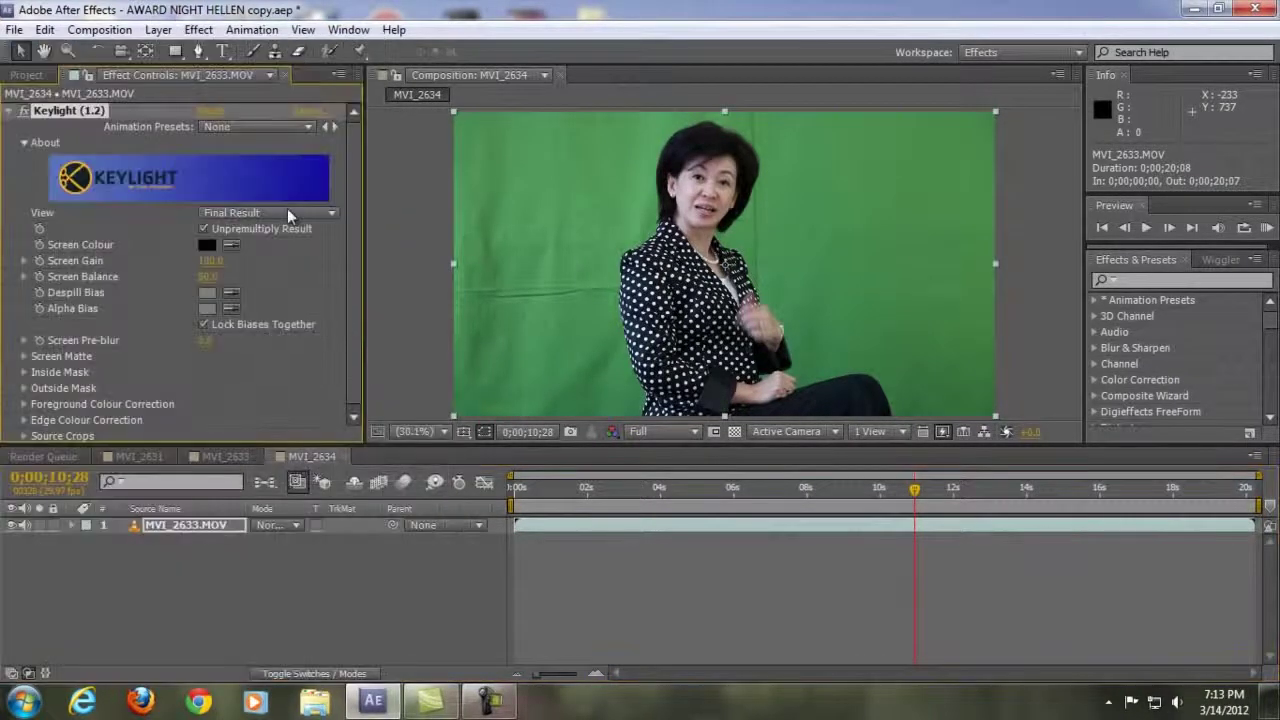
pyautogui.click(239, 246)
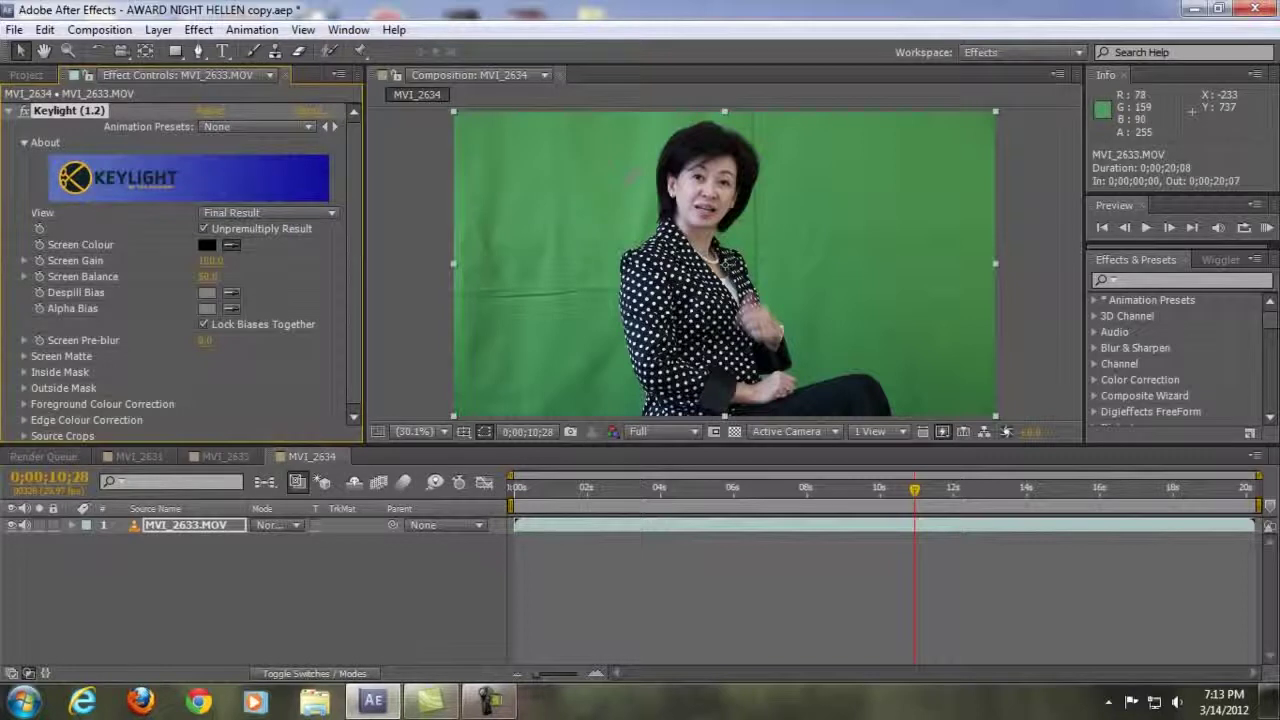
pyautogui.click(608, 258)
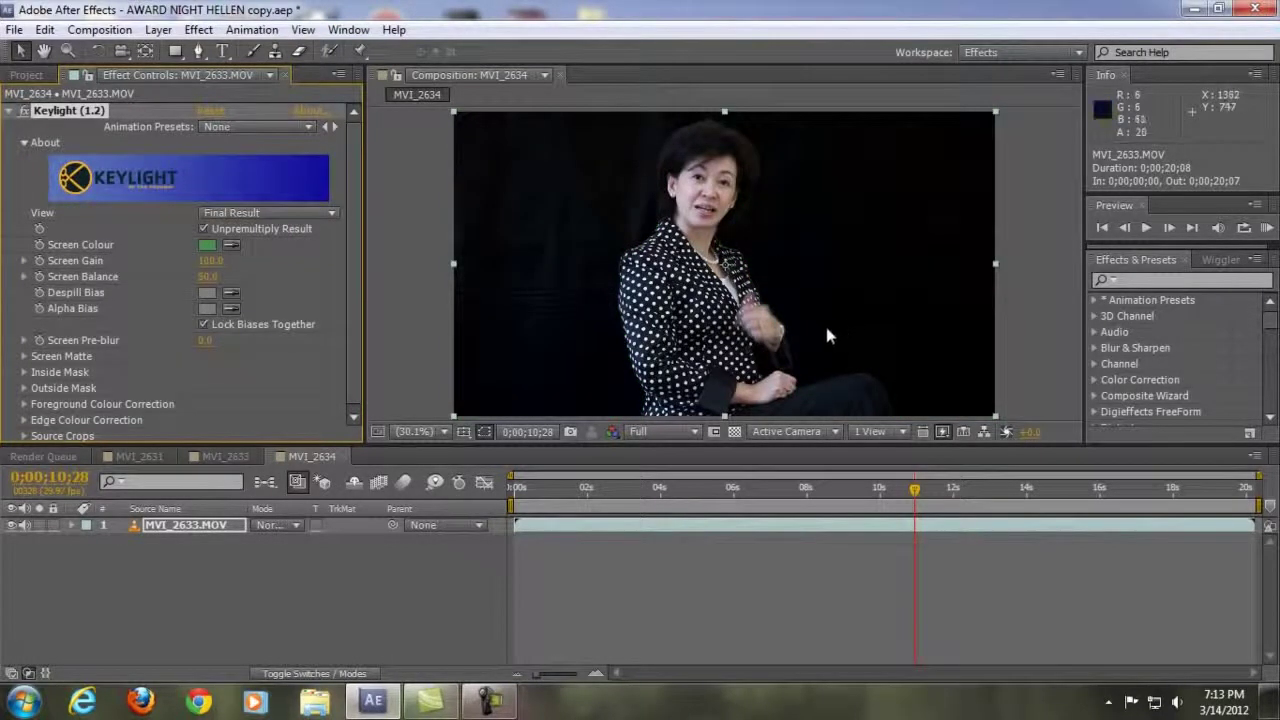
# Delete the Keylight effect from the MVI_2633.MOV layer.
pyautogui.click(103, 113)
pyautogui.press('Delete')
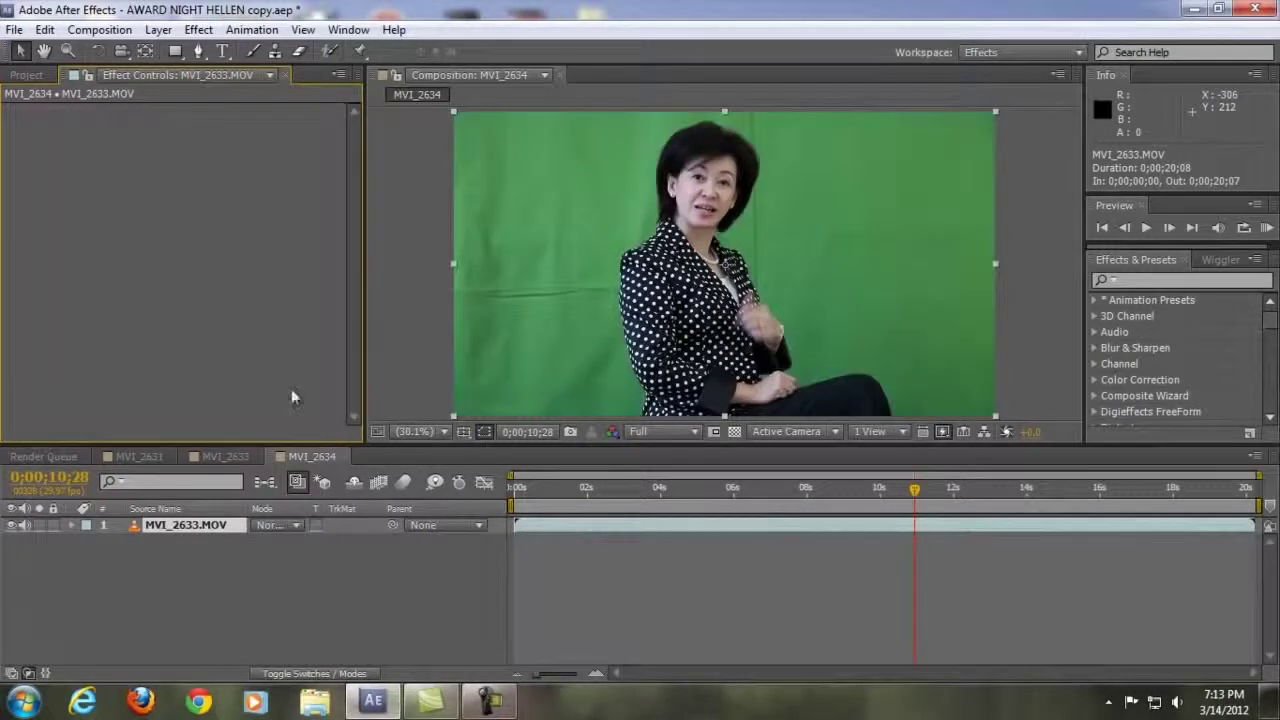
# Look at the finished aircraft-seat composite in the MVI_2633 composition and return to MVI_2634.
pyautogui.click(297, 483)
pyautogui.click(225, 456)
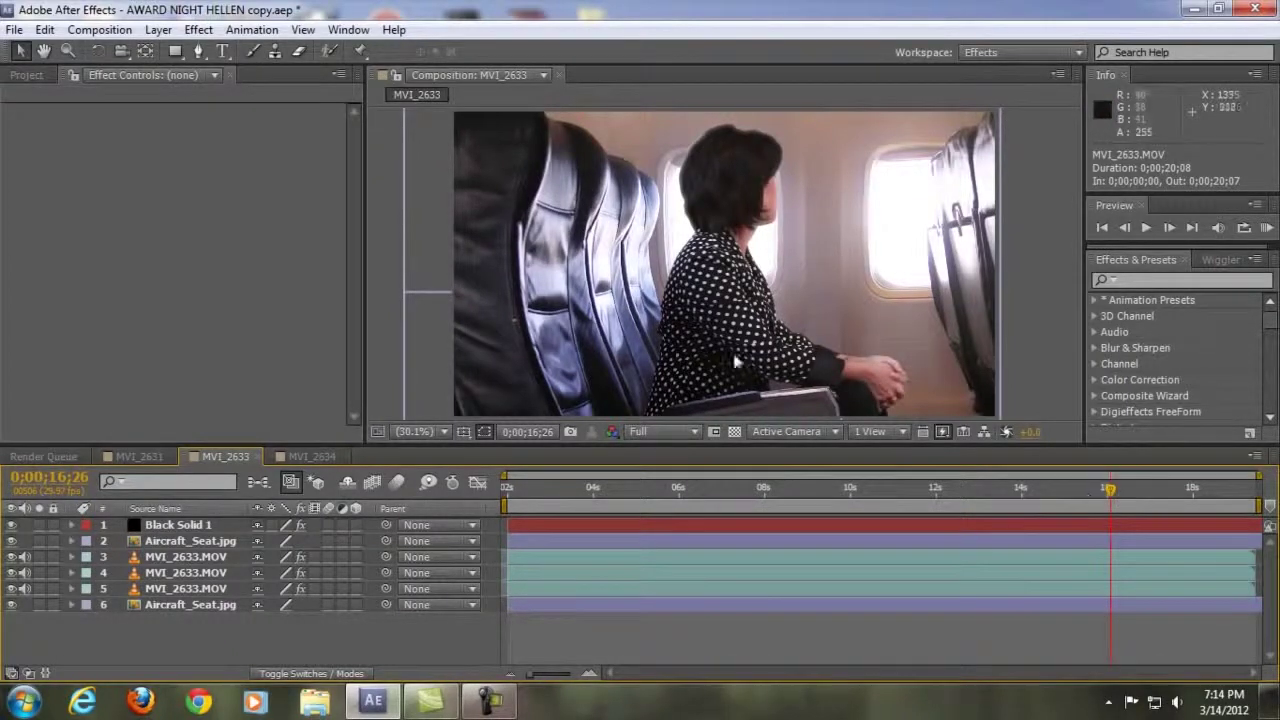
pyautogui.click(318, 456)
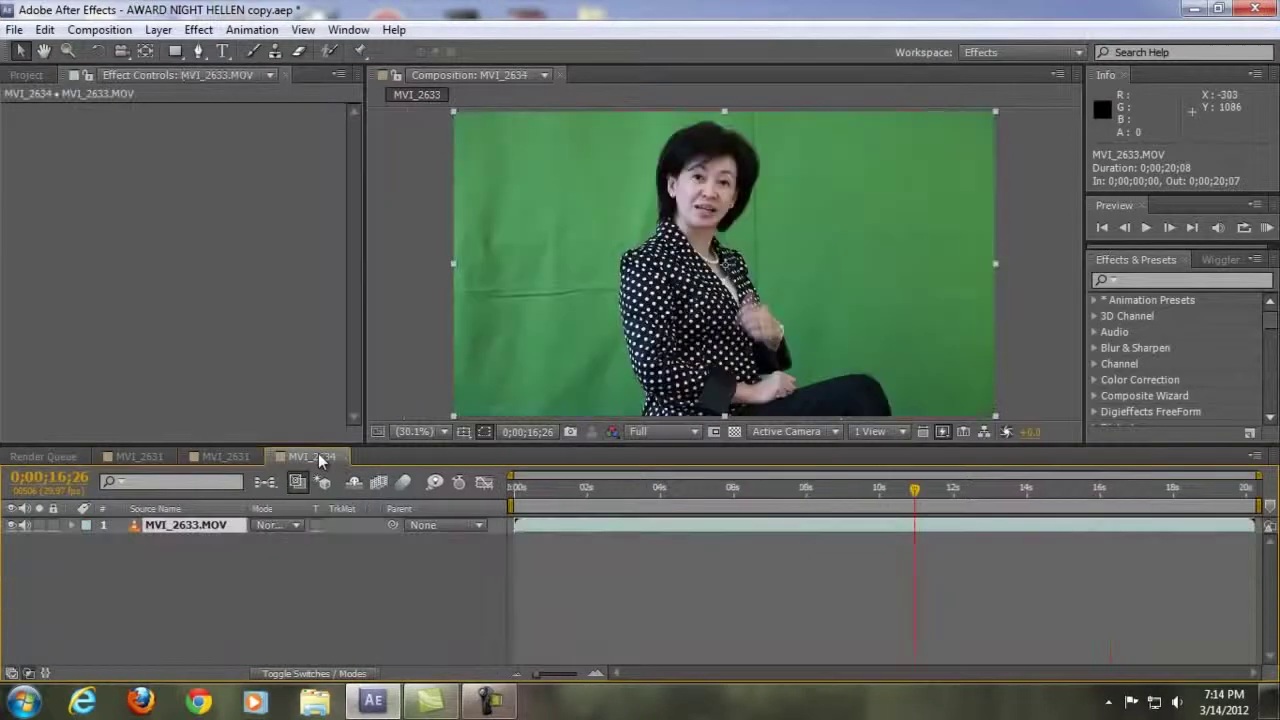
# Move the current time of the MVI_2634 composition to 0;00;17;15, where the woman is turned away.
pyautogui.moveTo(914, 488); pyautogui.dragTo(951, 488)
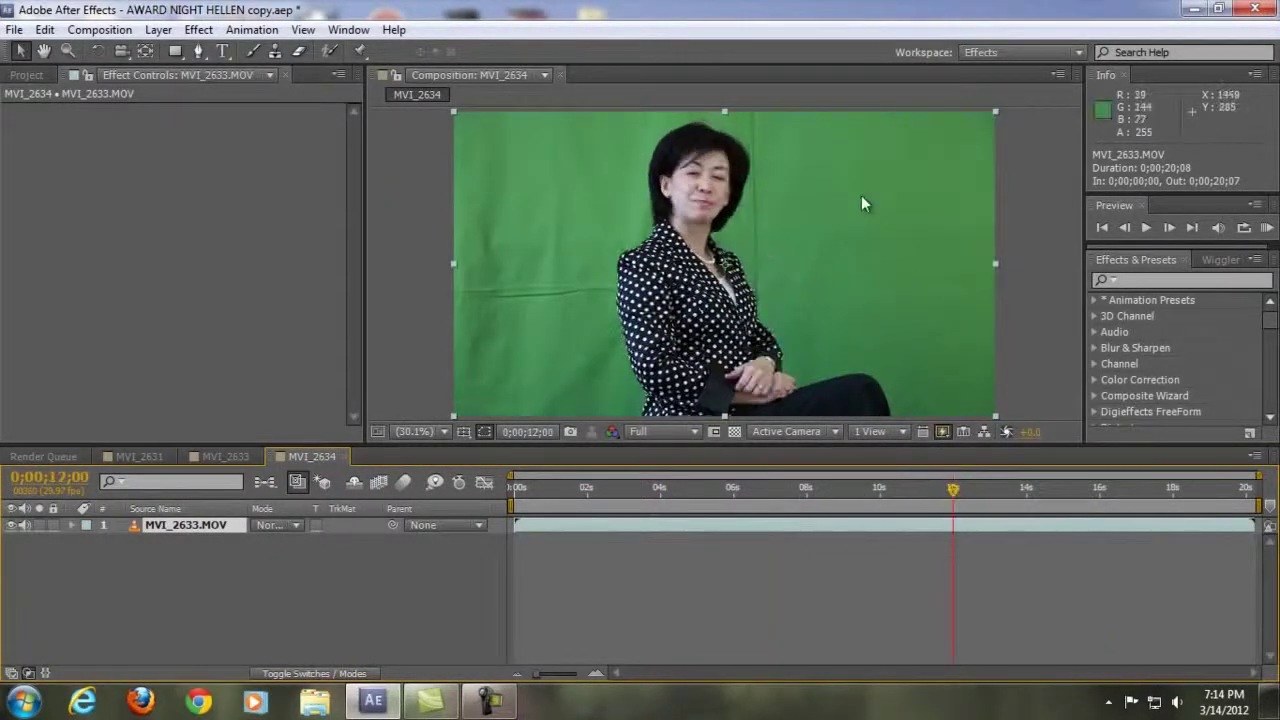
pyautogui.click(996, 488)
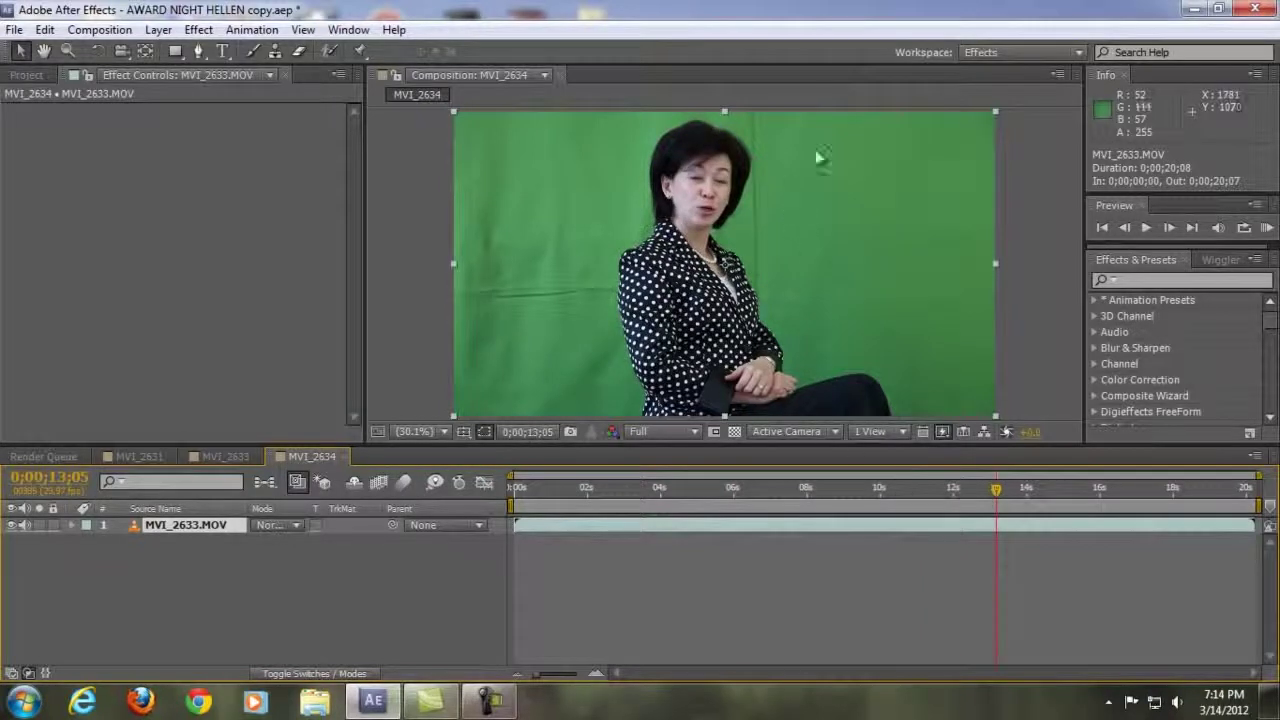
pyautogui.moveTo(1012, 488); pyautogui.dragTo(1134, 490)
pyautogui.click(1155, 490)
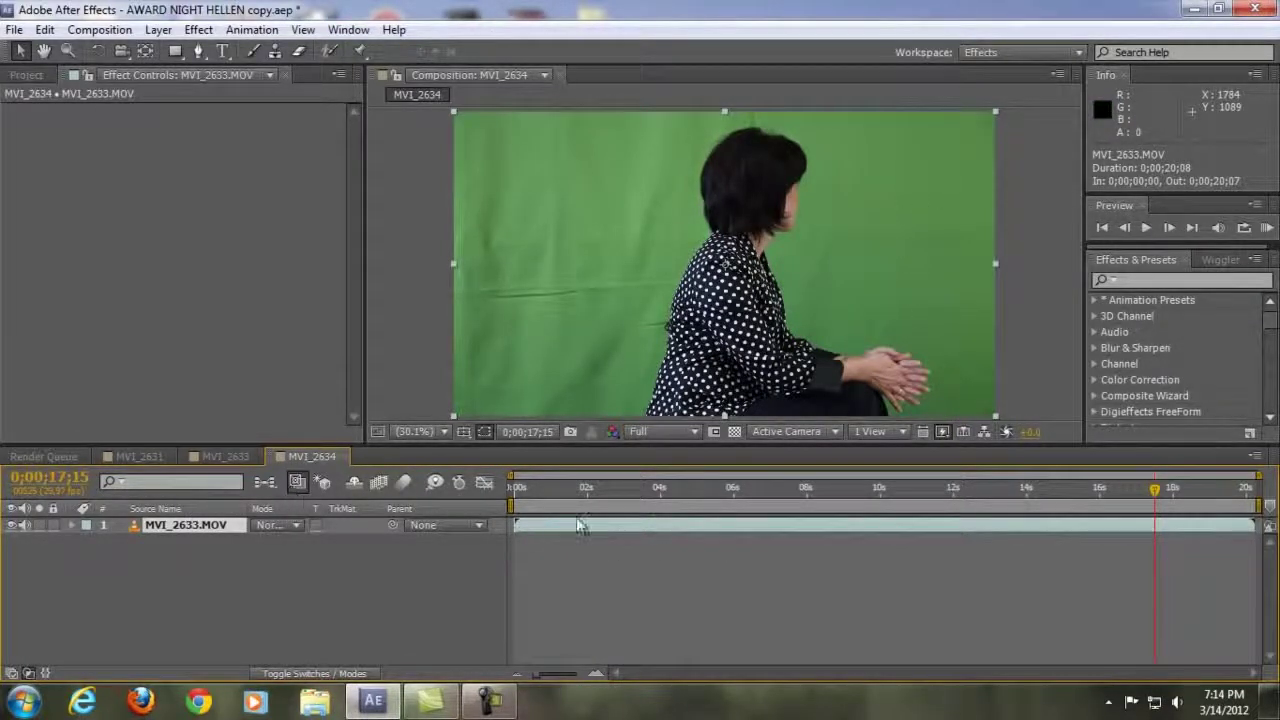
# Apply the Primatte Keyer effect to the MVI_2633.MOV layer.
pyautogui.click(199, 30)
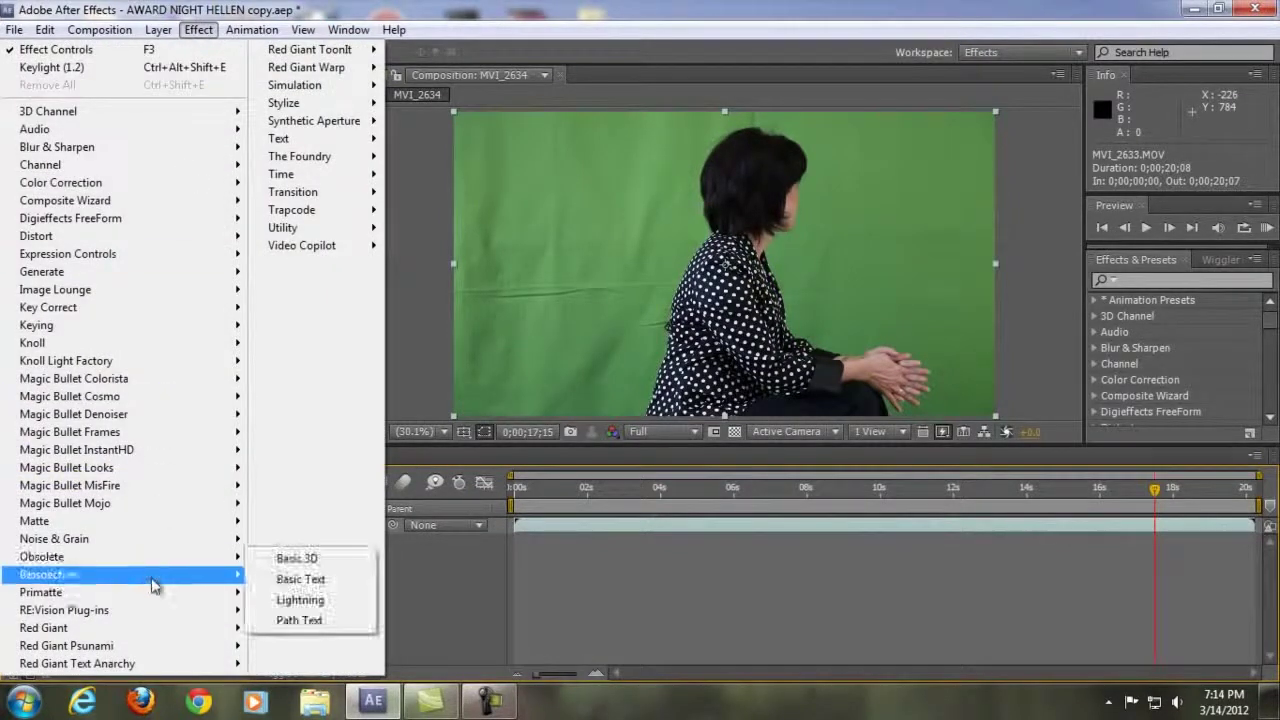
pyautogui.moveTo(156, 594)
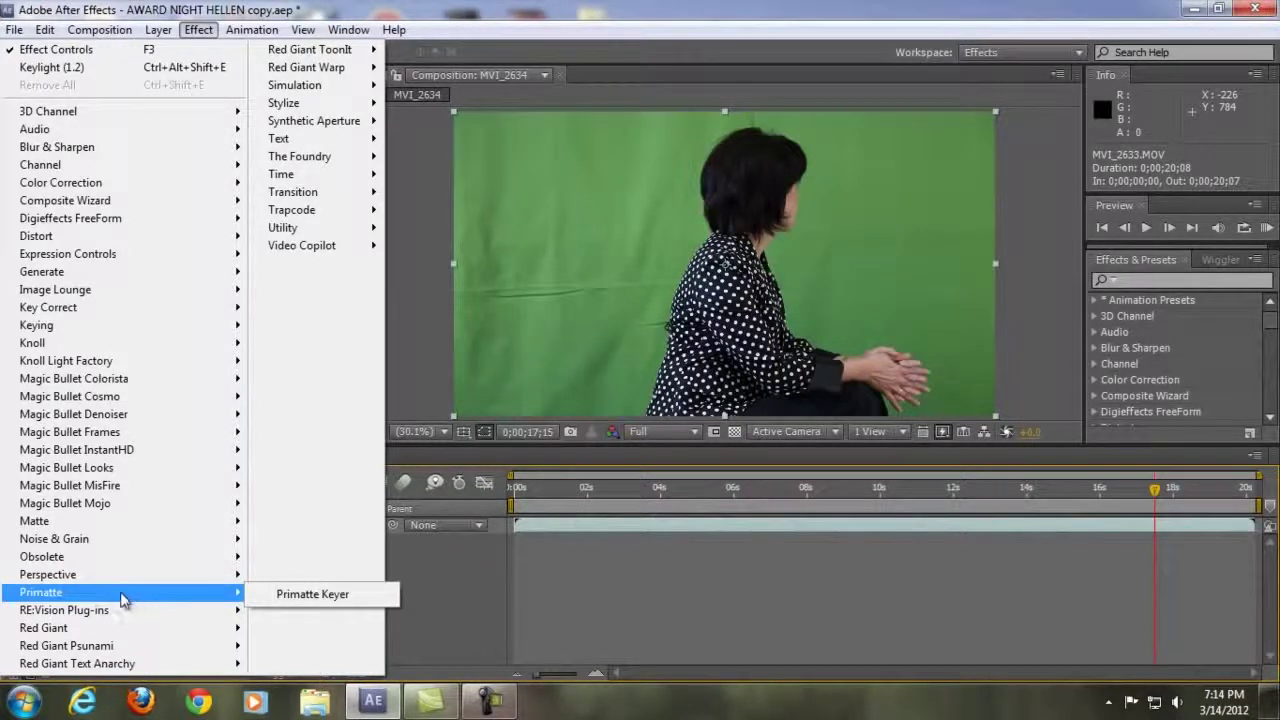
pyautogui.click(304, 597)
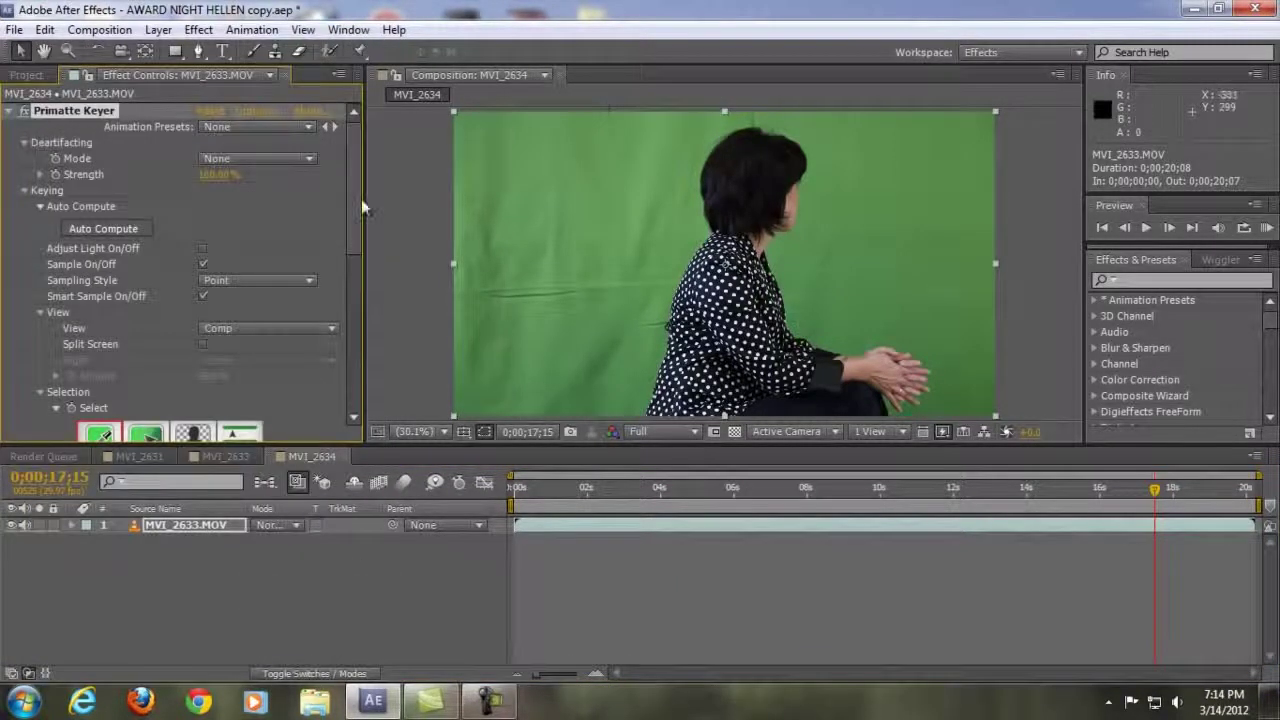
# Sample the green backdrop in front of the woman with Primatte's Select BG tool.
pyautogui.scroll(-3, 357, 205)
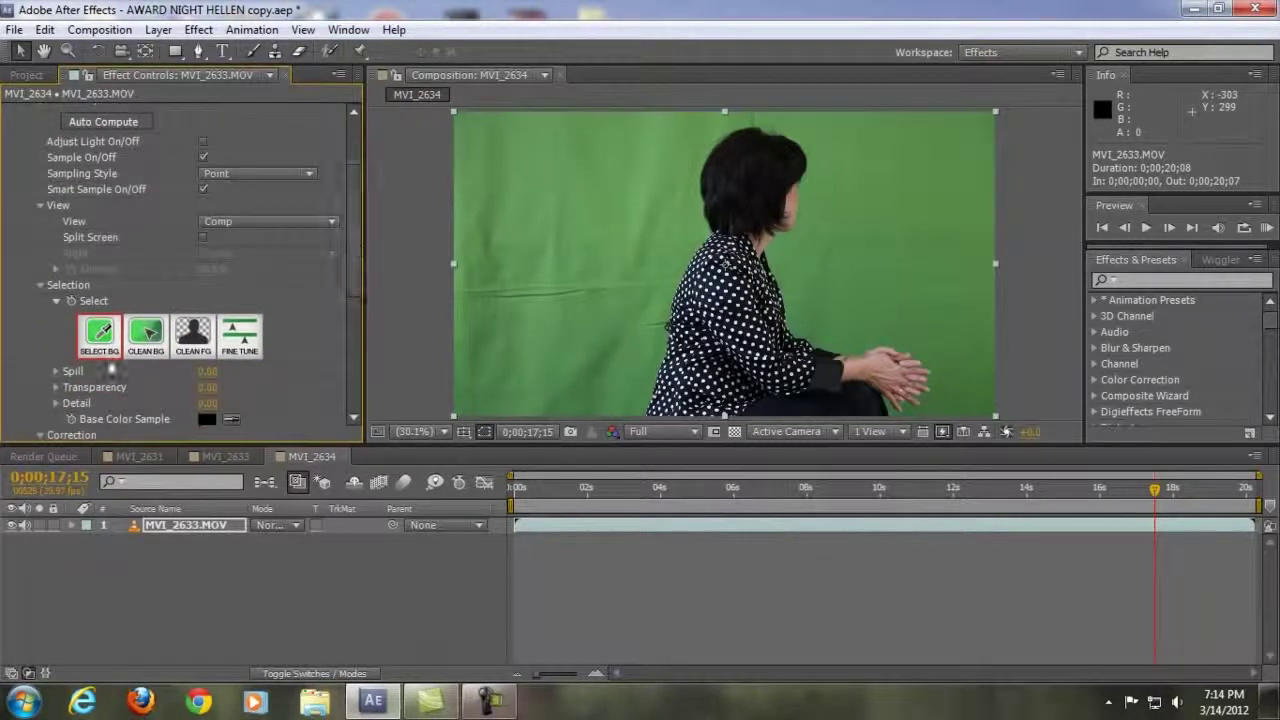
pyautogui.click(101, 341)
pyautogui.moveTo(842, 152)
pyautogui.mouseDown()
pyautogui.moveTo(891, 215)
pyautogui.moveTo(881, 255)
pyautogui.moveTo(898, 285)
pyautogui.moveTo(943, 292)
pyautogui.moveTo(814, 297)
pyautogui.moveTo(914, 281)
pyautogui.moveTo(960, 338)
pyautogui.mouseUp()
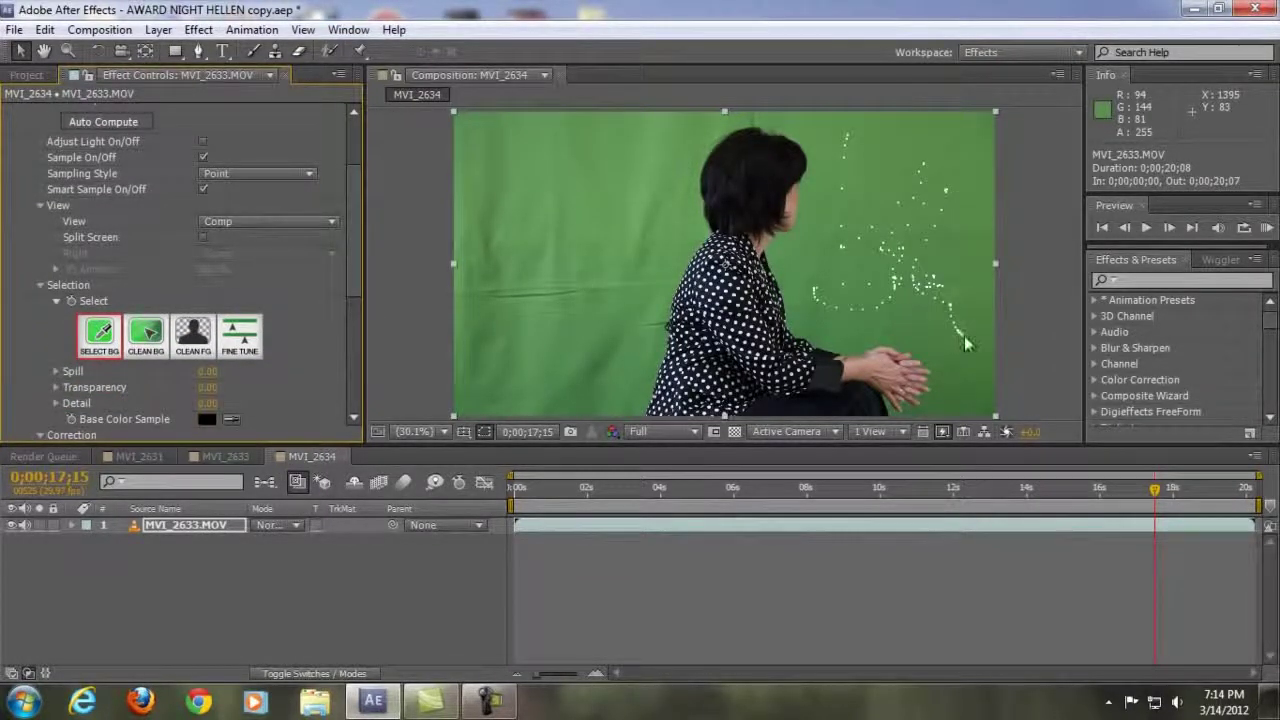
# Set the Primatte view to Matte and remove the grey noise from the backdrop on both sides of the woman with Clean BG.
pyautogui.click(330, 230)
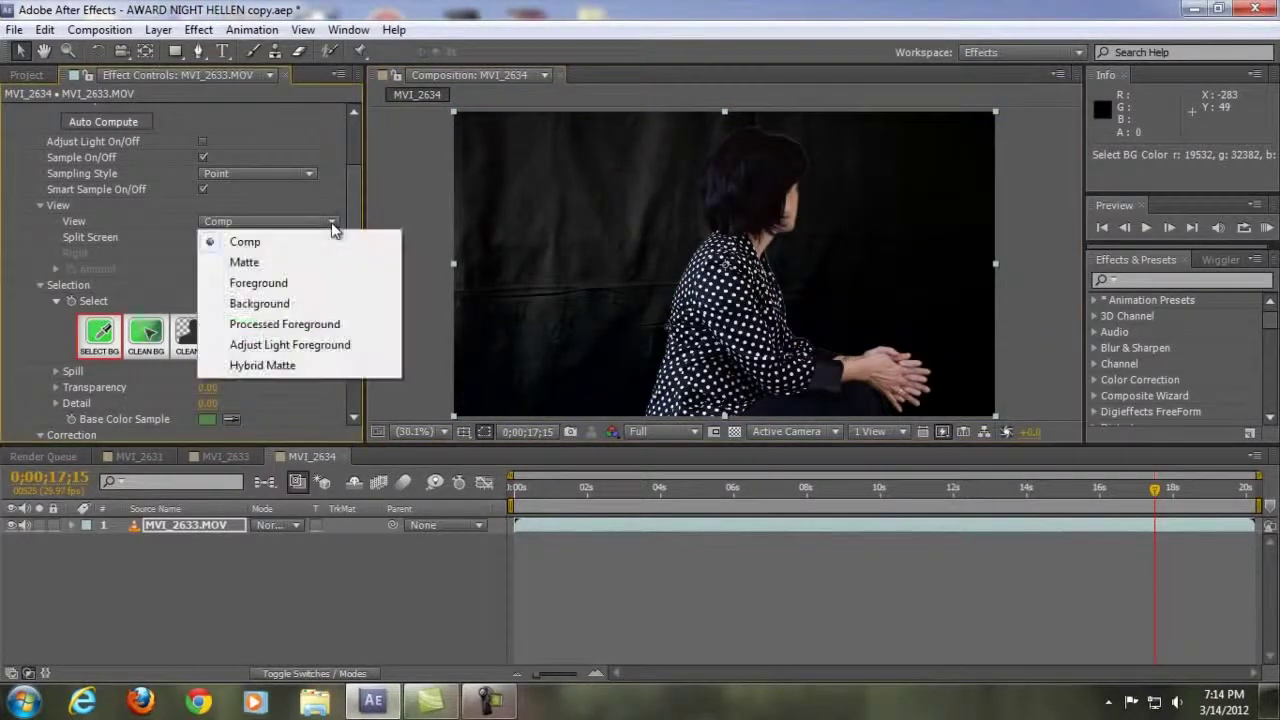
pyautogui.click(302, 264)
pyautogui.click(147, 336)
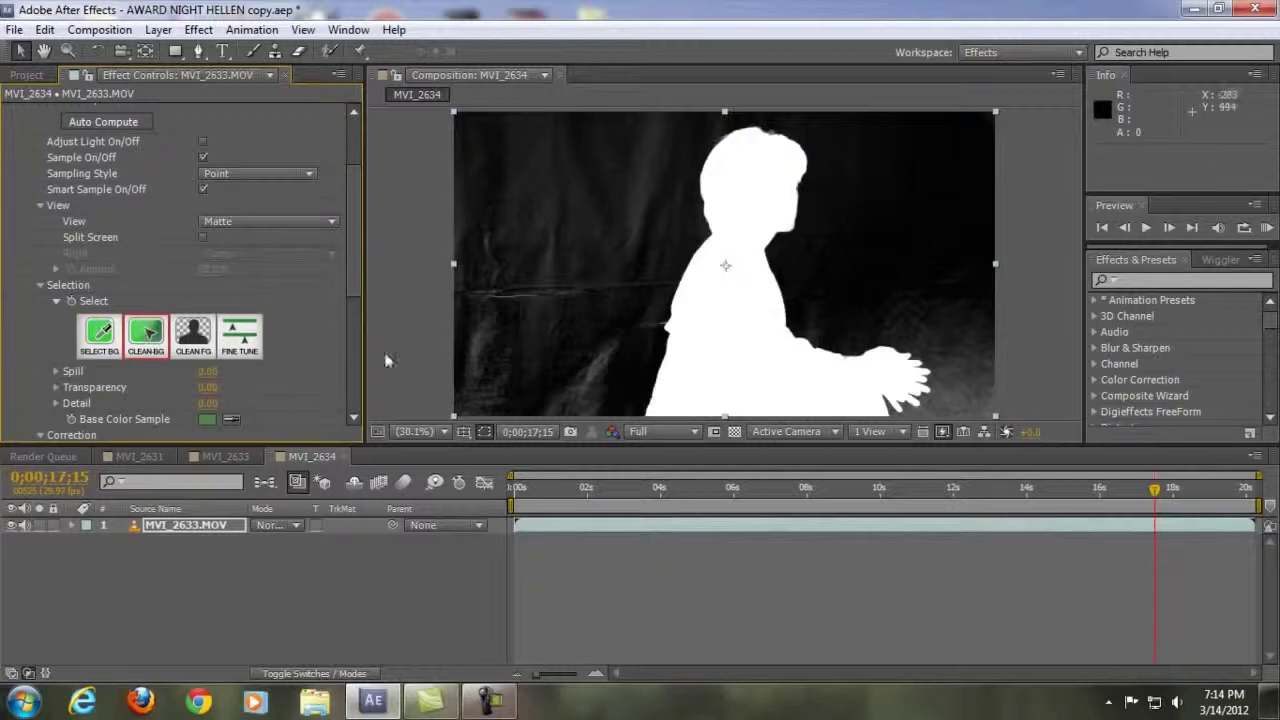
pyautogui.moveTo(482, 384); pyautogui.dragTo(637, 324)
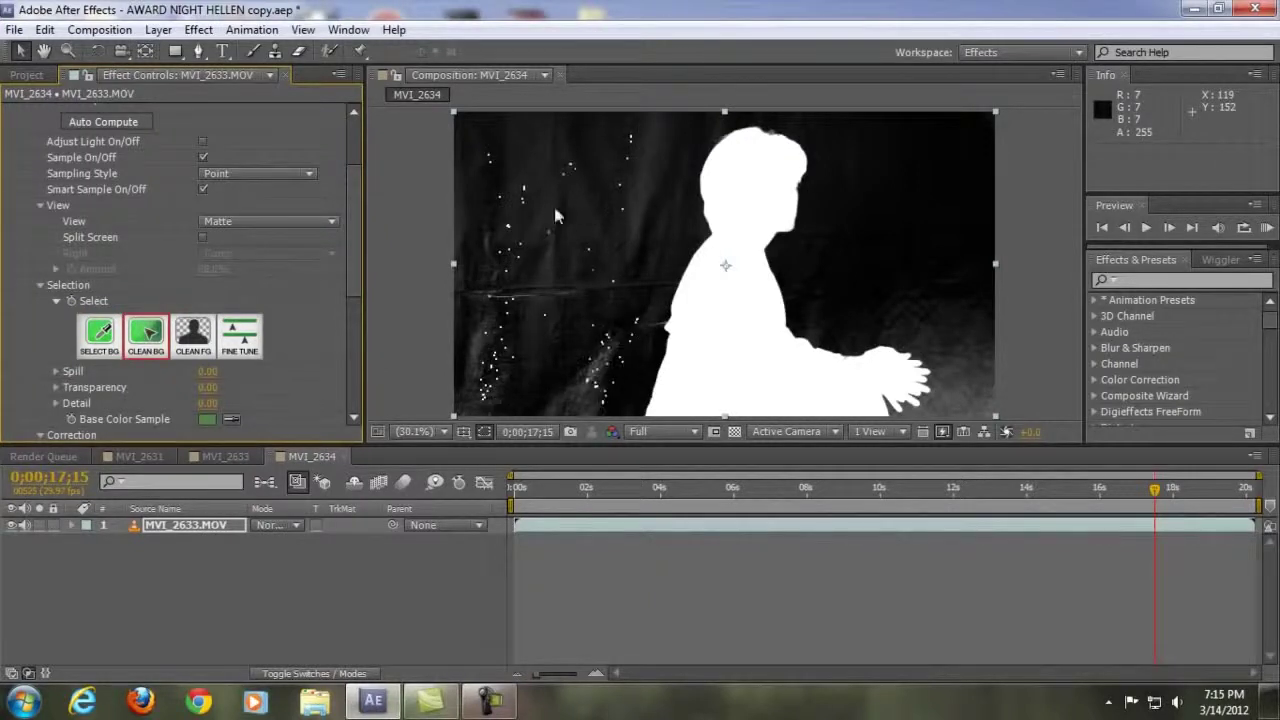
pyautogui.moveTo(557, 215)
pyautogui.mouseDown()
pyautogui.moveTo(485, 281)
pyautogui.moveTo(487, 330)
pyautogui.moveTo(508, 356)
pyautogui.moveTo(485, 345)
pyautogui.moveTo(466, 408)
pyautogui.moveTo(462, 371)
pyautogui.moveTo(498, 336)
pyautogui.moveTo(514, 252)
pyautogui.moveTo(489, 402)
pyautogui.moveTo(497, 238)
pyautogui.moveTo(482, 325)
pyautogui.moveTo(548, 250)
pyautogui.mouseUp()
pyautogui.moveTo(508, 318)
pyautogui.mouseDown()
pyautogui.moveTo(497, 216)
pyautogui.moveTo(506, 332)
pyautogui.moveTo(487, 360)
pyautogui.mouseUp()
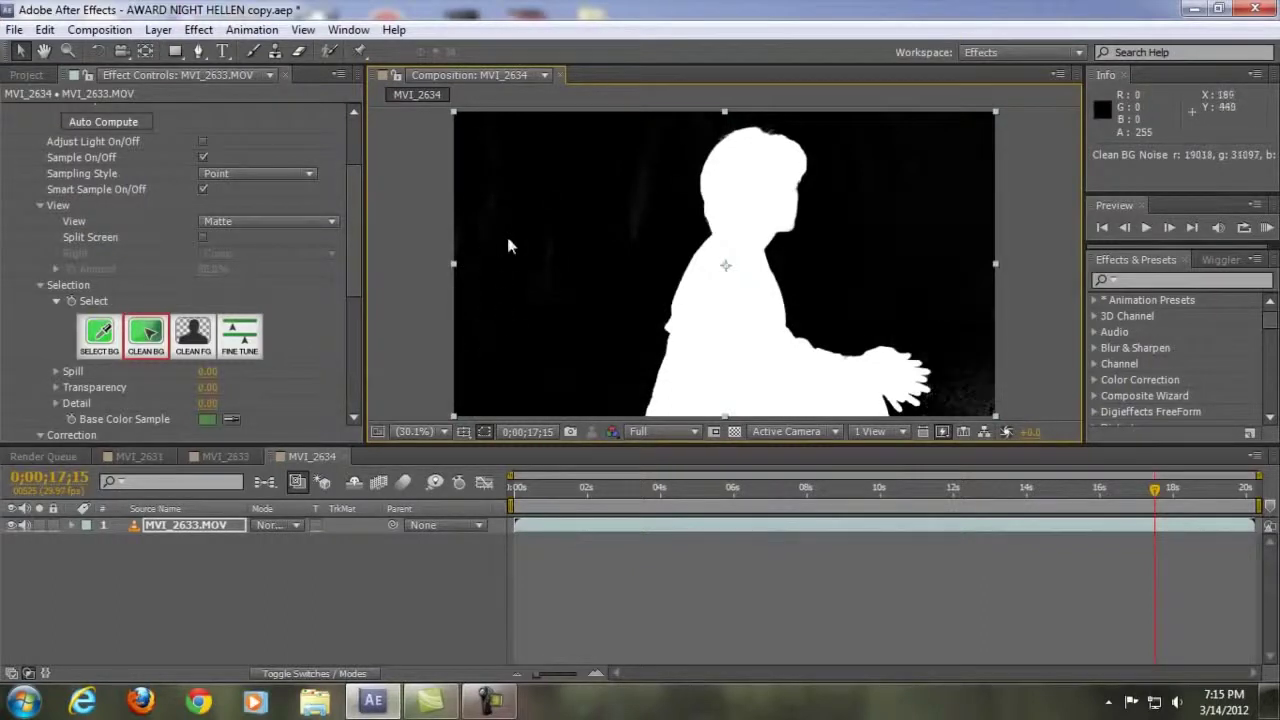
pyautogui.moveTo(539, 286)
pyautogui.mouseDown()
pyautogui.moveTo(497, 313)
pyautogui.moveTo(519, 260)
pyautogui.moveTo(513, 293)
pyautogui.moveTo(466, 324)
pyautogui.moveTo(482, 340)
pyautogui.moveTo(517, 338)
pyautogui.mouseUp()
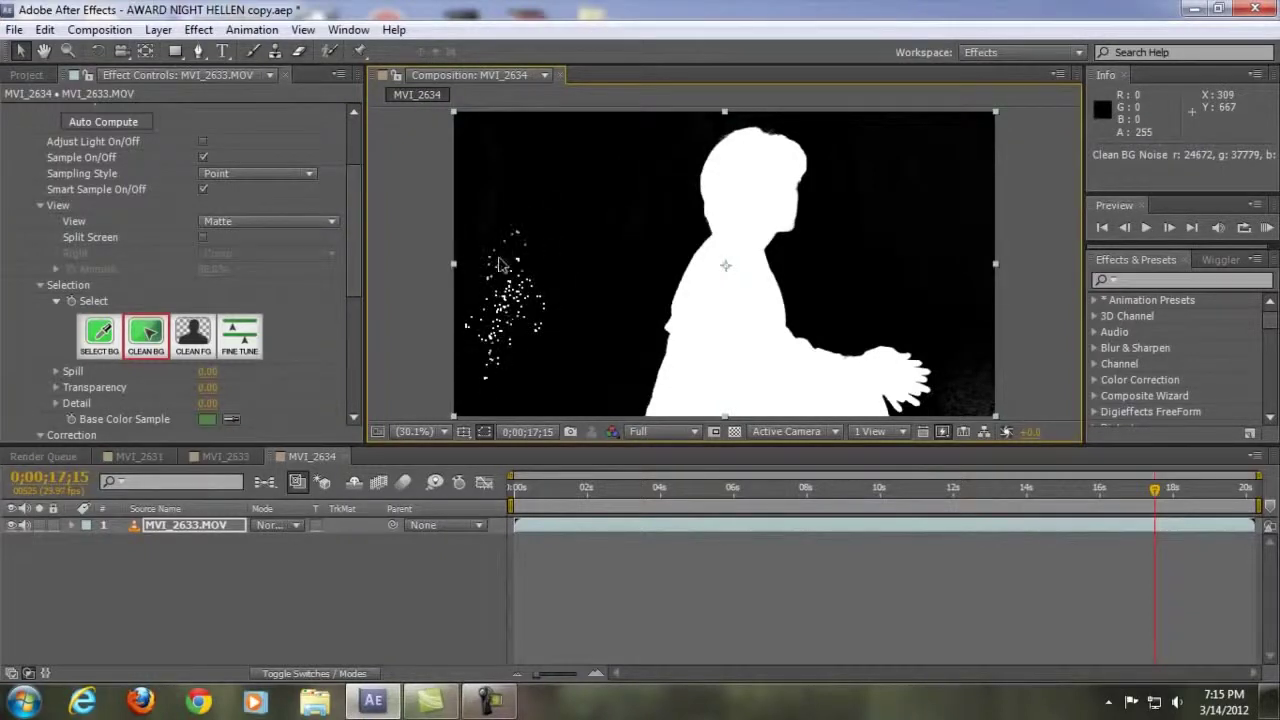
pyautogui.moveTo(500, 263); pyautogui.dragTo(544, 353)
pyautogui.moveTo(508, 314)
pyautogui.mouseDown()
pyautogui.moveTo(503, 303)
pyautogui.moveTo(580, 339)
pyautogui.mouseUp()
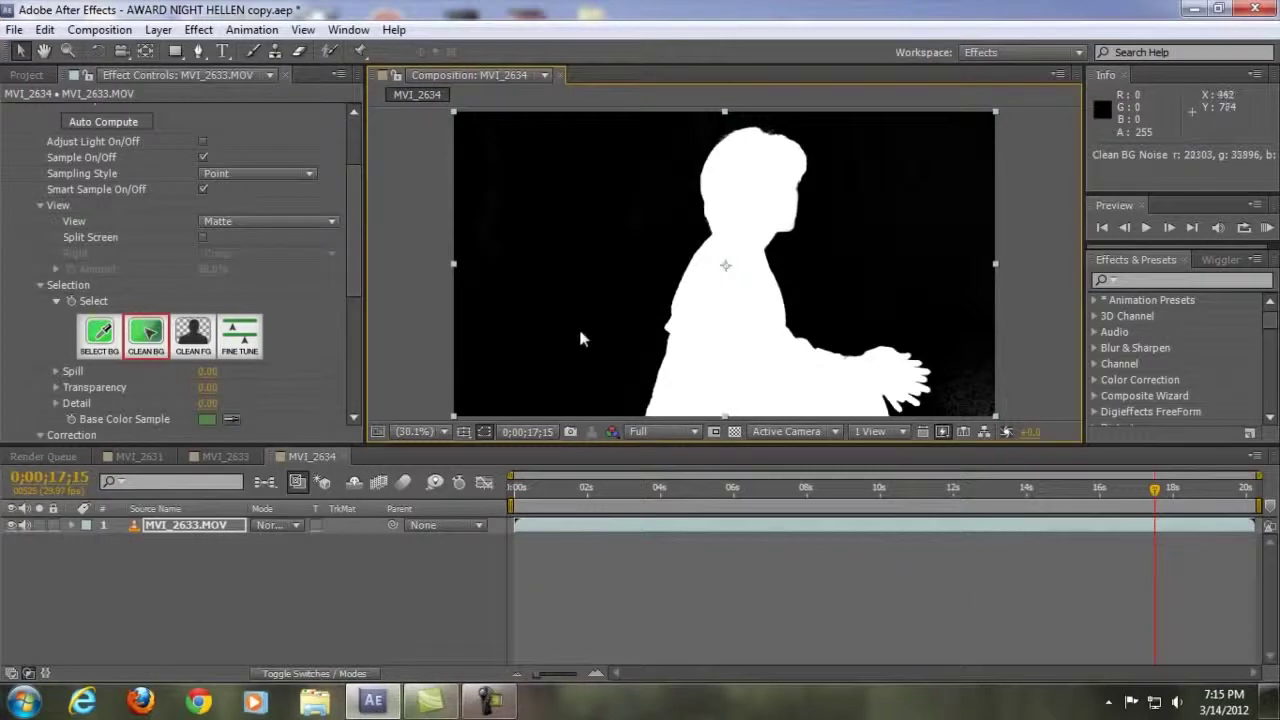
pyautogui.moveTo(955, 344)
pyautogui.mouseDown()
pyautogui.moveTo(954, 448)
pyautogui.moveTo(983, 388)
pyautogui.moveTo(947, 415)
pyautogui.moveTo(999, 398)
pyautogui.moveTo(1026, 360)
pyautogui.mouseUp()
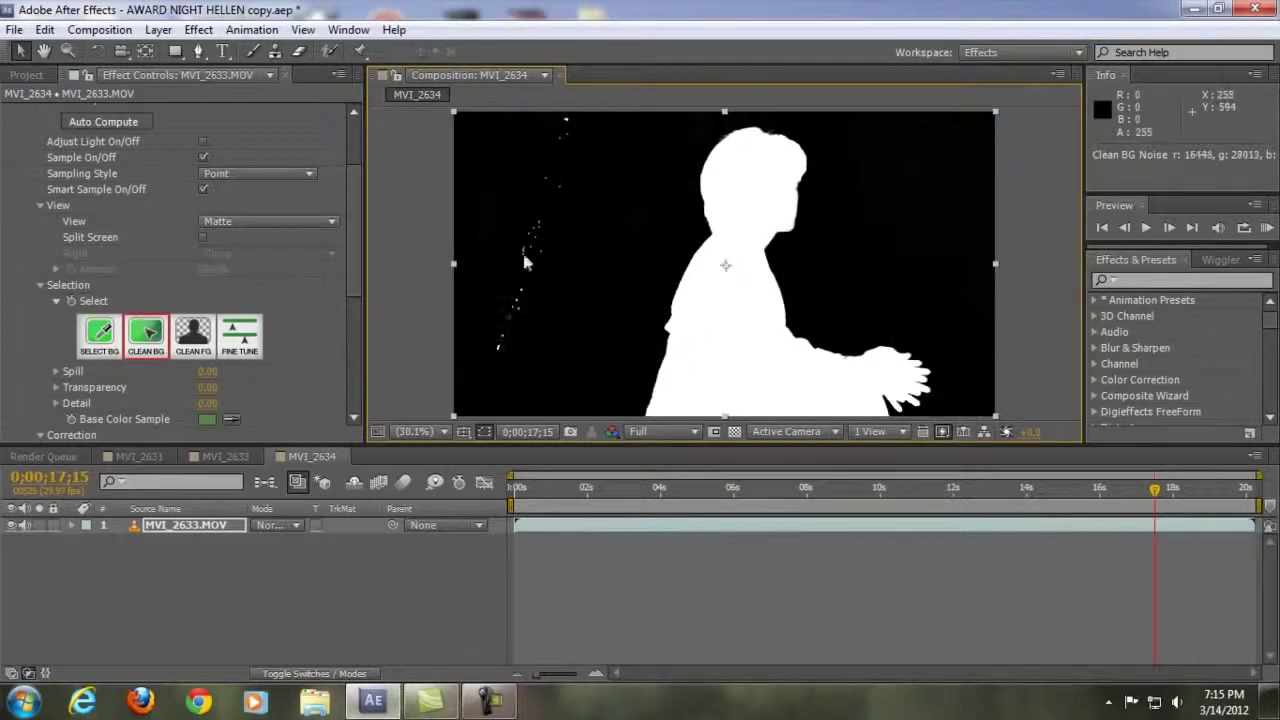
pyautogui.moveTo(493, 330)
pyautogui.mouseDown()
pyautogui.moveTo(559, 292)
pyautogui.moveTo(560, 307)
pyautogui.moveTo(588, 262)
pyautogui.mouseUp()
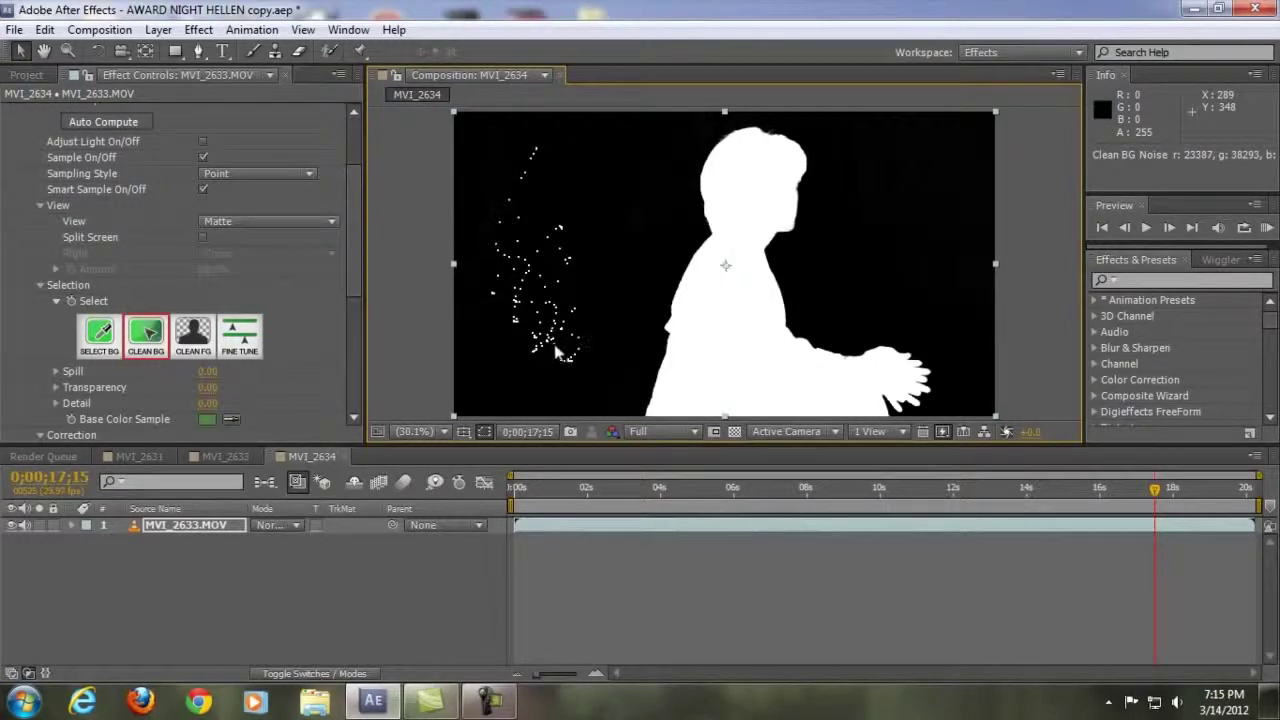
pyautogui.moveTo(557, 350); pyautogui.dragTo(536, 251)
pyautogui.moveTo(527, 360)
pyautogui.mouseDown()
pyautogui.moveTo(561, 357)
pyautogui.moveTo(560, 334)
pyautogui.moveTo(513, 309)
pyautogui.mouseUp()
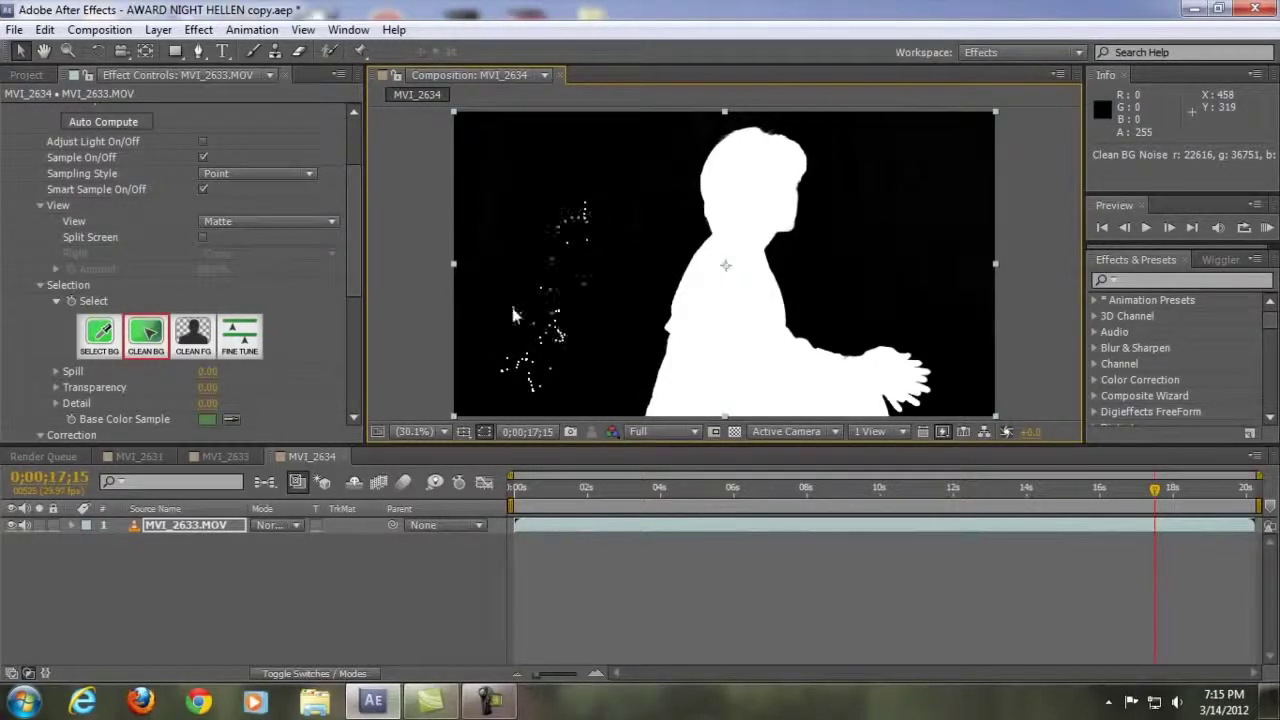
# Examine the matte up close around the woman's face and chin, keeping the view set to Matte.
pyautogui.scroll(5, 845, 325)
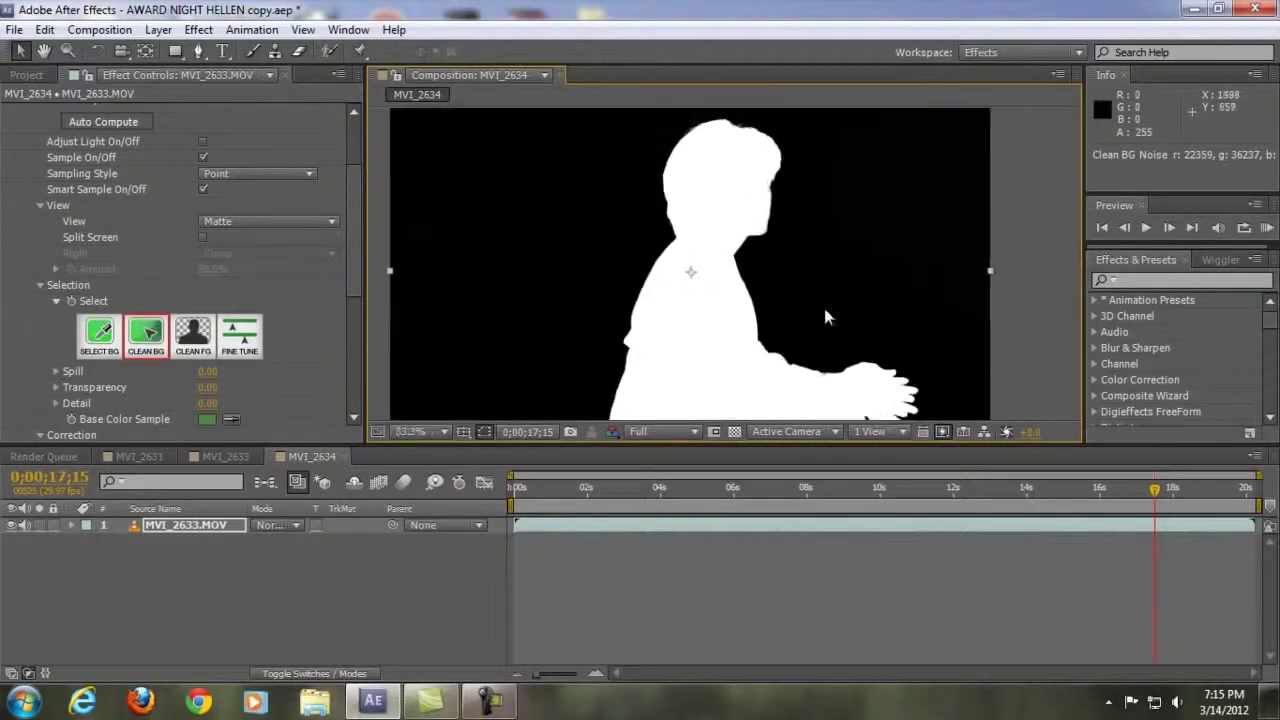
pyautogui.moveTo(836, 290); pyautogui.dragTo(769, 385)
pyautogui.scroll(2, 774, 309)
pyautogui.scroll(-1, 776, 307)
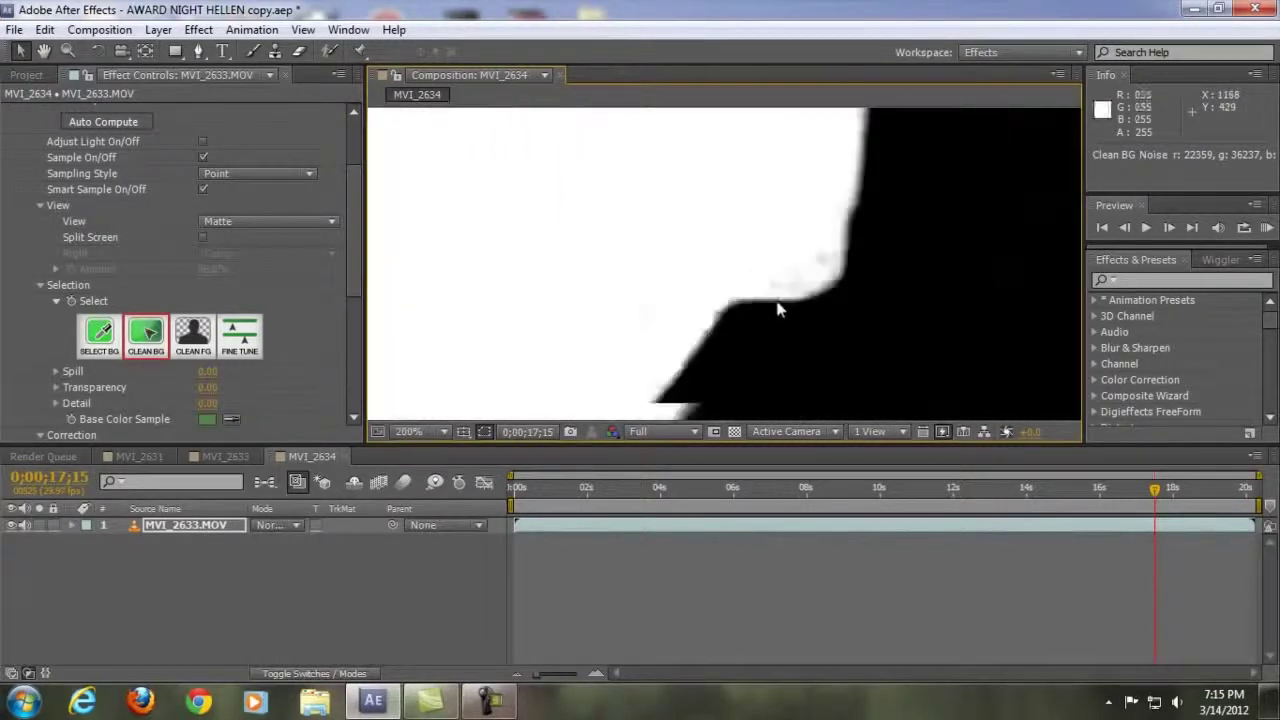
pyautogui.moveTo(756, 326); pyautogui.dragTo(848, 225)
pyautogui.scroll(-5, 780, 248)
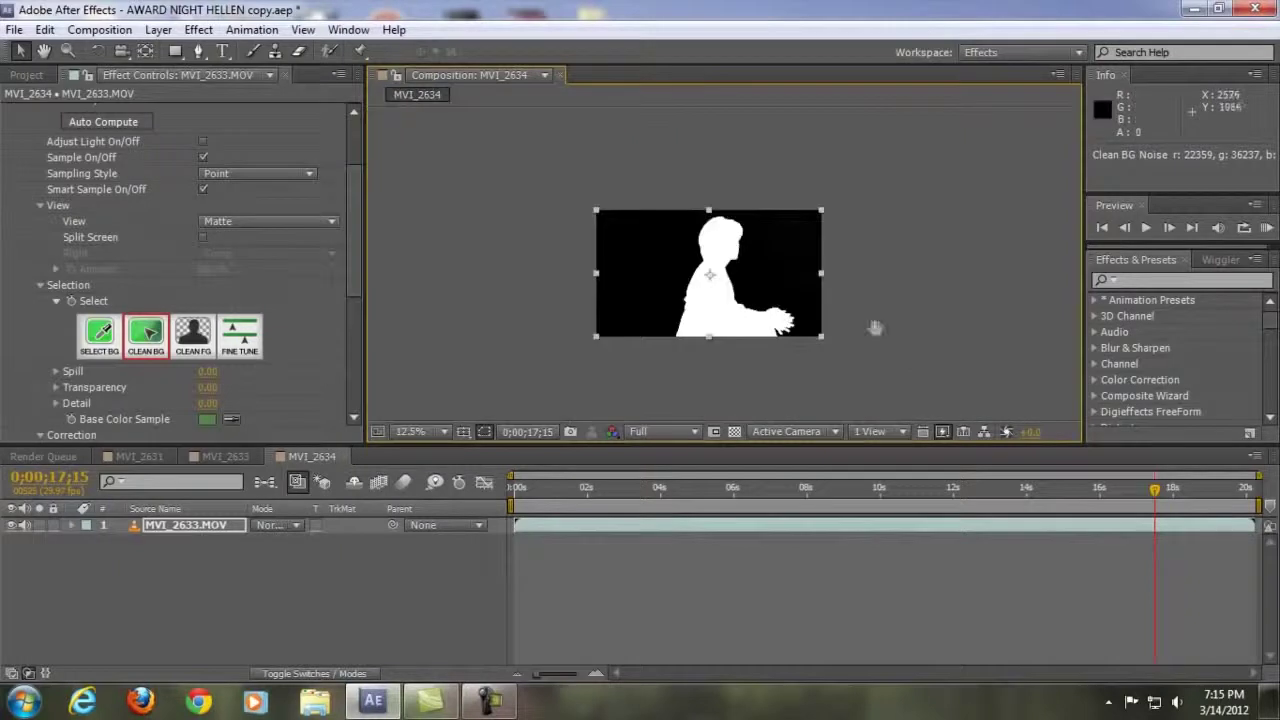
pyautogui.scroll(1, 874, 329)
pyautogui.click(298, 222)
pyautogui.click(281, 263)
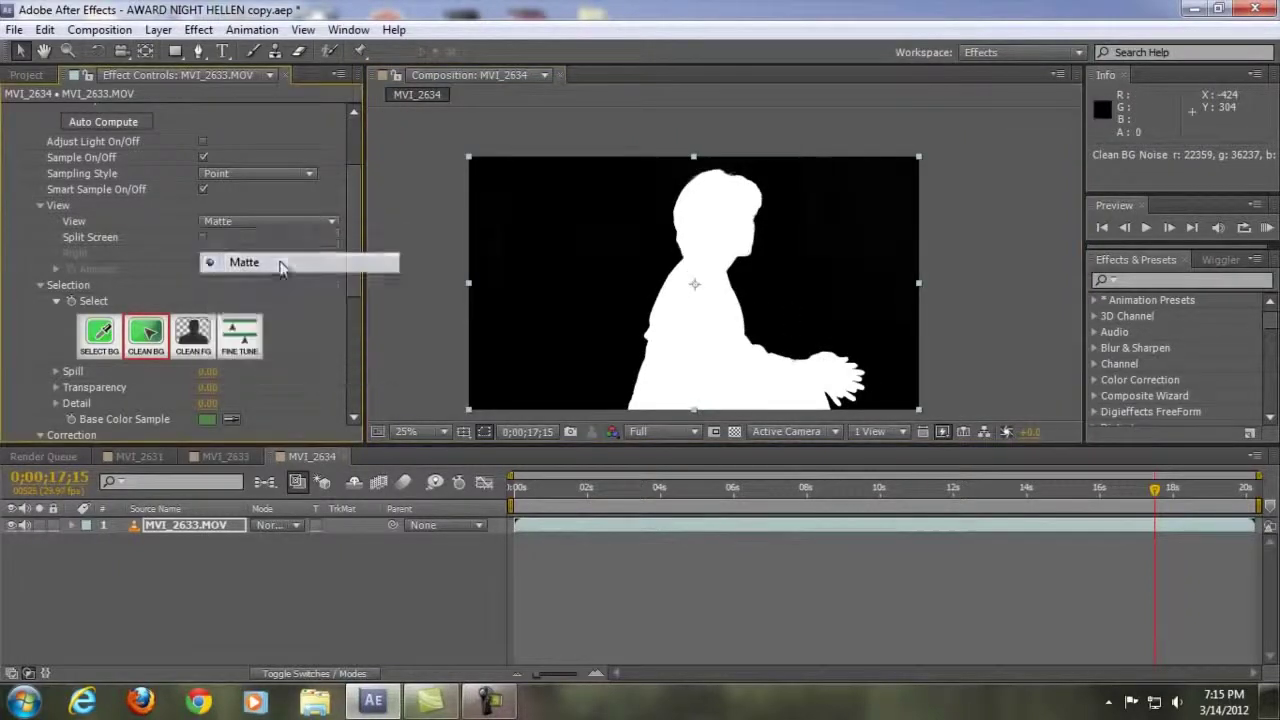
pyautogui.moveTo(695, 289)
pyautogui.mouseDown()
pyautogui.moveTo(706, 277)
pyautogui.moveTo(695, 277)
pyautogui.mouseUp()
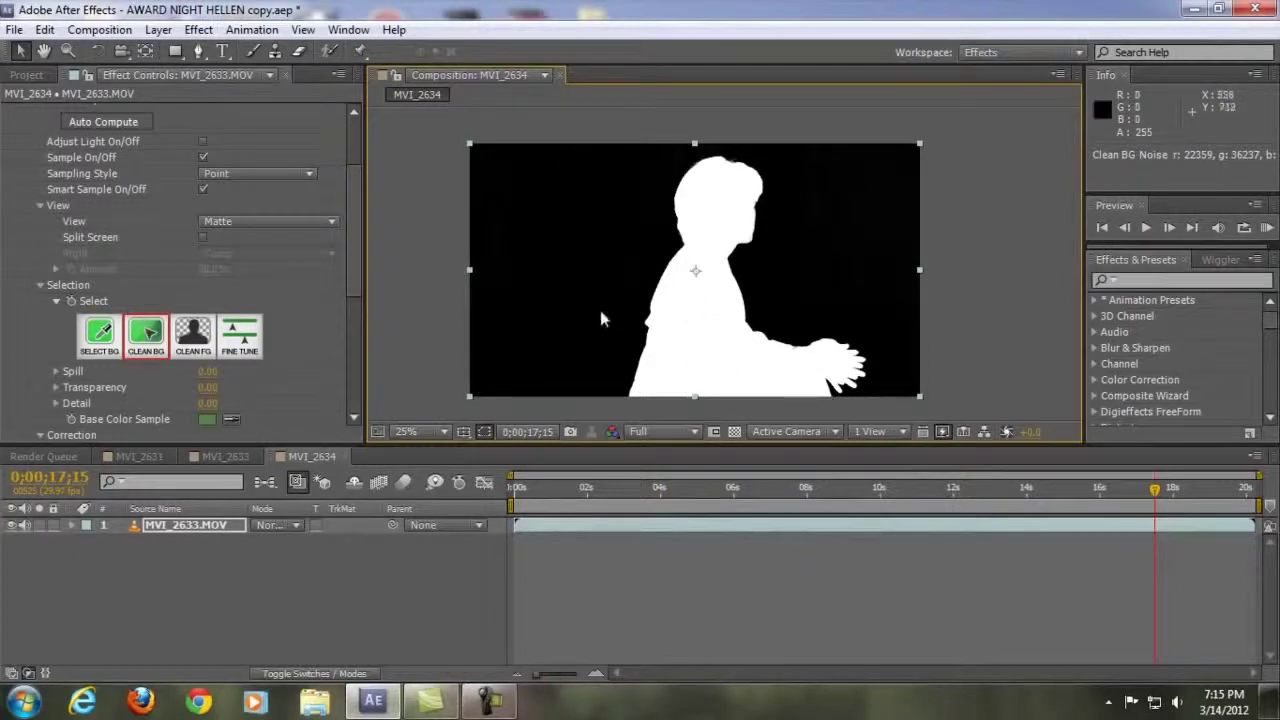
# Remove the grey noise inside the woman's chin in the matte with Primatte's Clean FG tool.
pyautogui.scroll(2, 681, 296)
pyautogui.scroll(5, 634, 296)
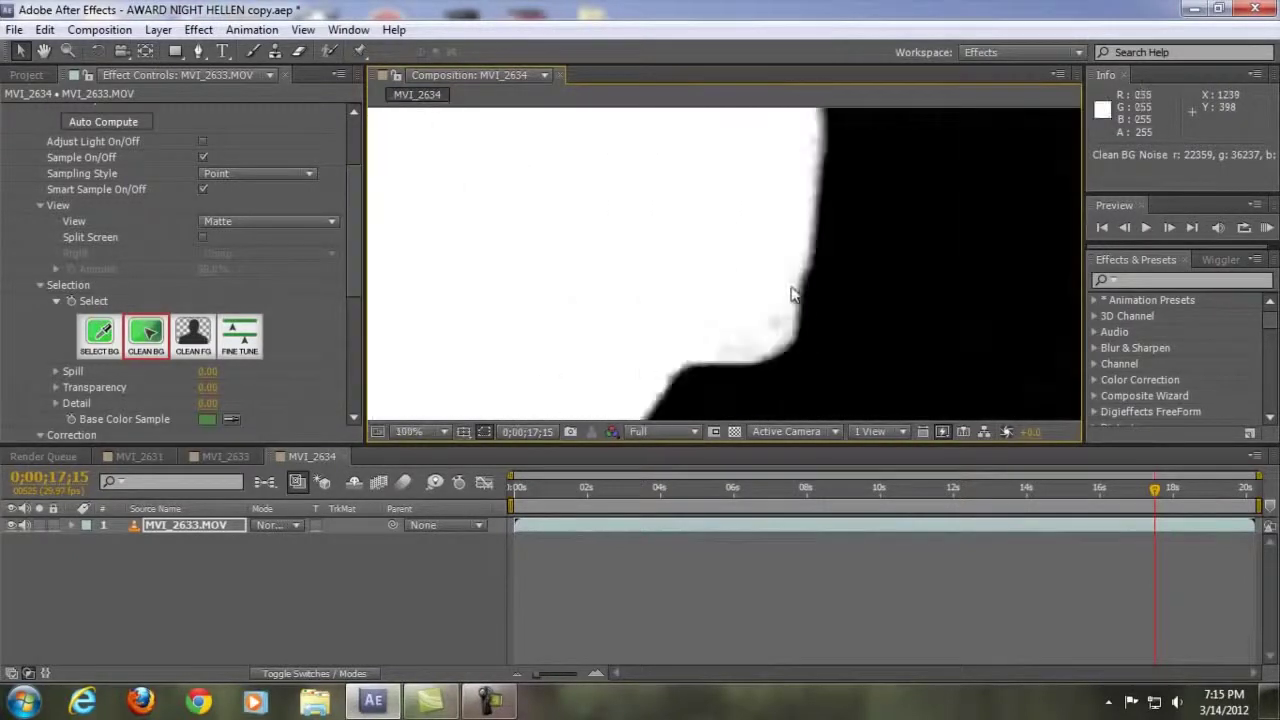
pyautogui.scroll(-3, 812, 288)
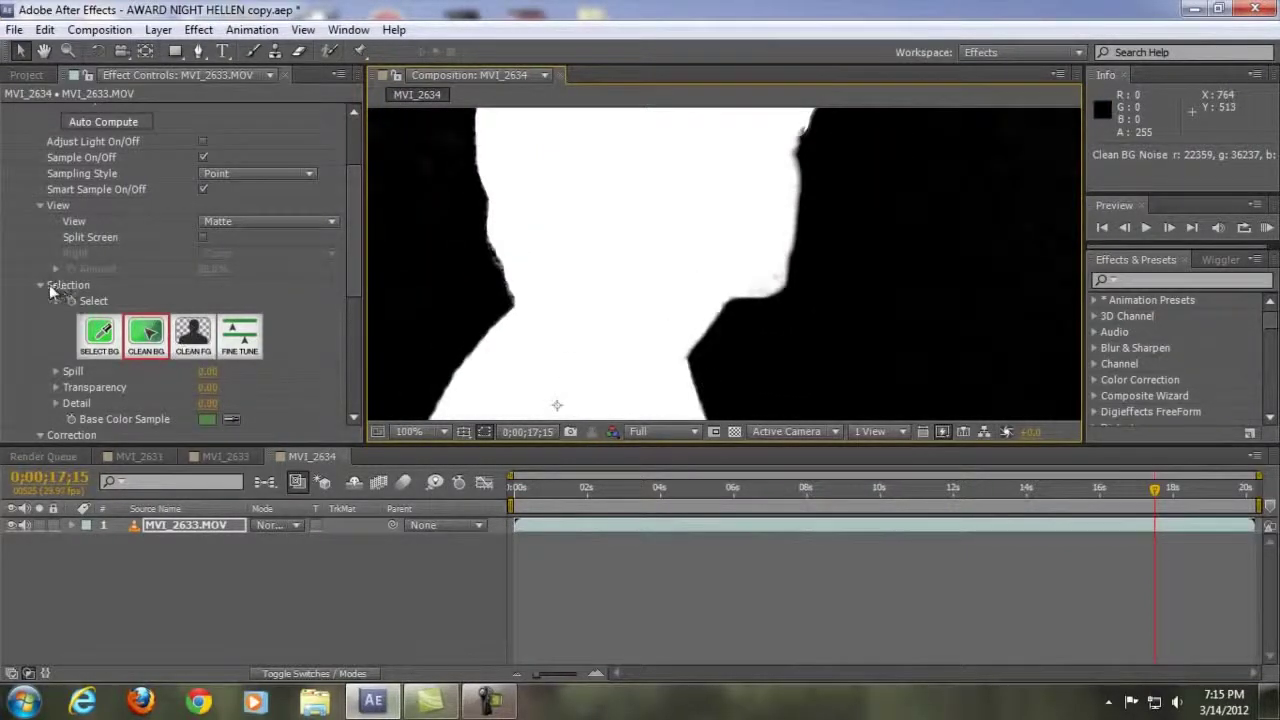
pyautogui.click(196, 338)
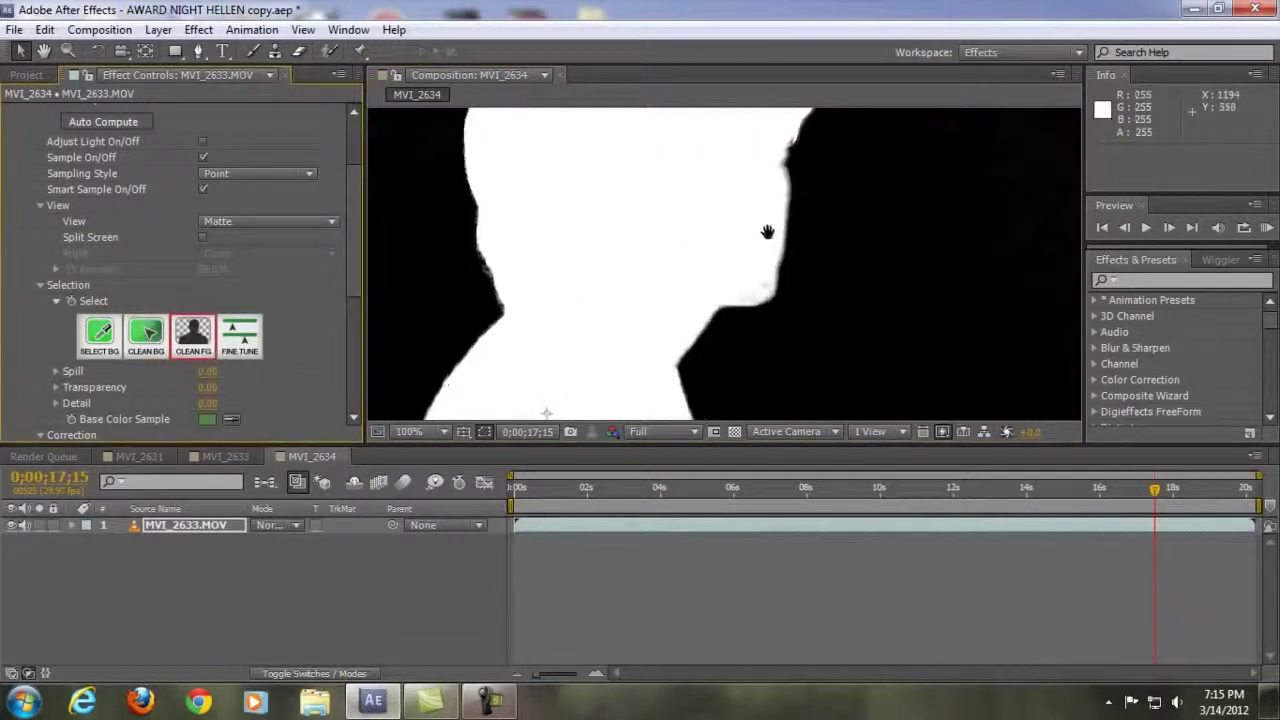
pyautogui.scroll(1, 771, 229)
pyautogui.click(708, 332)
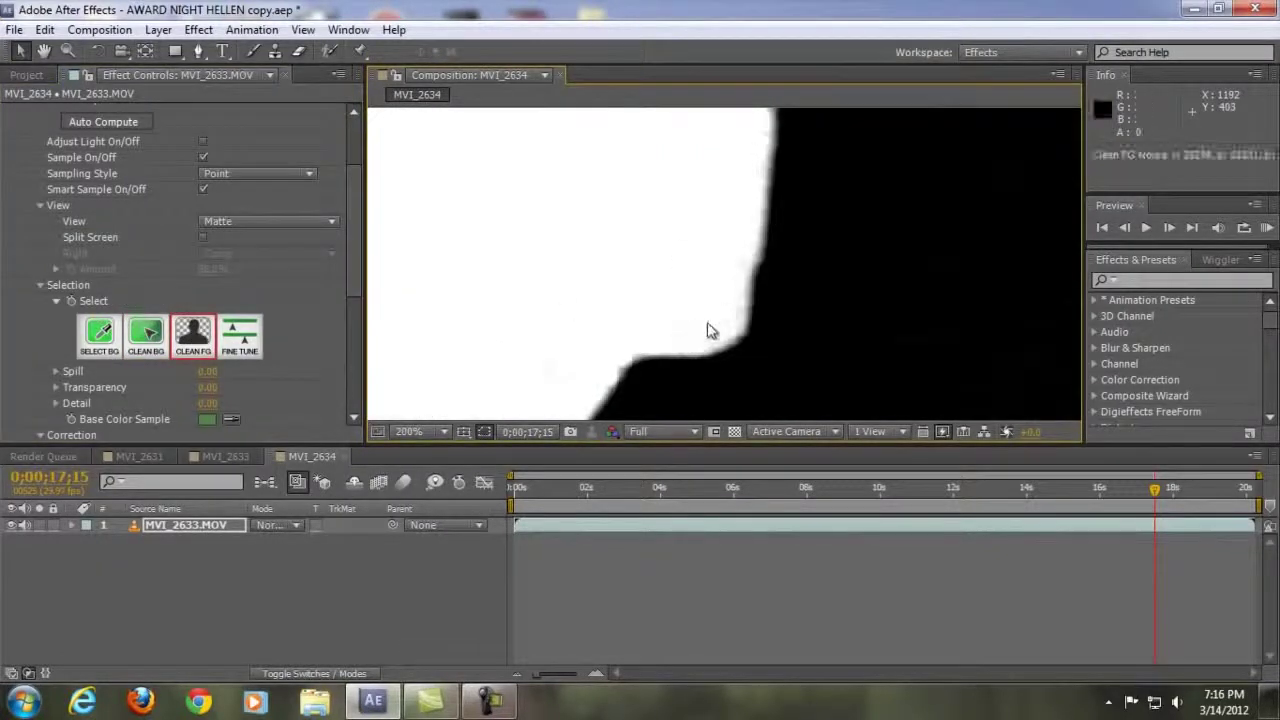
pyautogui.click(688, 342)
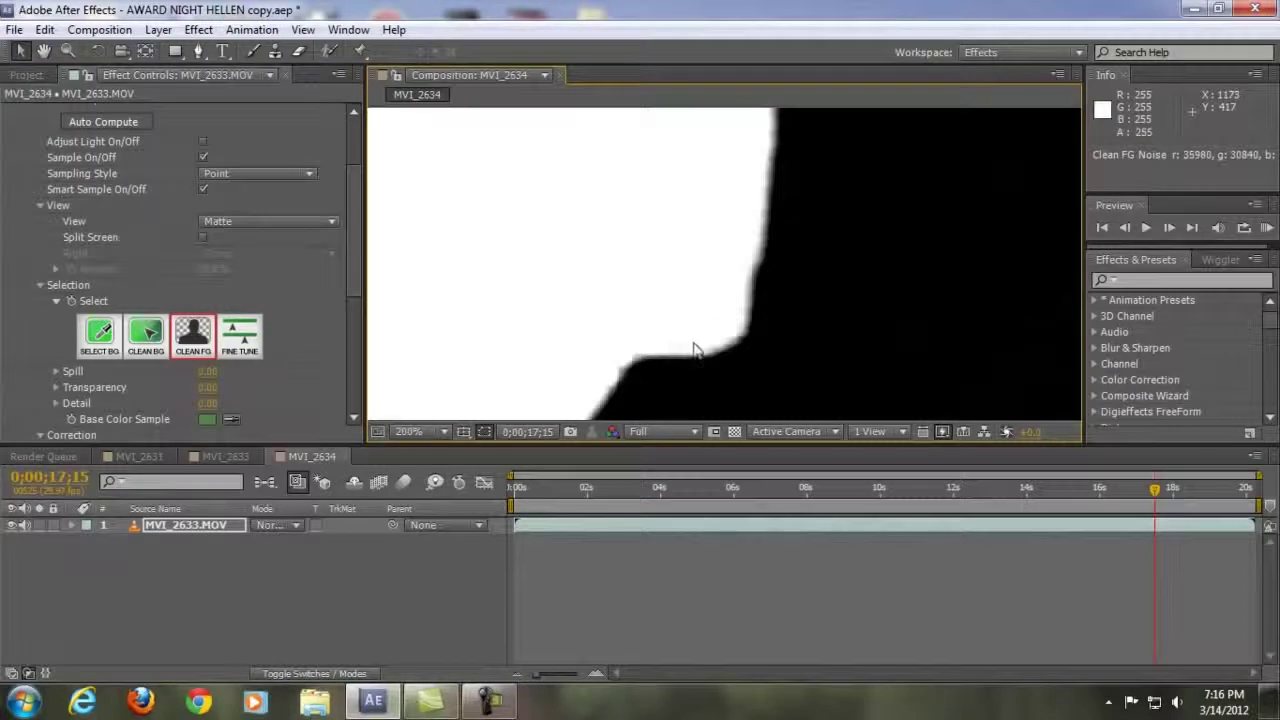
# Remove the remaining grey noise at the woman's jaw edge and along her forearm in the matte with Clean FG.
pyautogui.click(709, 334)
pyautogui.scroll(-4, 730, 240)
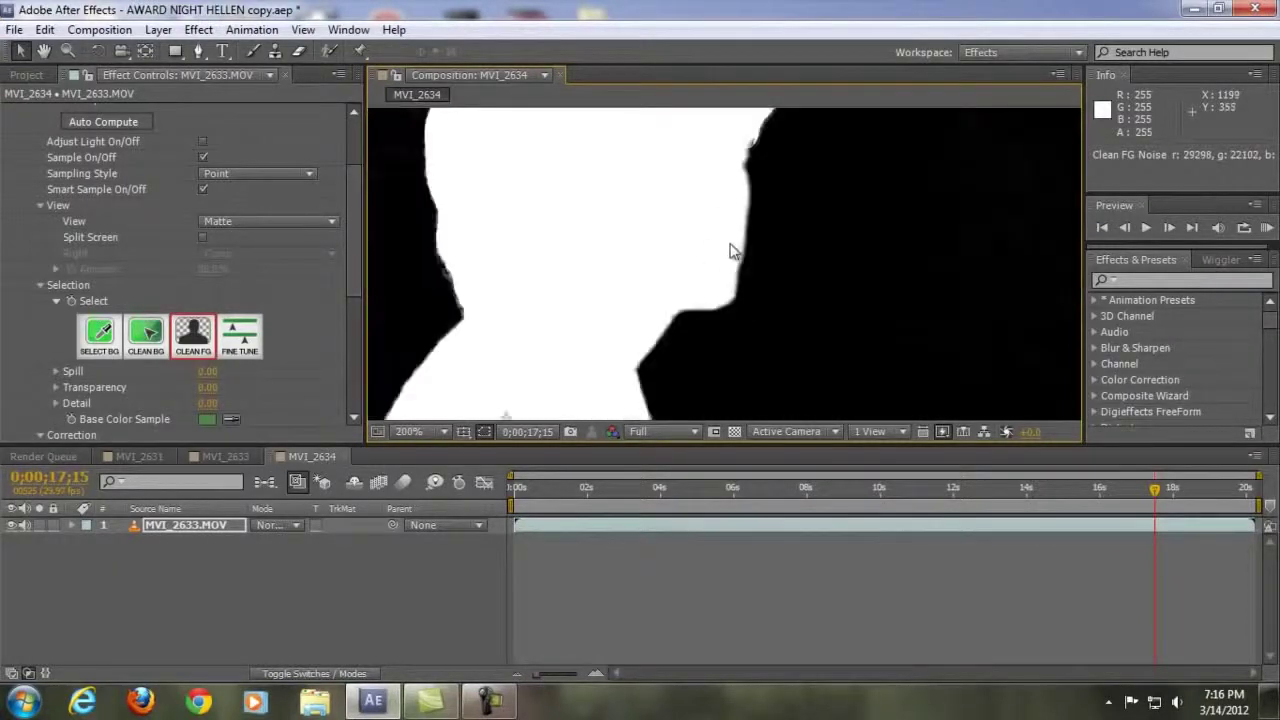
pyautogui.scroll(4, 763, 297)
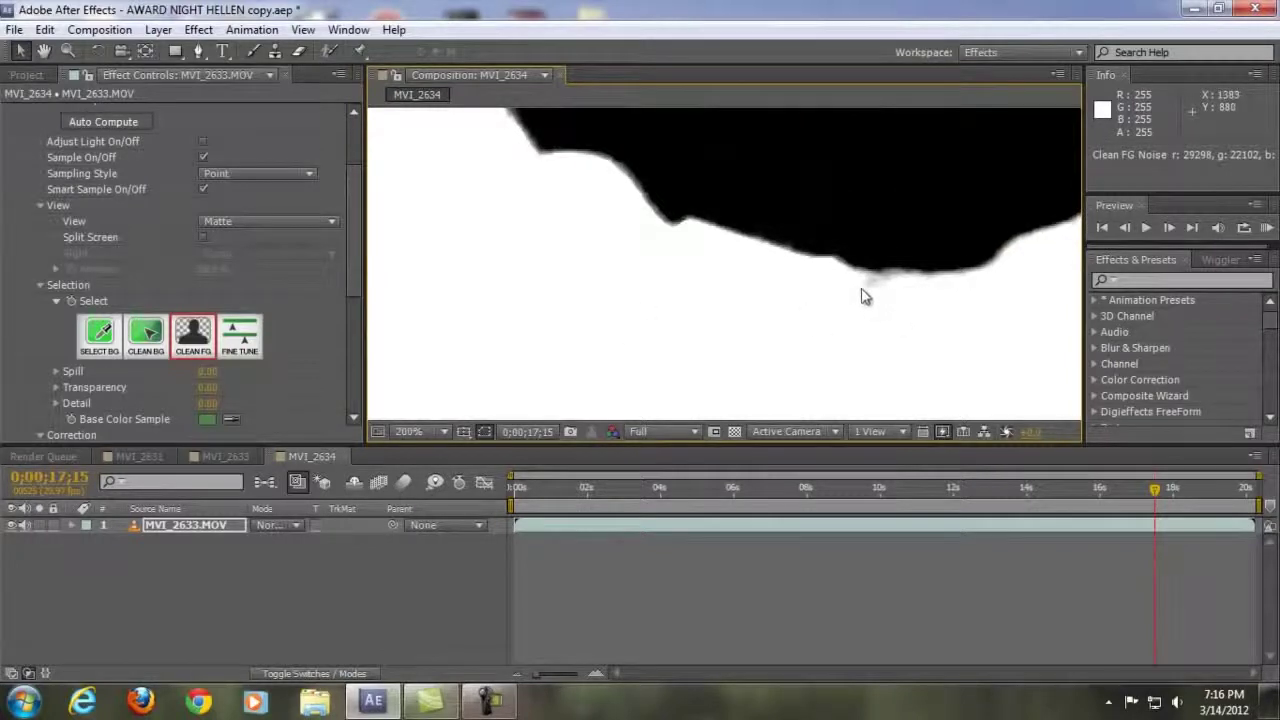
pyautogui.click(866, 282)
pyautogui.click(884, 312)
pyautogui.scroll(-5, 866, 311)
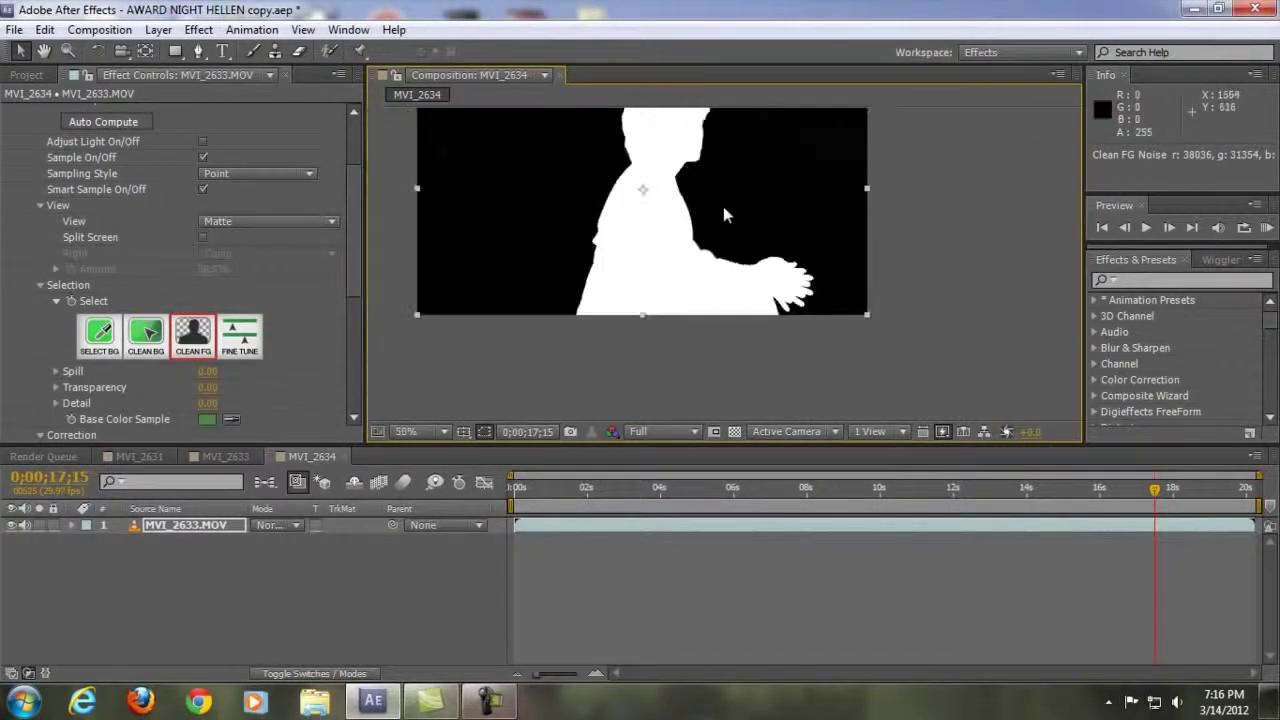
# Fit the composition in the viewer and set the Primatte view to Comp.
pyautogui.click(427, 430)
pyautogui.click(472, 114)
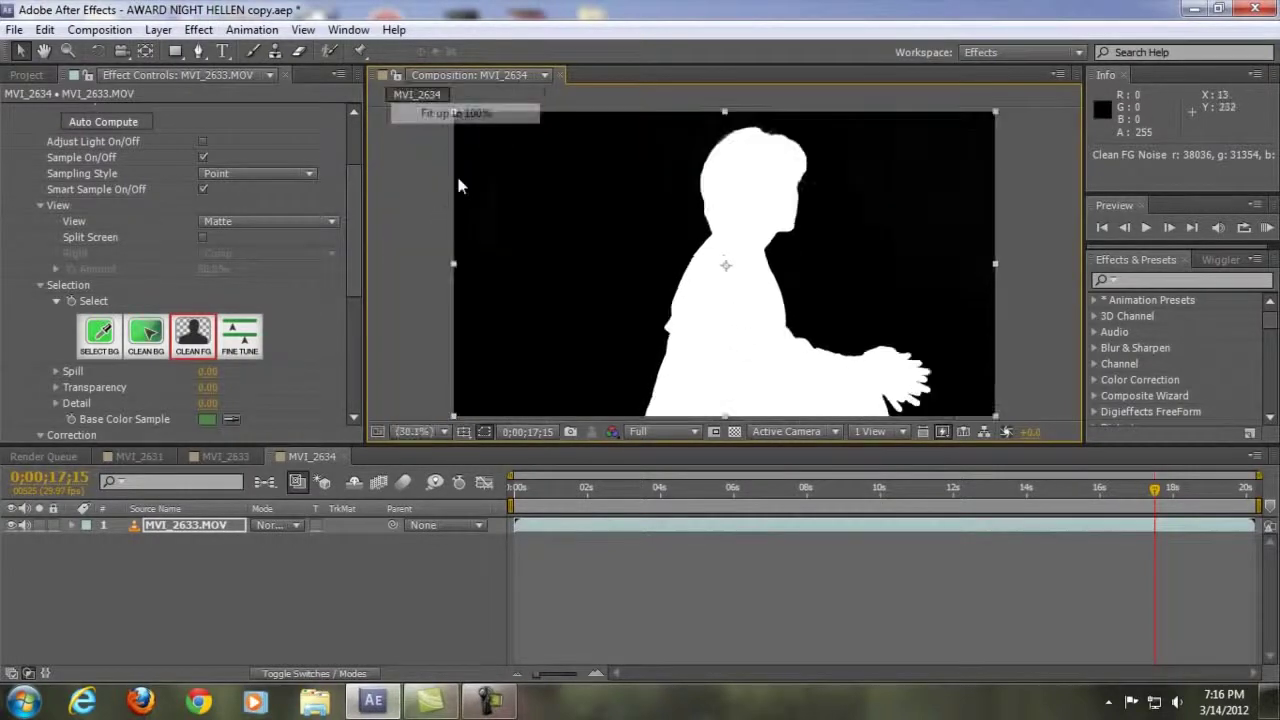
pyautogui.click(292, 221)
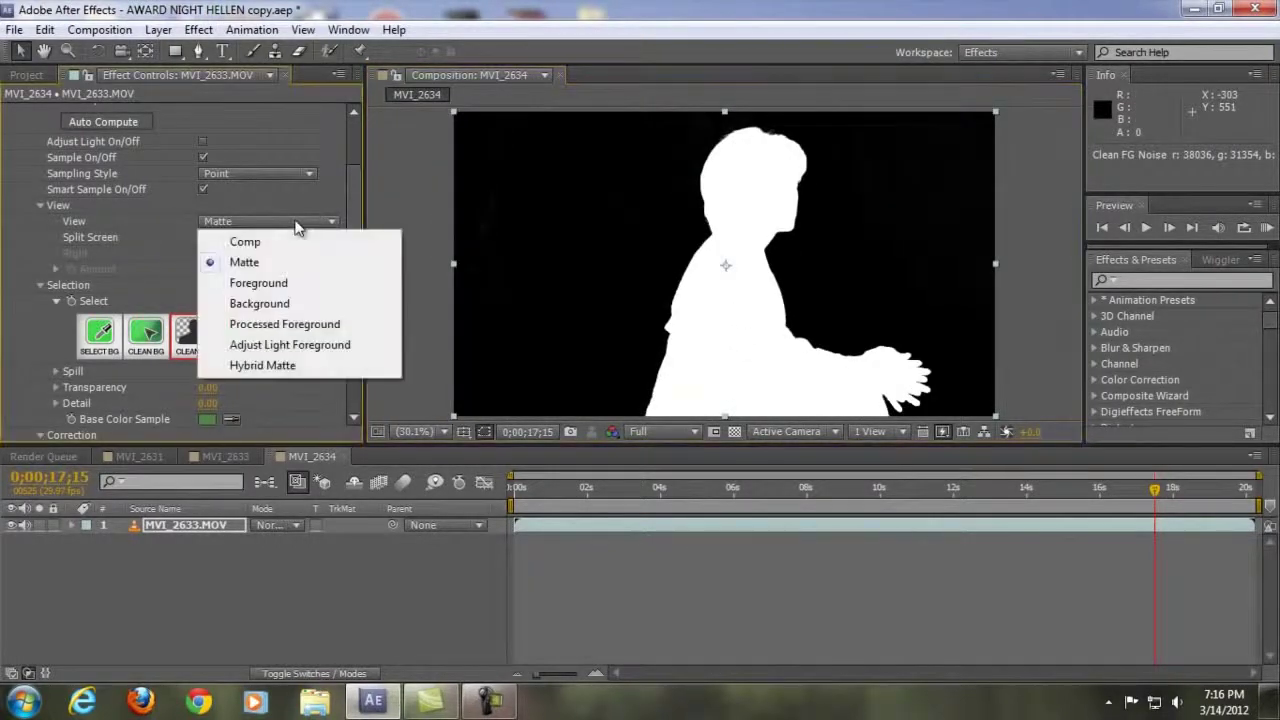
pyautogui.click(296, 241)
# Examine the keyed edges up close around the woman's chin, face and the top of her hair.
pyautogui.scroll(6, 775, 252)
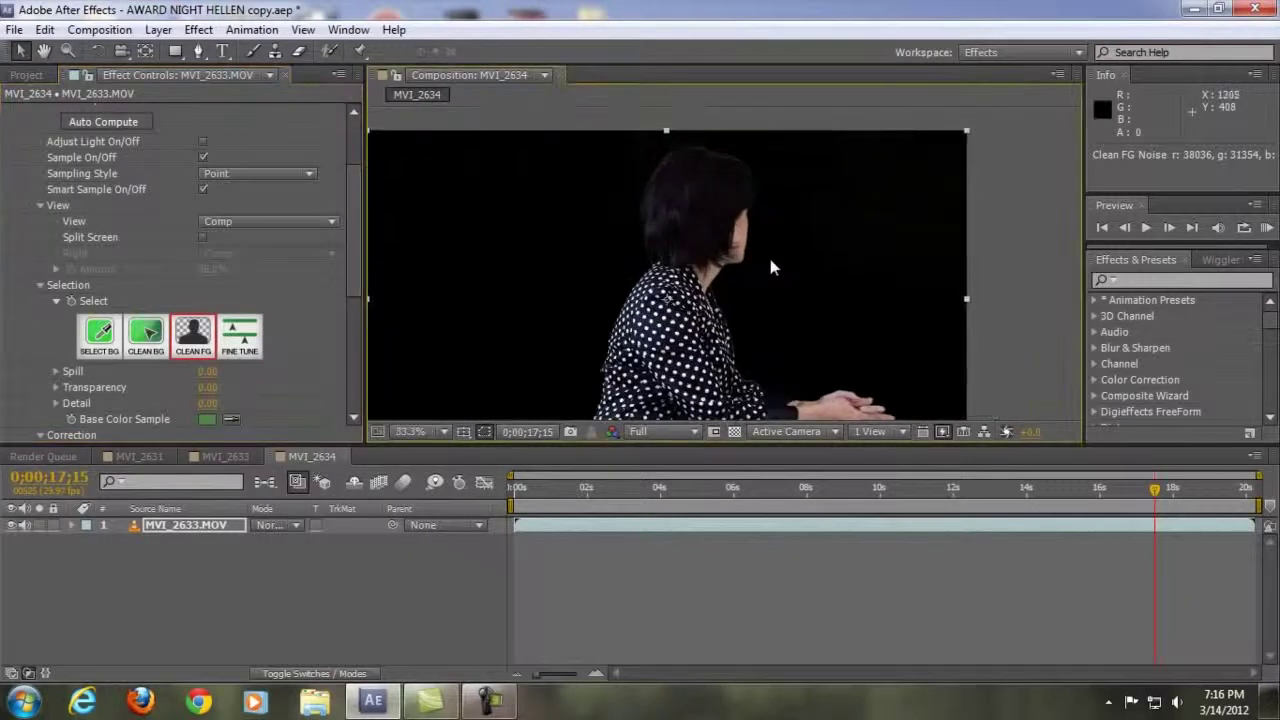
pyautogui.scroll(3, 760, 250)
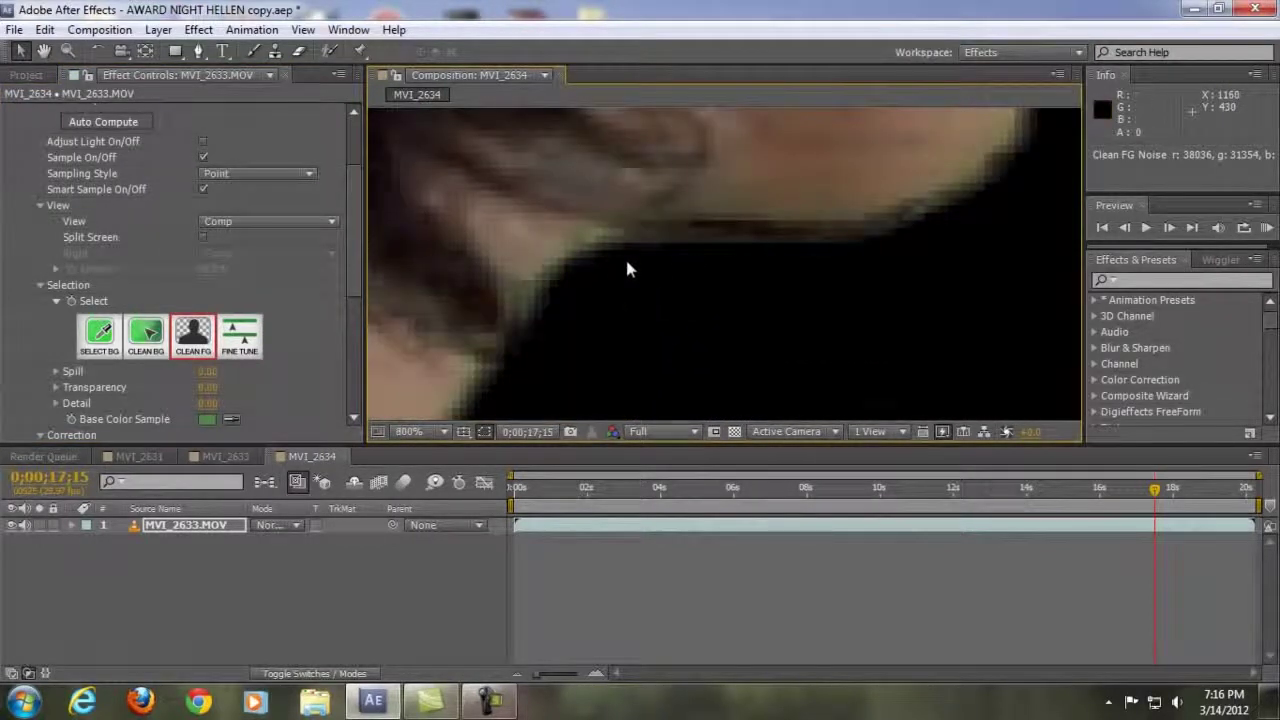
pyautogui.moveTo(910, 212); pyautogui.dragTo(759, 358)
pyautogui.moveTo(785, 245); pyautogui.dragTo(747, 397)
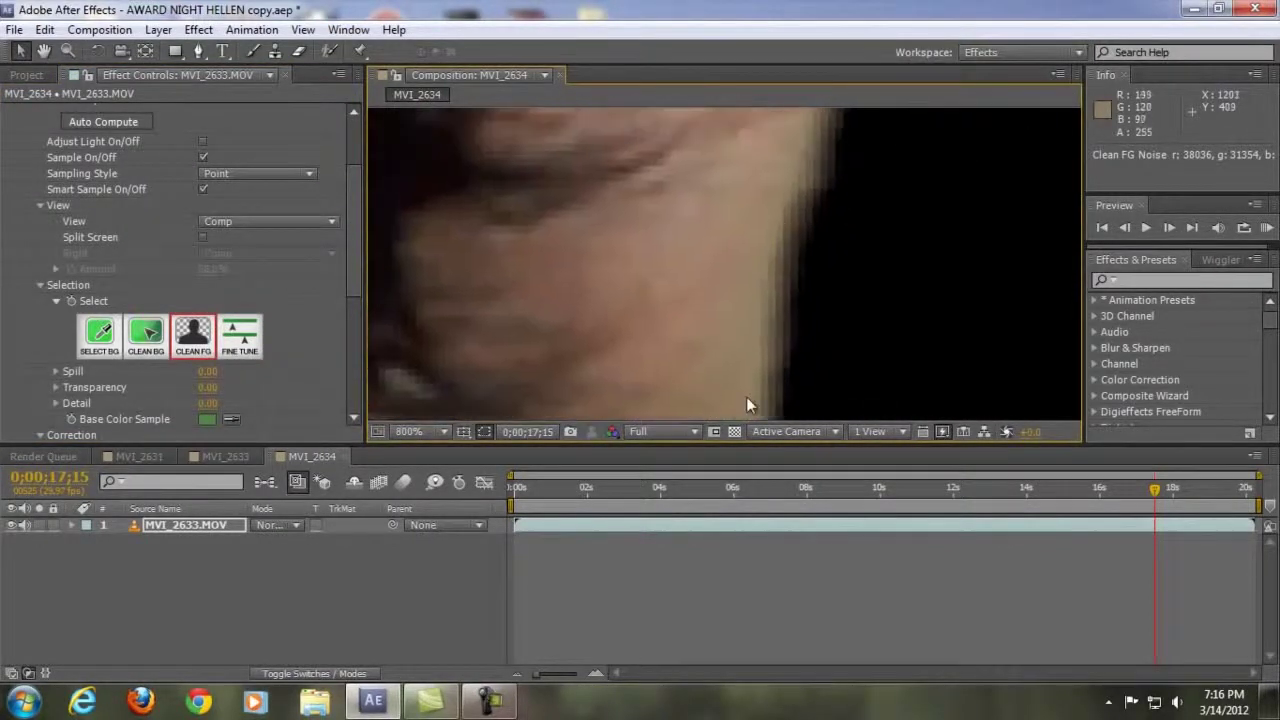
pyautogui.scroll(-6, 746, 405)
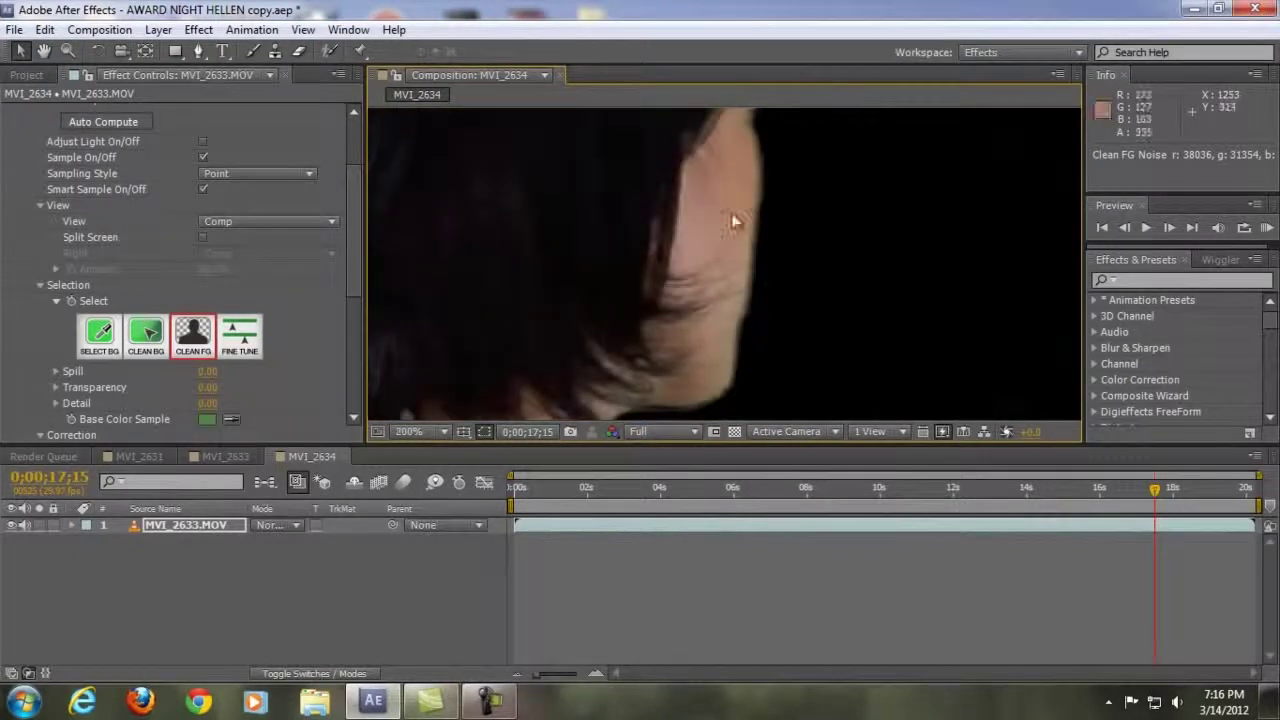
pyautogui.moveTo(735, 222); pyautogui.dragTo(757, 458)
pyautogui.scroll(1, 802, 294)
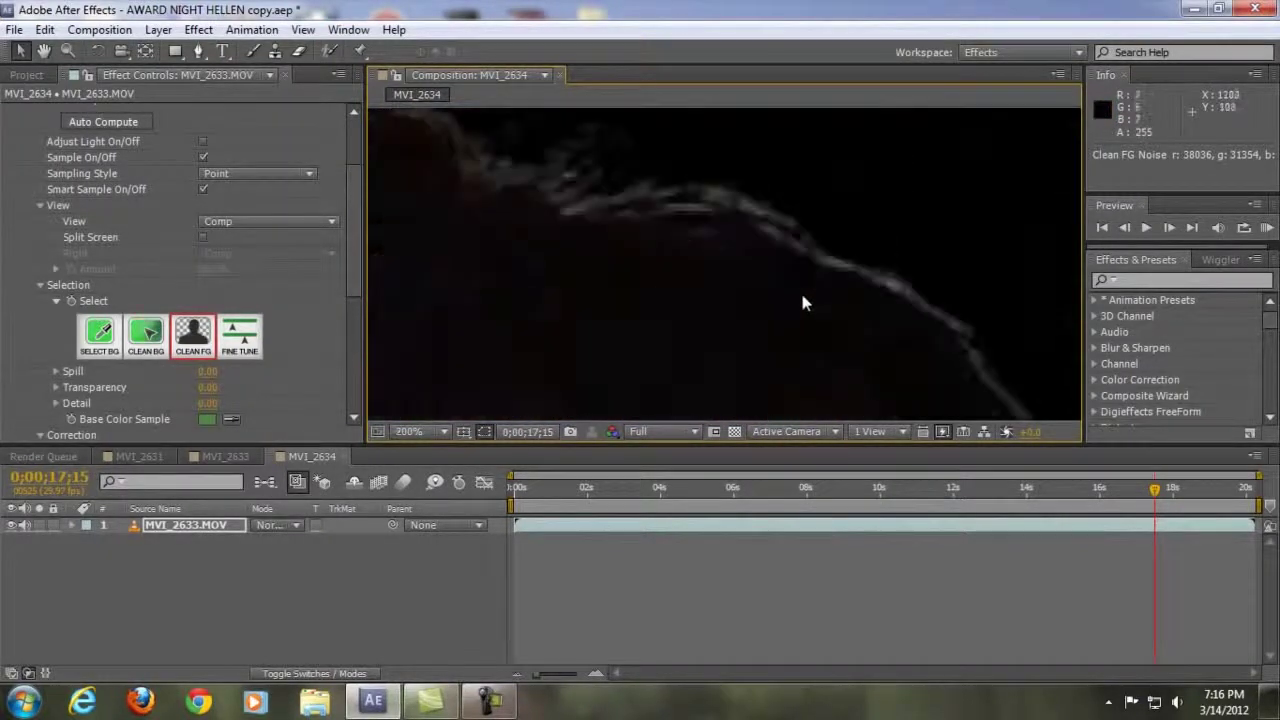
pyautogui.moveTo(803, 326); pyautogui.dragTo(702, 206)
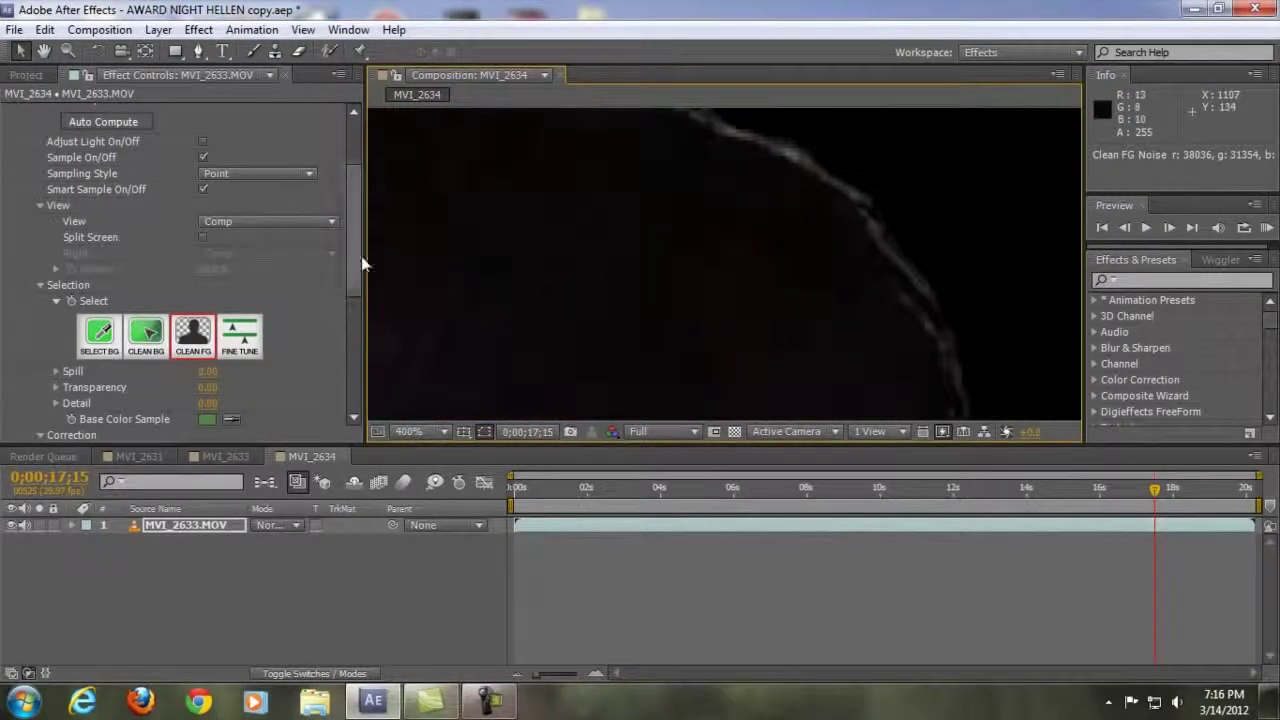
# Remove the green spill along the edge of the woman's face with Primatte's Spill Sponge tool.
pyautogui.moveTo(360, 263); pyautogui.dragTo(358, 347)
pyautogui.click(100, 285)
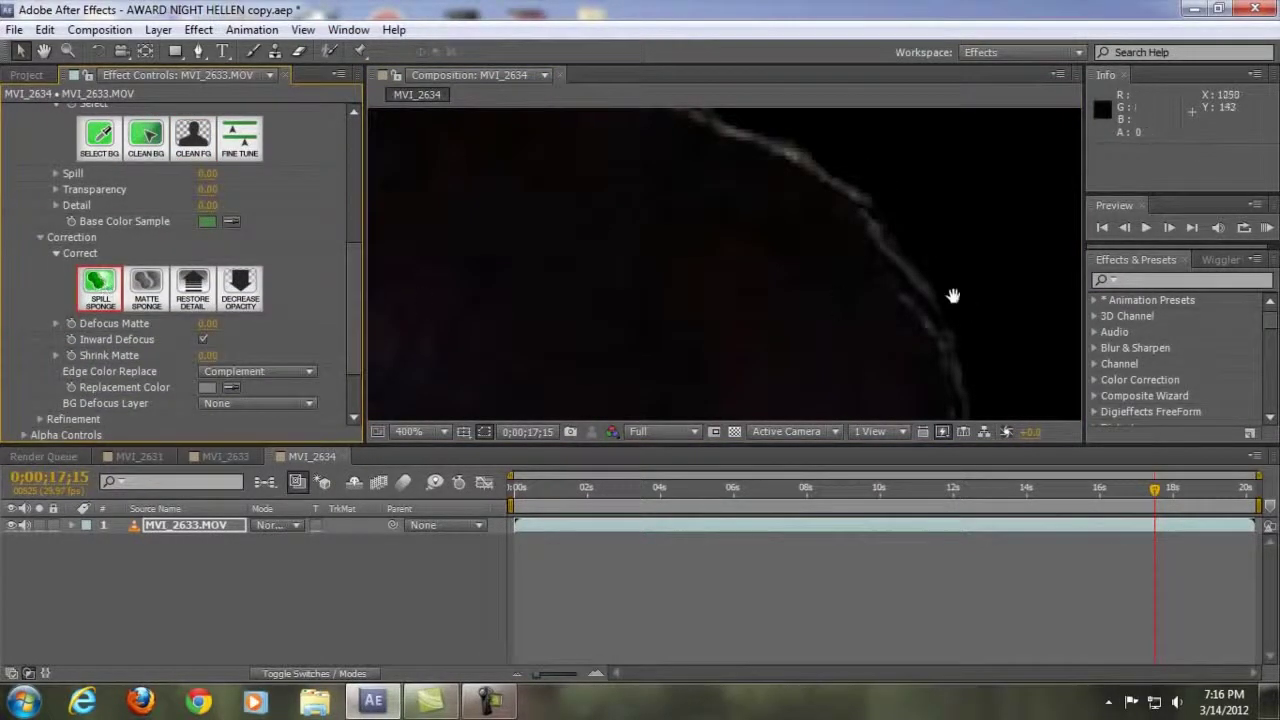
pyautogui.moveTo(954, 297); pyautogui.dragTo(829, 180)
pyautogui.scroll(1, 829, 177)
pyautogui.moveTo(826, 246); pyautogui.dragTo(782, 150)
pyautogui.scroll(-2, 786, 289)
pyautogui.moveTo(738, 334); pyautogui.dragTo(752, 180)
pyautogui.scroll(2, 772, 273)
pyautogui.moveTo(865, 216)
pyautogui.mouseDown()
pyautogui.moveTo(715, 271)
pyautogui.moveTo(771, 323)
pyautogui.moveTo(776, 304)
pyautogui.moveTo(773, 366)
pyautogui.mouseUp()
pyautogui.moveTo(775, 260)
pyautogui.mouseDown()
pyautogui.moveTo(772, 318)
pyautogui.moveTo(787, 195)
pyautogui.moveTo(793, 278)
pyautogui.moveTo(772, 362)
pyautogui.mouseUp()
pyautogui.moveTo(778, 302); pyautogui.dragTo(772, 344)
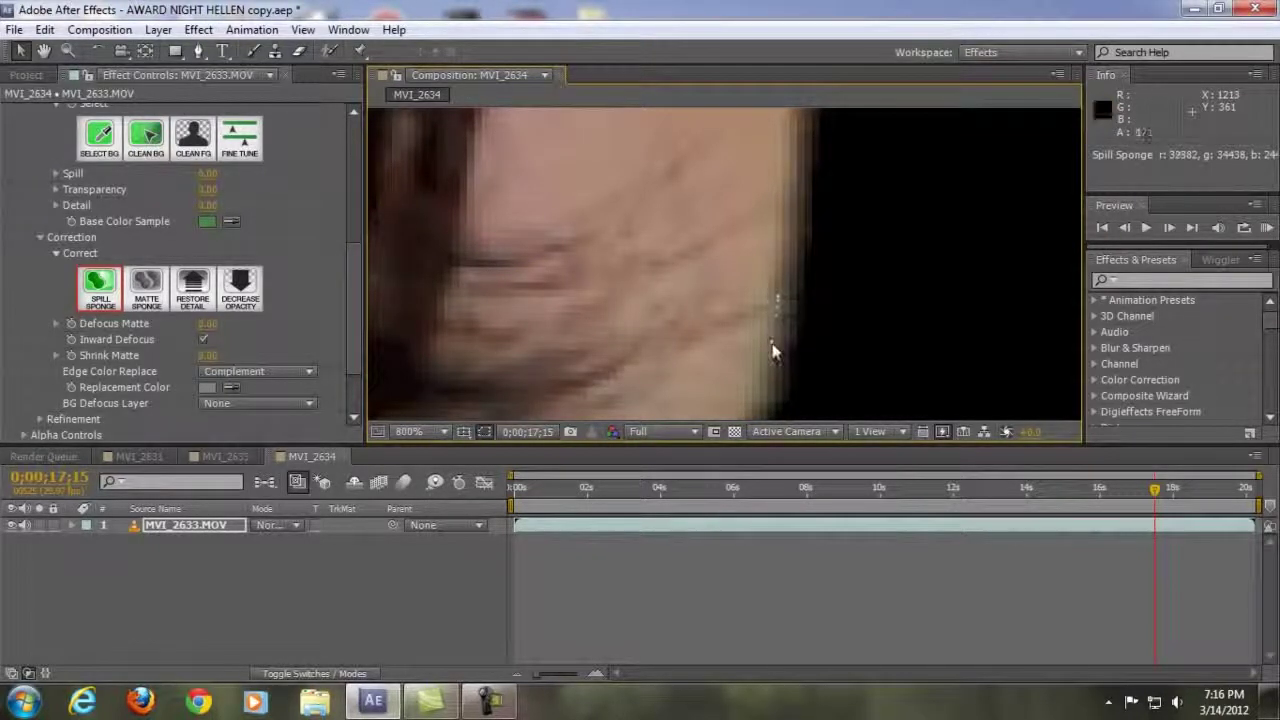
pyautogui.moveTo(774, 300); pyautogui.dragTo(784, 330)
pyautogui.scroll(-2, 872, 270)
pyautogui.scroll(-2, 865, 276)
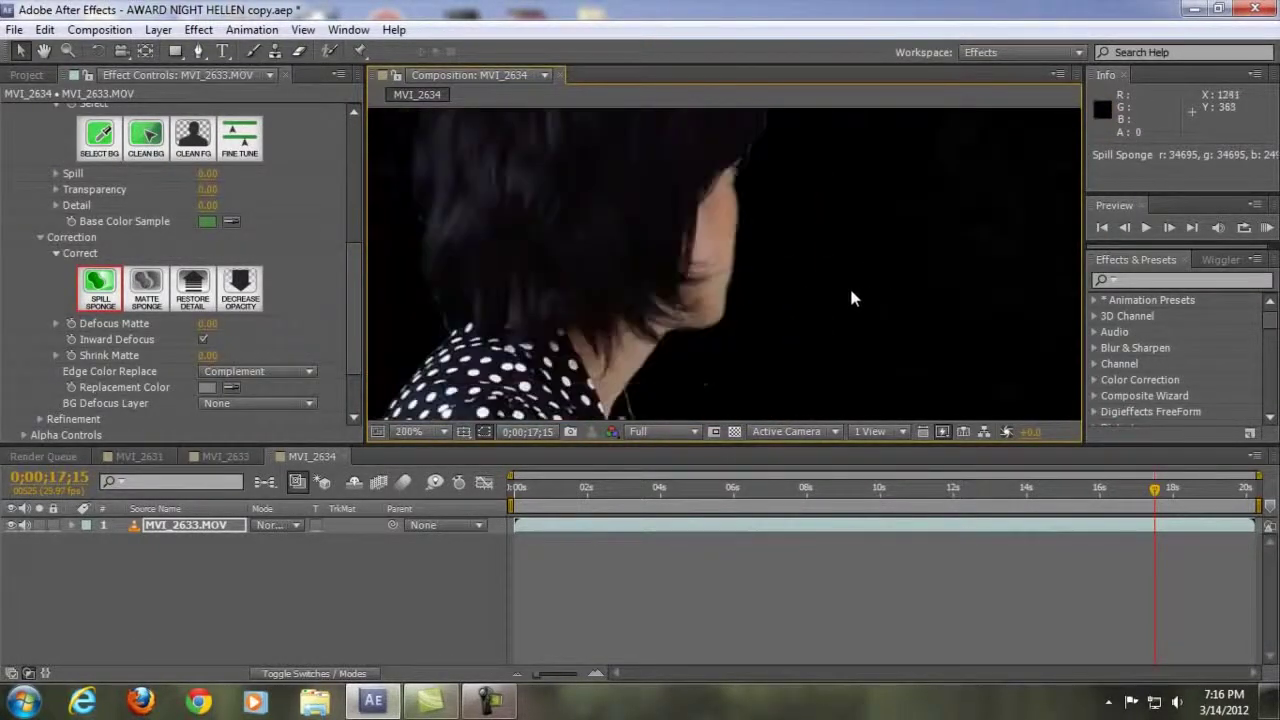
# Set Primatte's Defocus Matte to 3 and check the edge of the woman's neck.
pyautogui.scroll(1, 848, 286)
pyautogui.moveTo(626, 206); pyautogui.dragTo(703, 189)
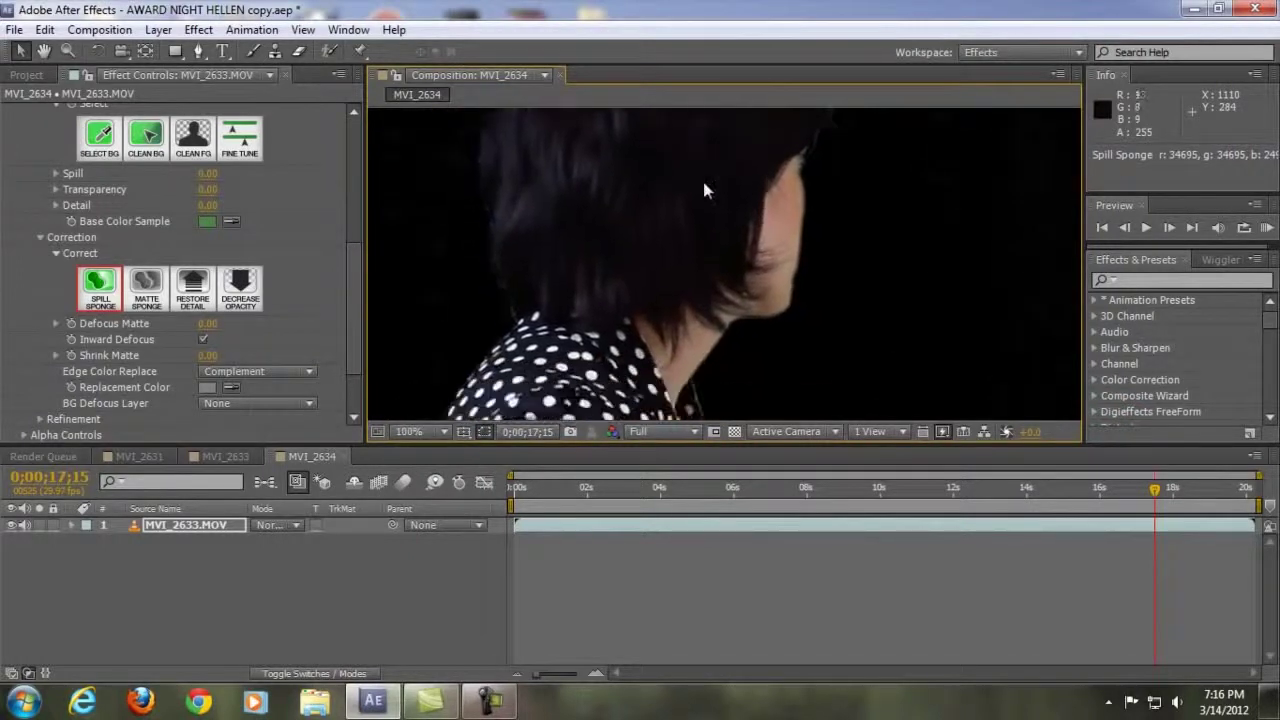
pyautogui.scroll(2, 768, 265)
pyautogui.scroll(-1, 782, 255)
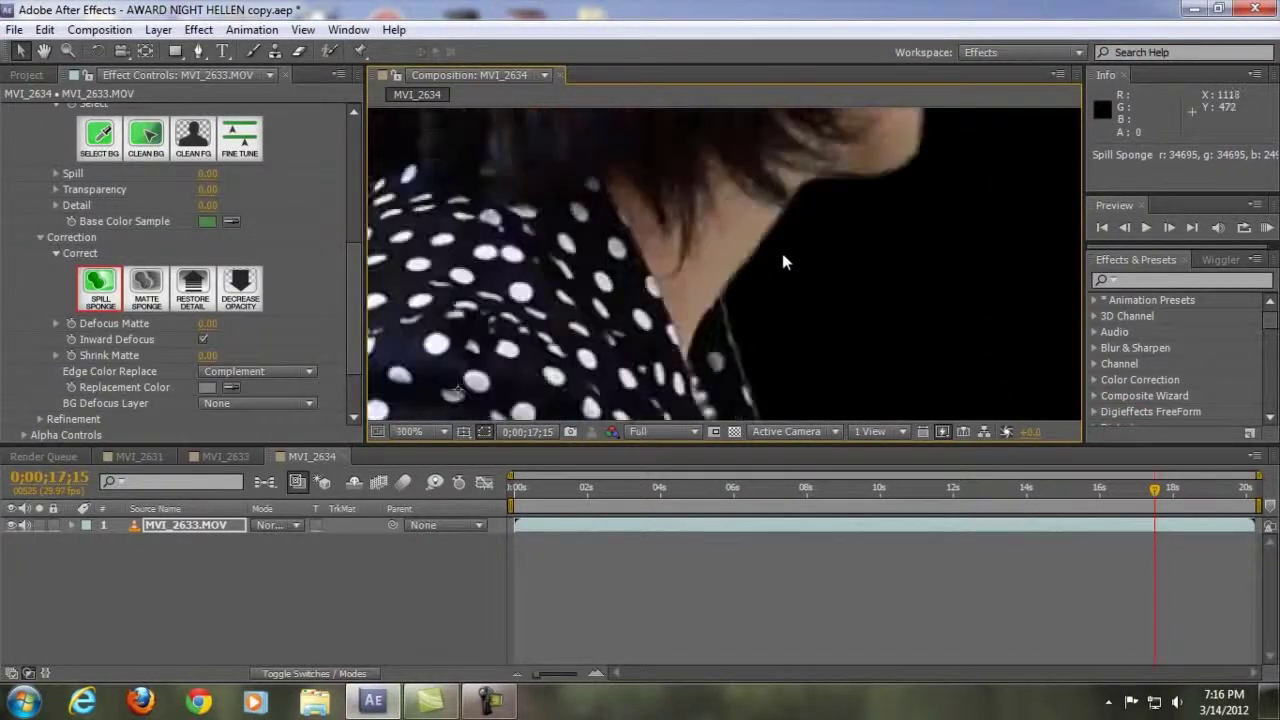
pyautogui.scroll(4, 782, 255)
pyautogui.scroll(-2, 357, 305)
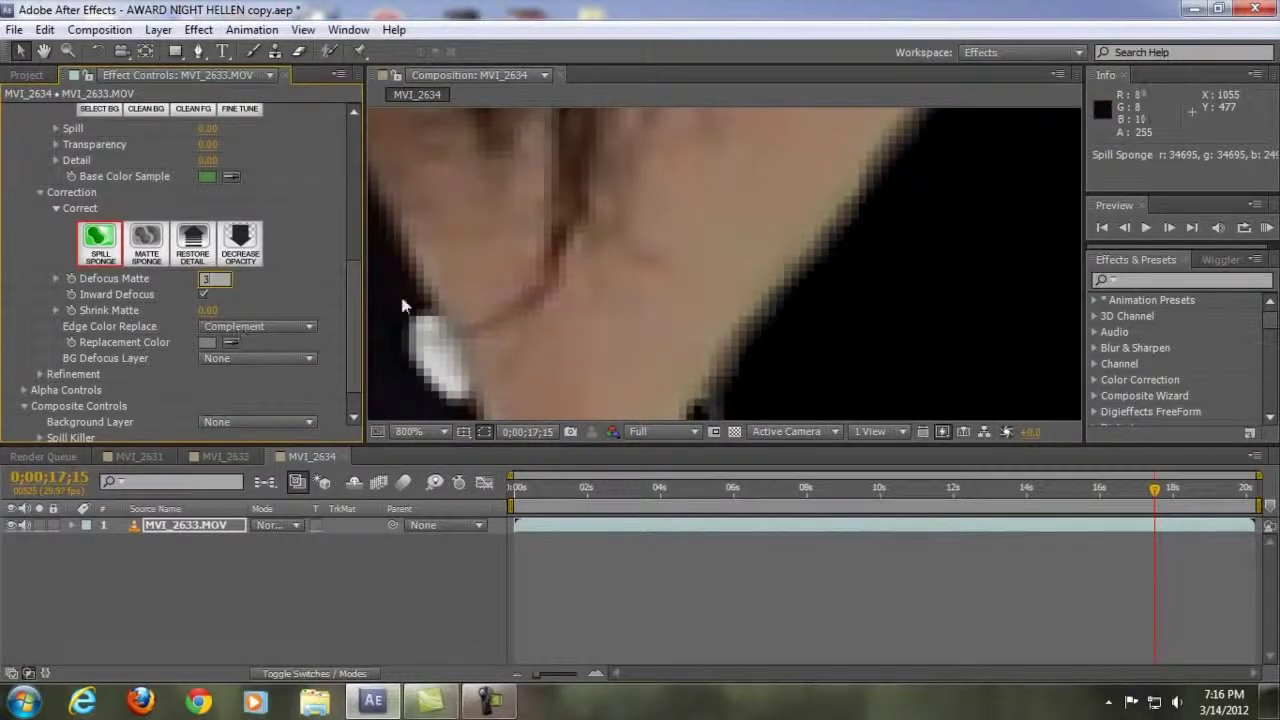
pyautogui.click(288, 284)
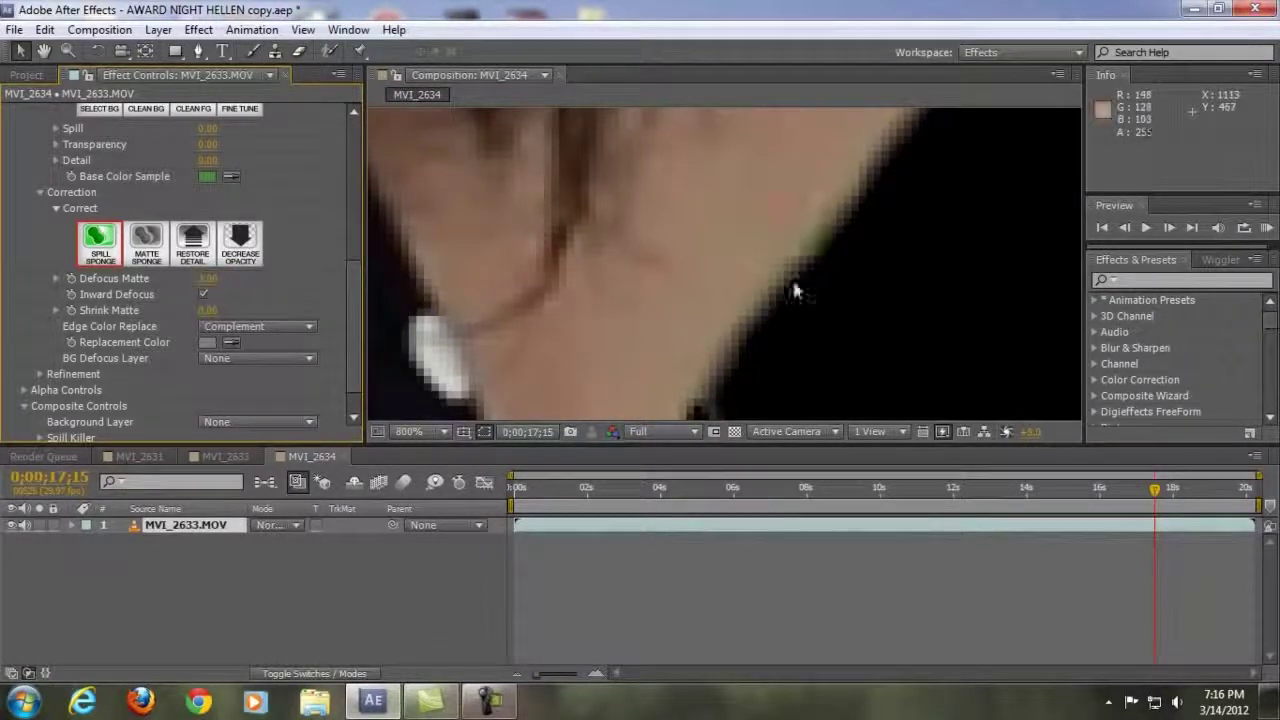
pyautogui.scroll(2, 833, 235)
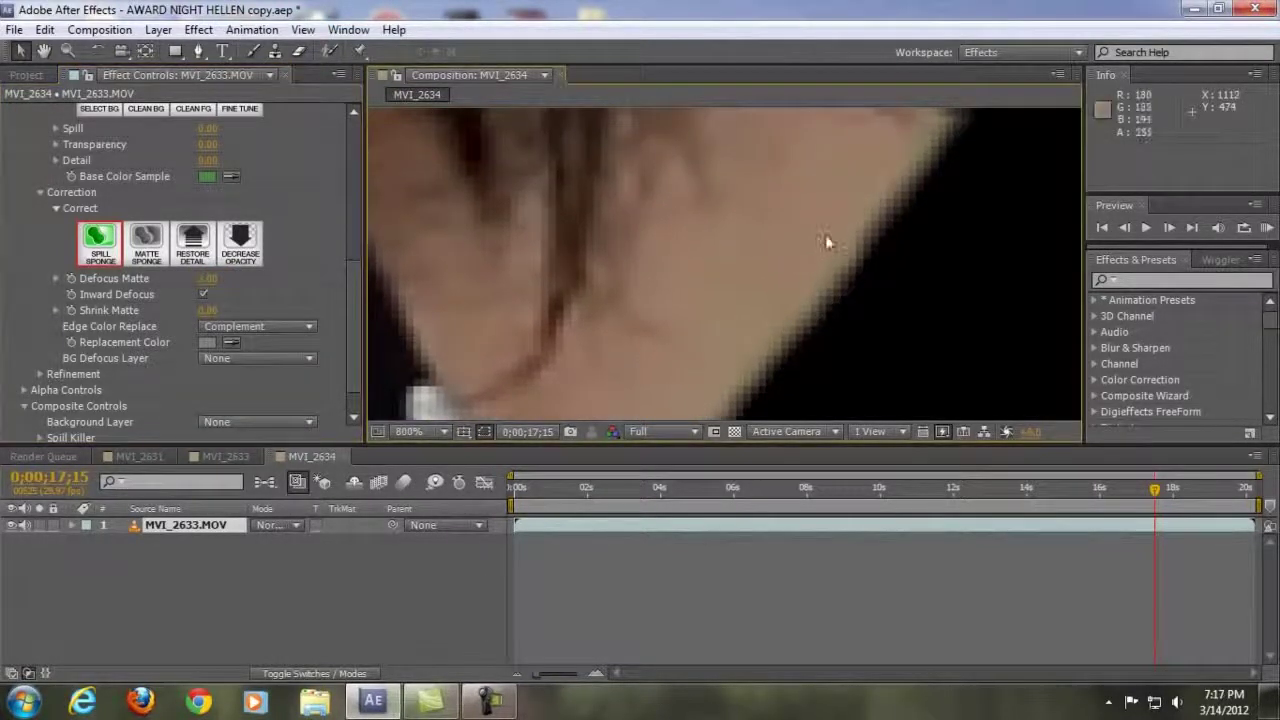
pyautogui.scroll(-2, 836, 322)
pyautogui.scroll(-2, 832, 314)
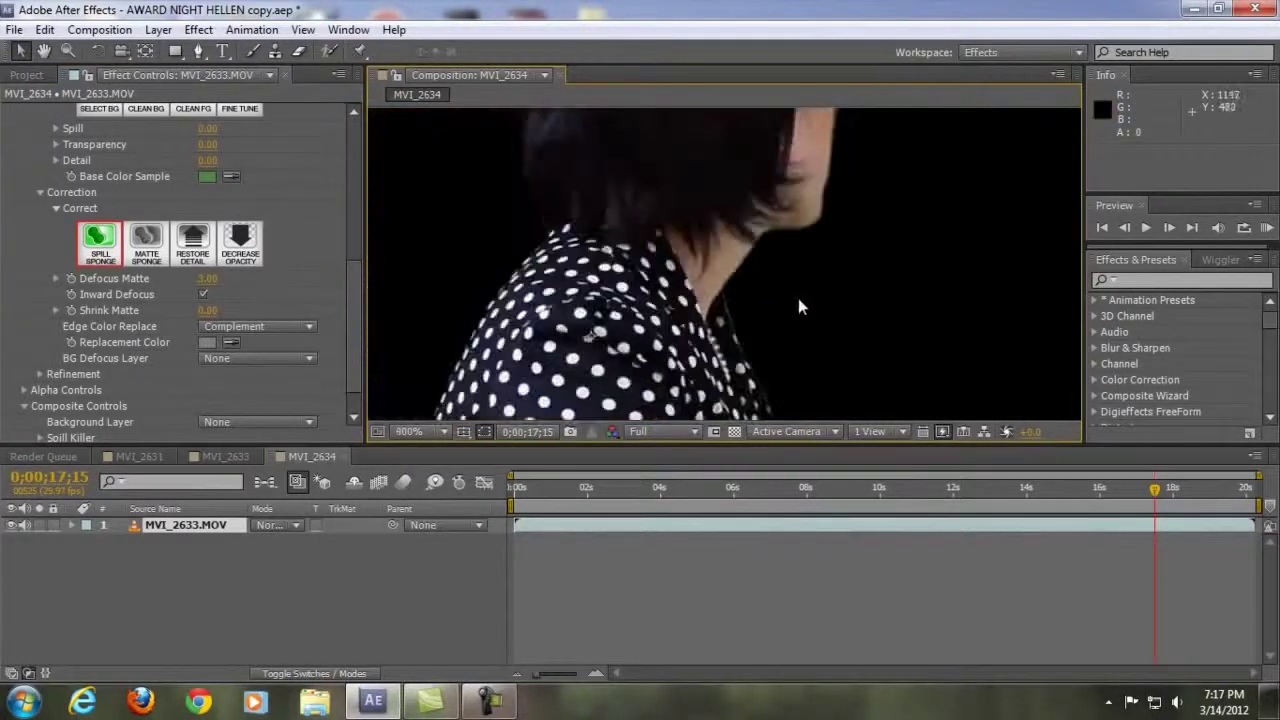
# Set Primatte's Shrink Matte to 55.60 to trim the light fringe around the woman's hair.
pyautogui.moveTo(800, 236); pyautogui.dragTo(775, 343)
pyautogui.scroll(1, 816, 282)
pyautogui.scroll(-2, 818, 275)
pyautogui.scroll(1, 818, 268)
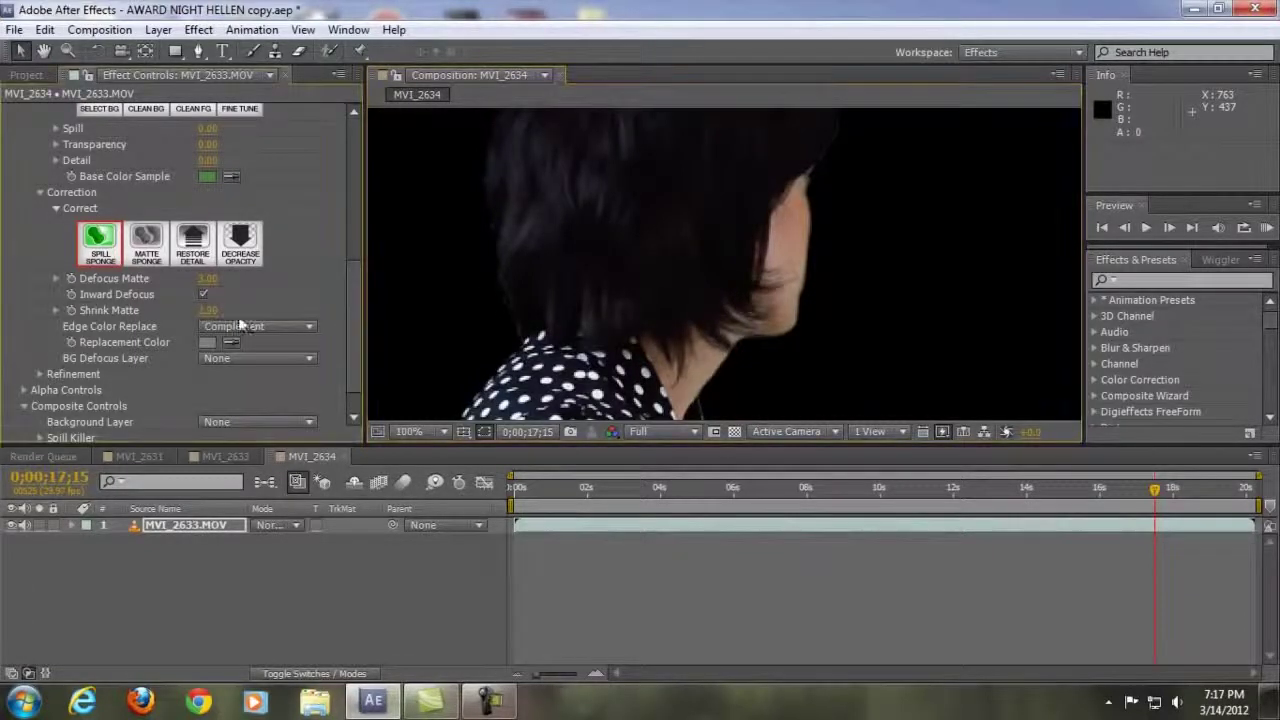
pyautogui.moveTo(229, 315)
pyautogui.mouseDown()
pyautogui.moveTo(217, 313)
pyautogui.moveTo(236, 313)
pyautogui.mouseUp()
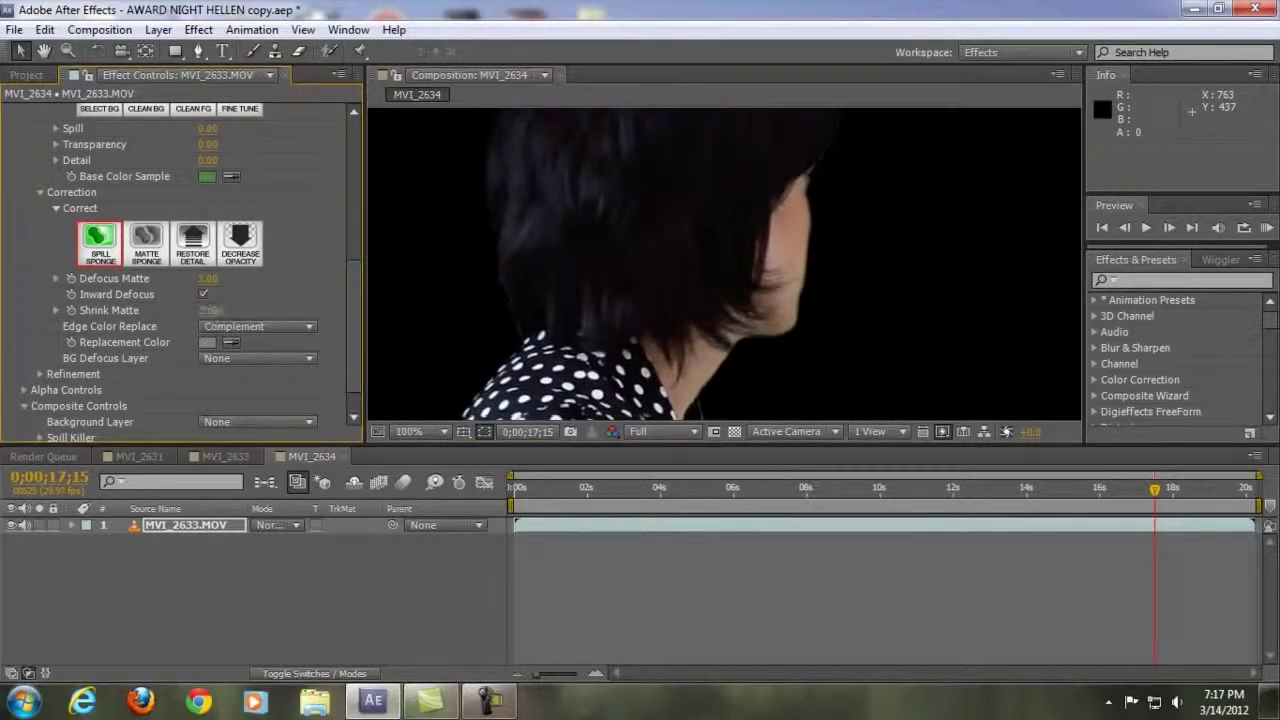
pyautogui.scroll(-1, 814, 369)
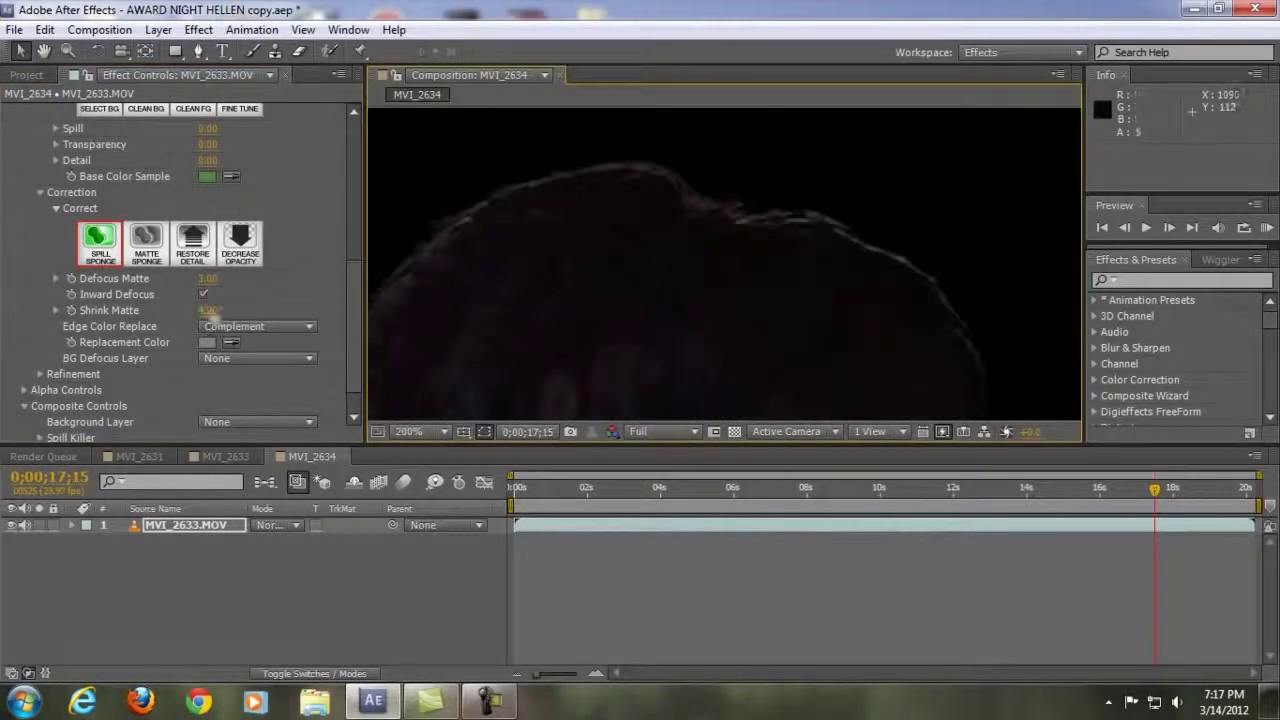
pyautogui.moveTo(214, 313); pyautogui.dragTo(602, 346)
pyautogui.moveTo(686, 358); pyautogui.dragTo(685, 358)
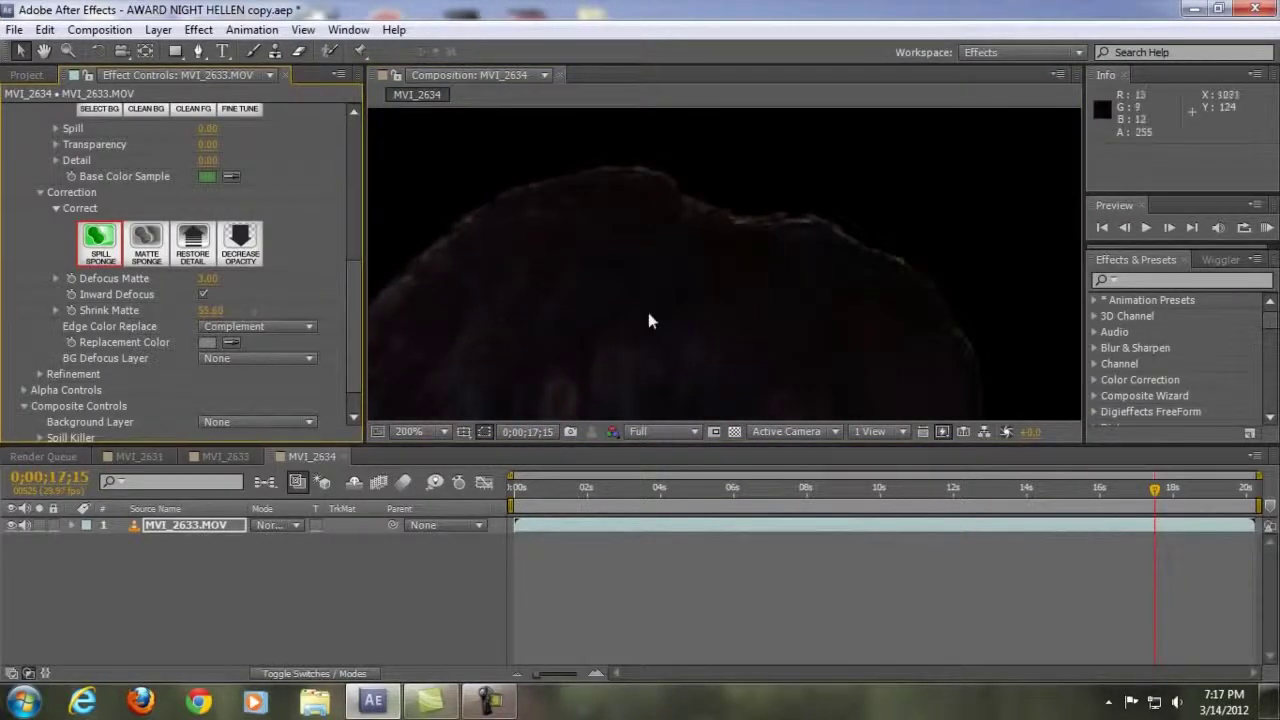
# Add Aircraft_Seat.jpg to the MVI_2634 composition as a background layer beneath MVI_2633.MOV.
pyautogui.scroll(-3, 687, 370)
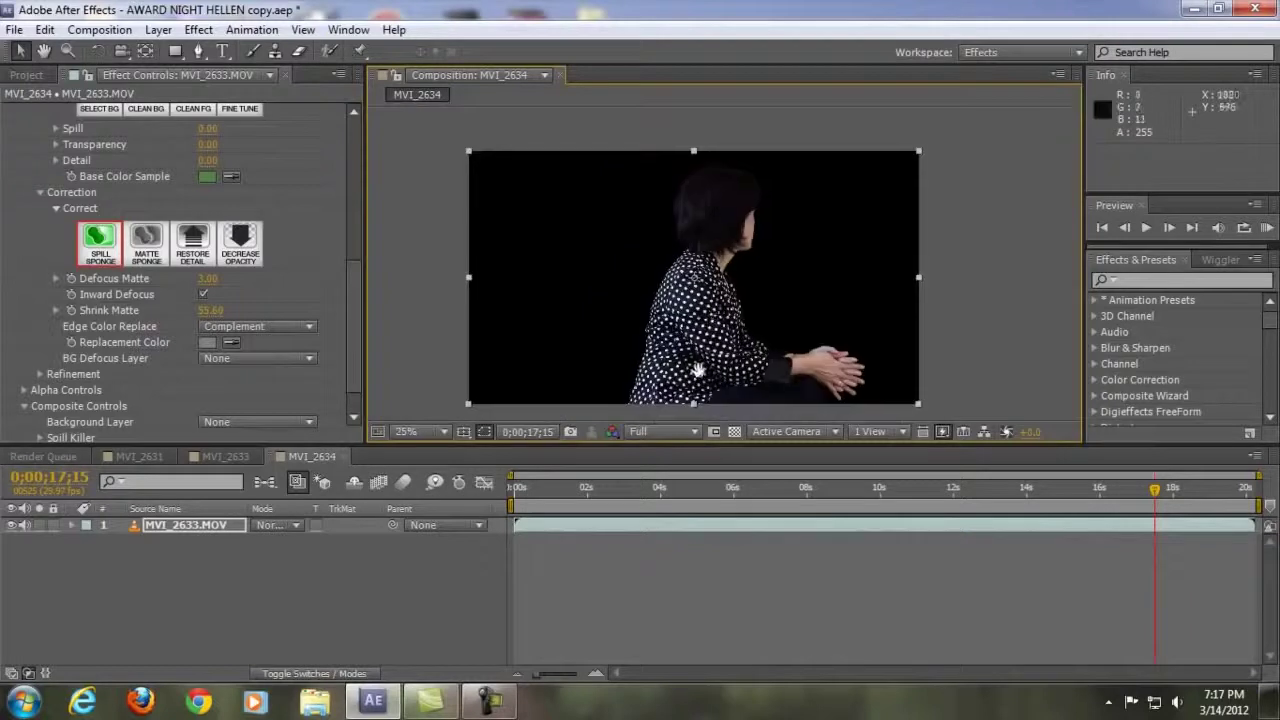
pyautogui.moveTo(698, 370); pyautogui.dragTo(725, 358)
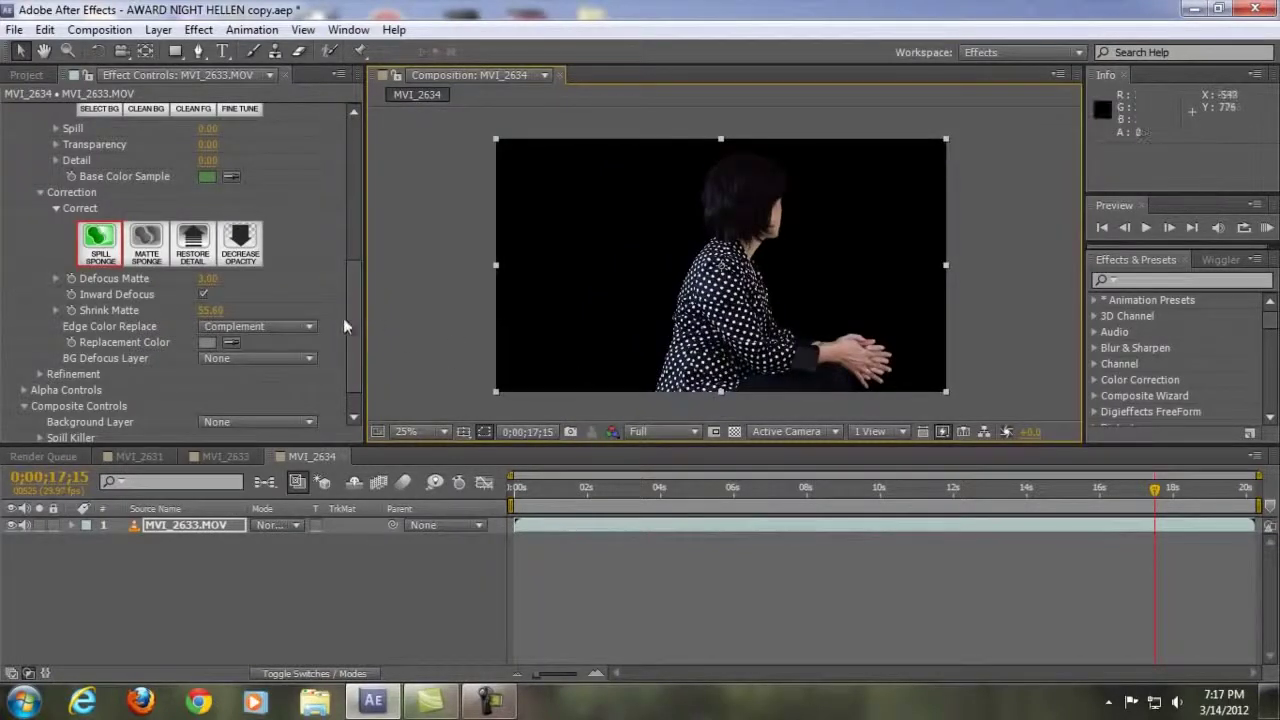
pyautogui.scroll(-1, 351, 320)
pyautogui.click(28, 75)
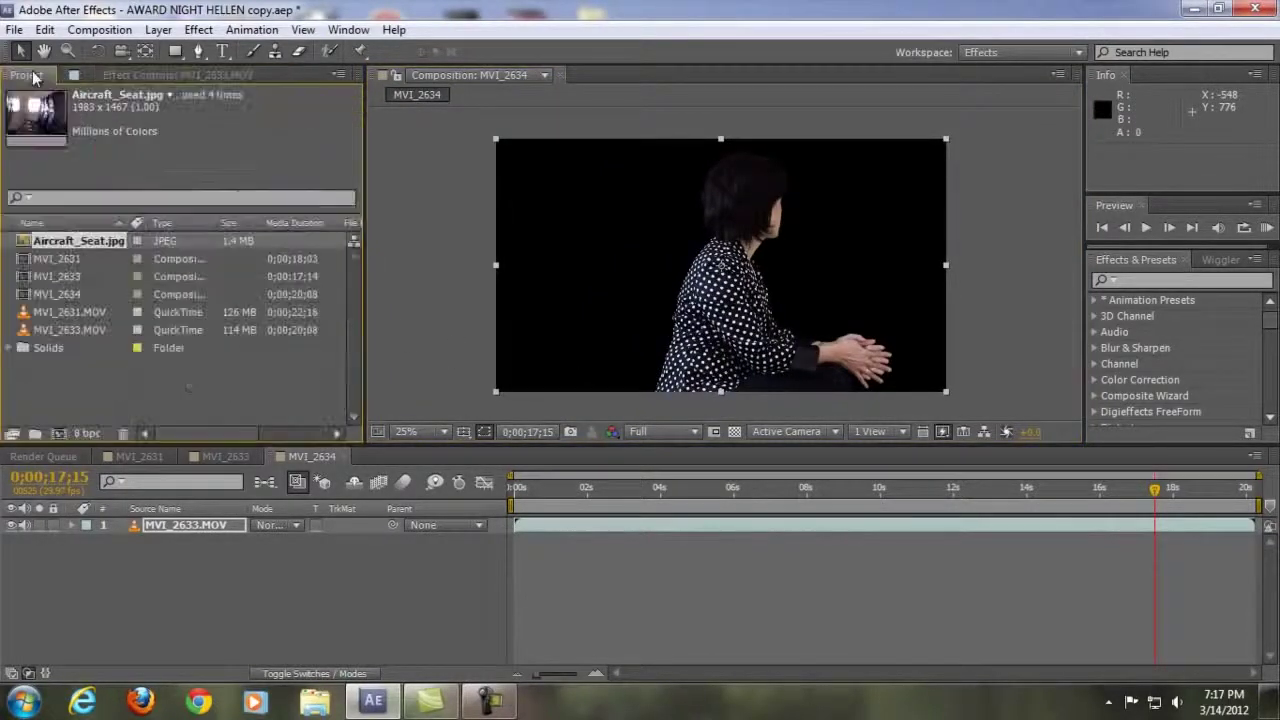
pyautogui.moveTo(68, 247); pyautogui.dragTo(495, 536)
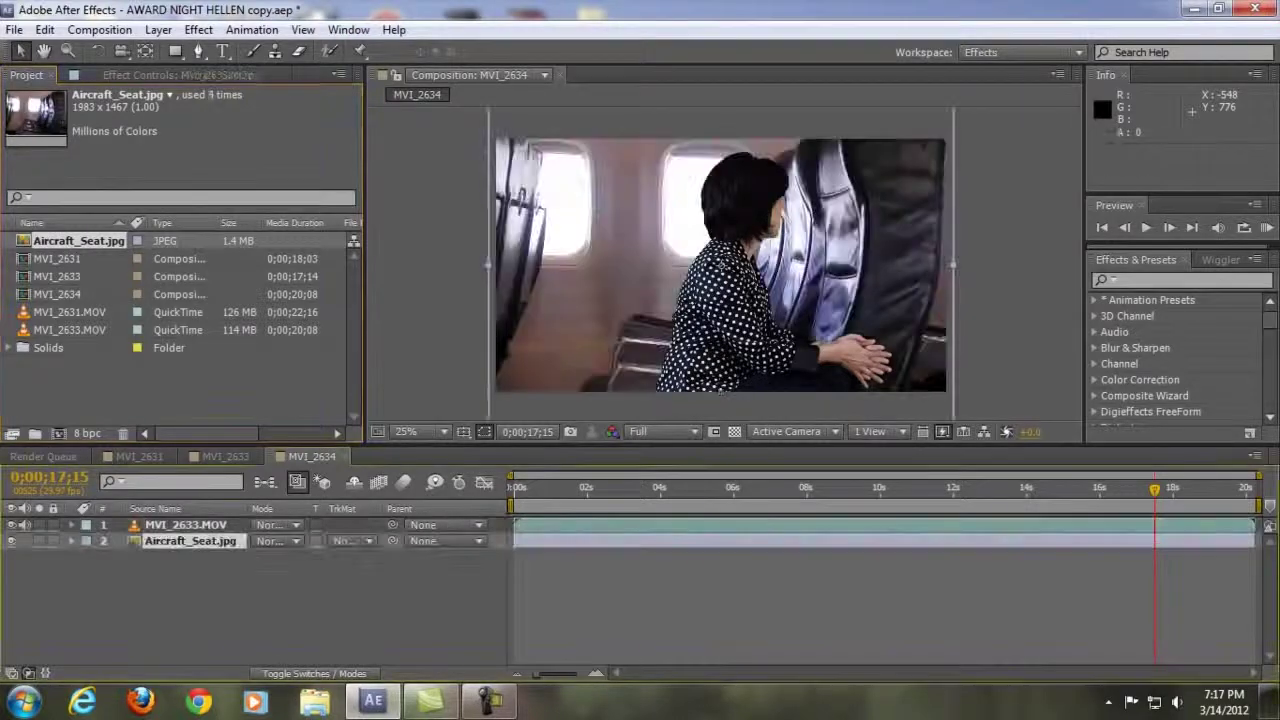
# Flip the Aircraft_Seat.jpg layer horizontally, enlarge it and position it at about 848, 636 behind the woman.
pyautogui.moveTo(952, 264); pyautogui.dragTo(472, 271)
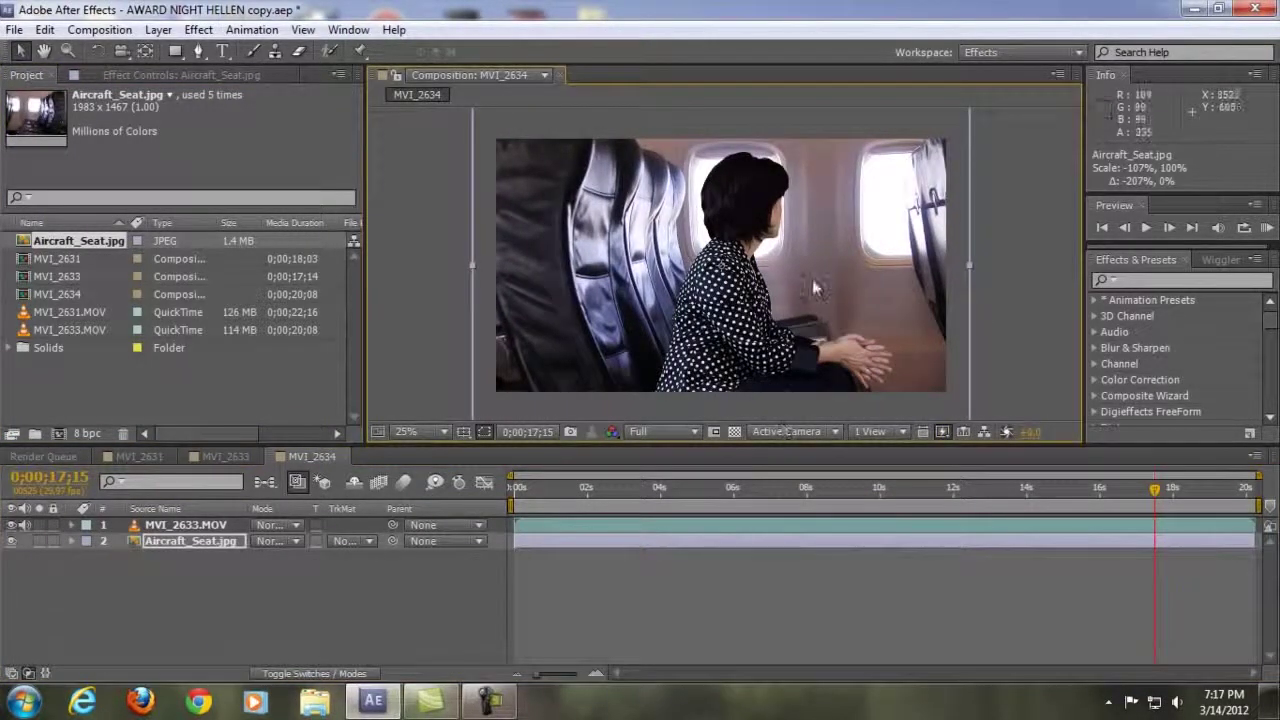
pyautogui.moveTo(818, 281); pyautogui.dragTo(790, 305)
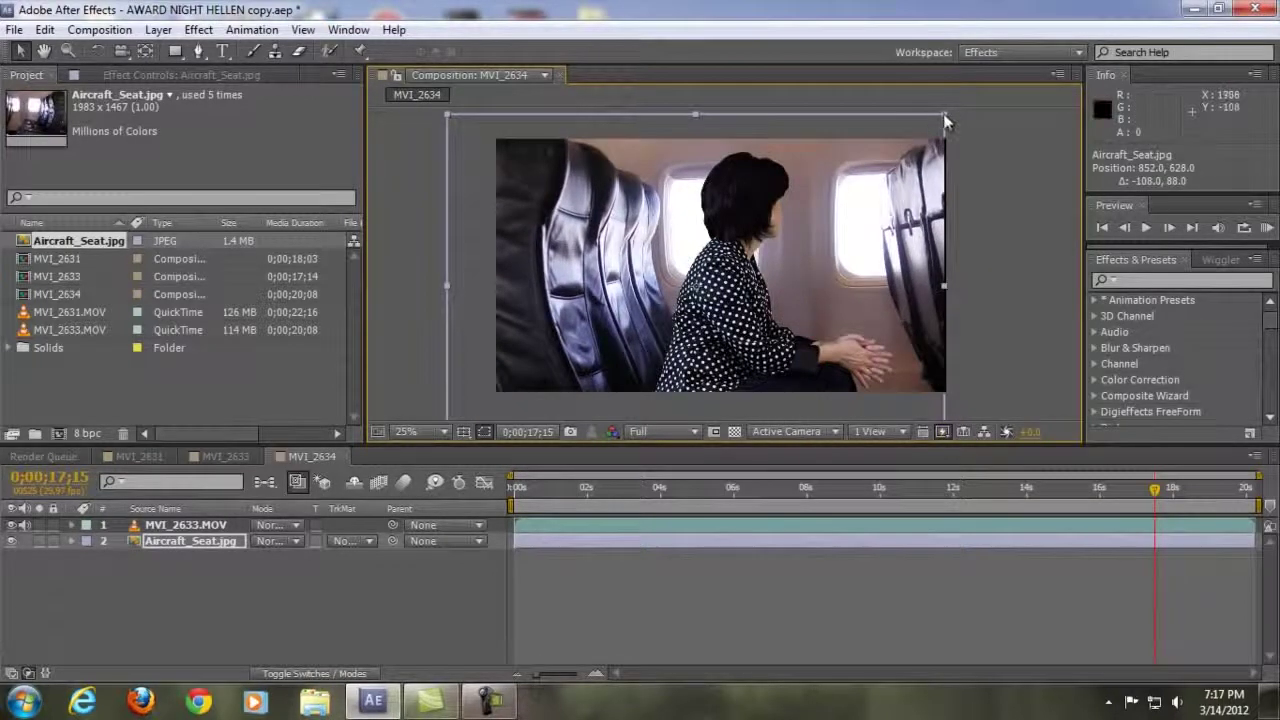
pyautogui.moveTo(945, 115); pyautogui.dragTo(975, 115)
pyautogui.moveTo(888, 280)
pyautogui.mouseDown()
pyautogui.moveTo(889, 269)
pyautogui.moveTo(887, 282)
pyautogui.mouseUp()
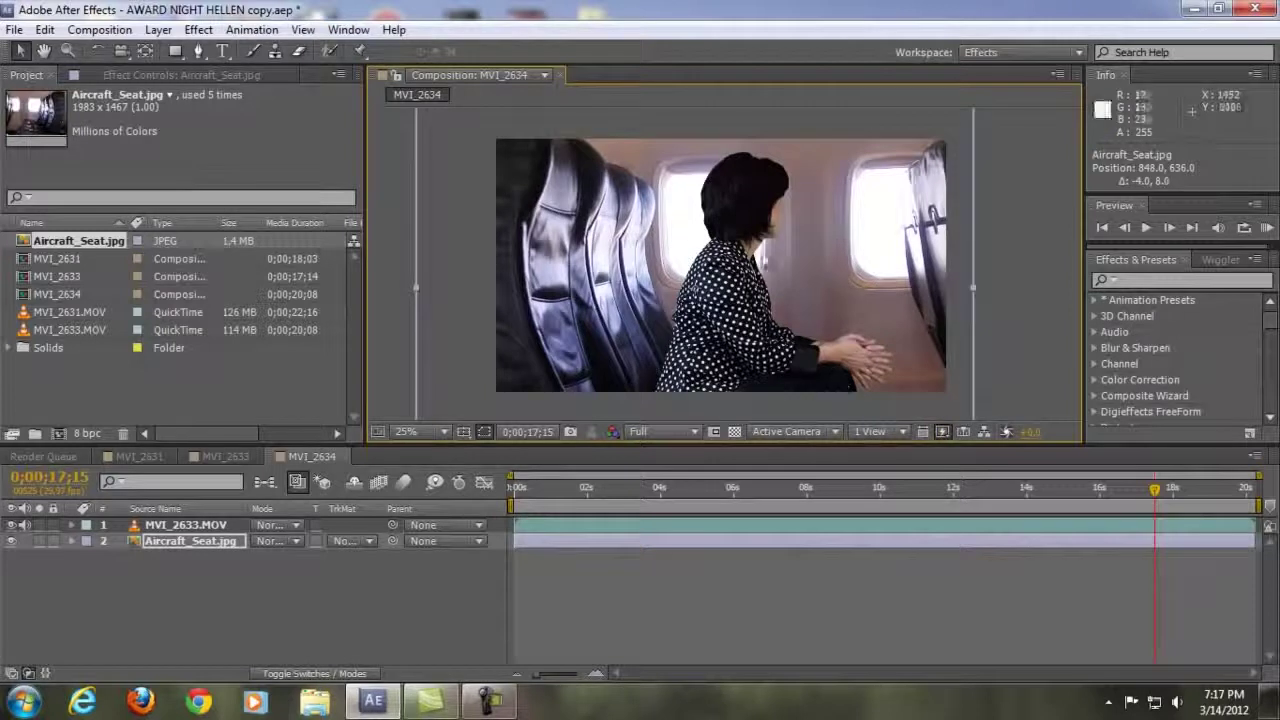
pyautogui.click(990, 360)
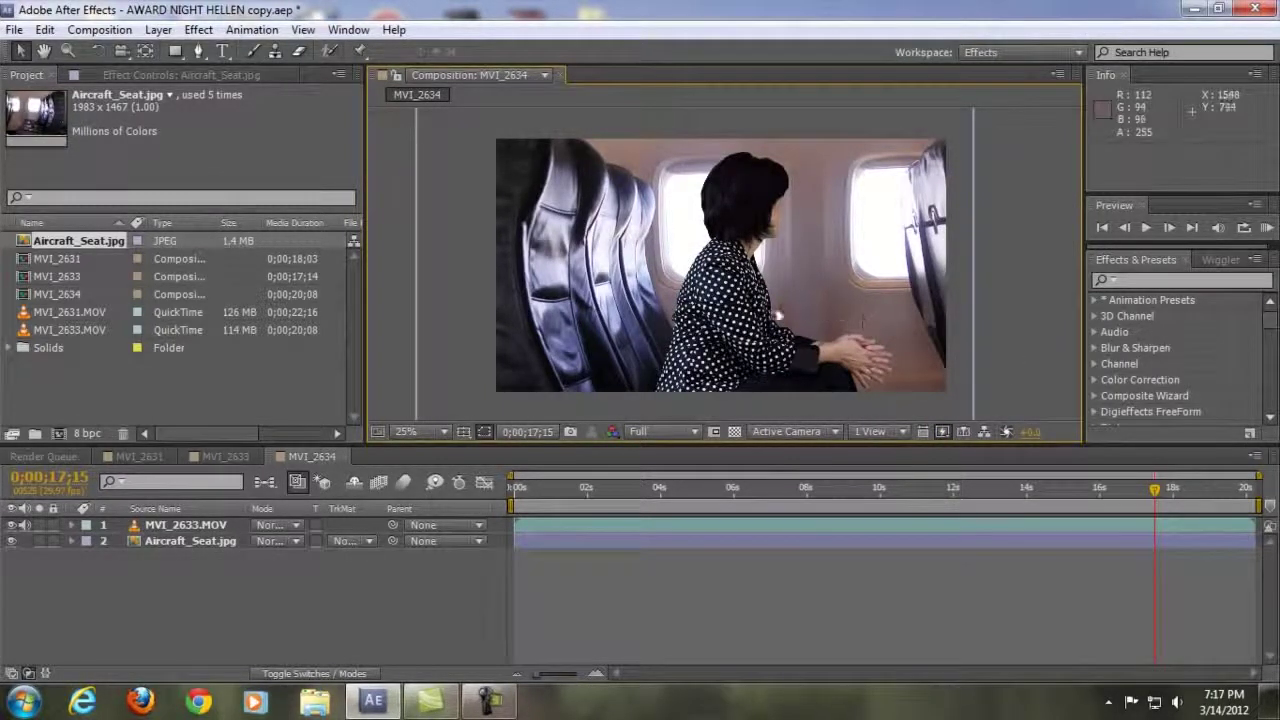
# Fit the composition in the viewer up to 100% and select the MVI_2633.MOV layer.
pyautogui.press('.')
pyautogui.scroll(-2, 718, 327)
pyautogui.click(409, 433)
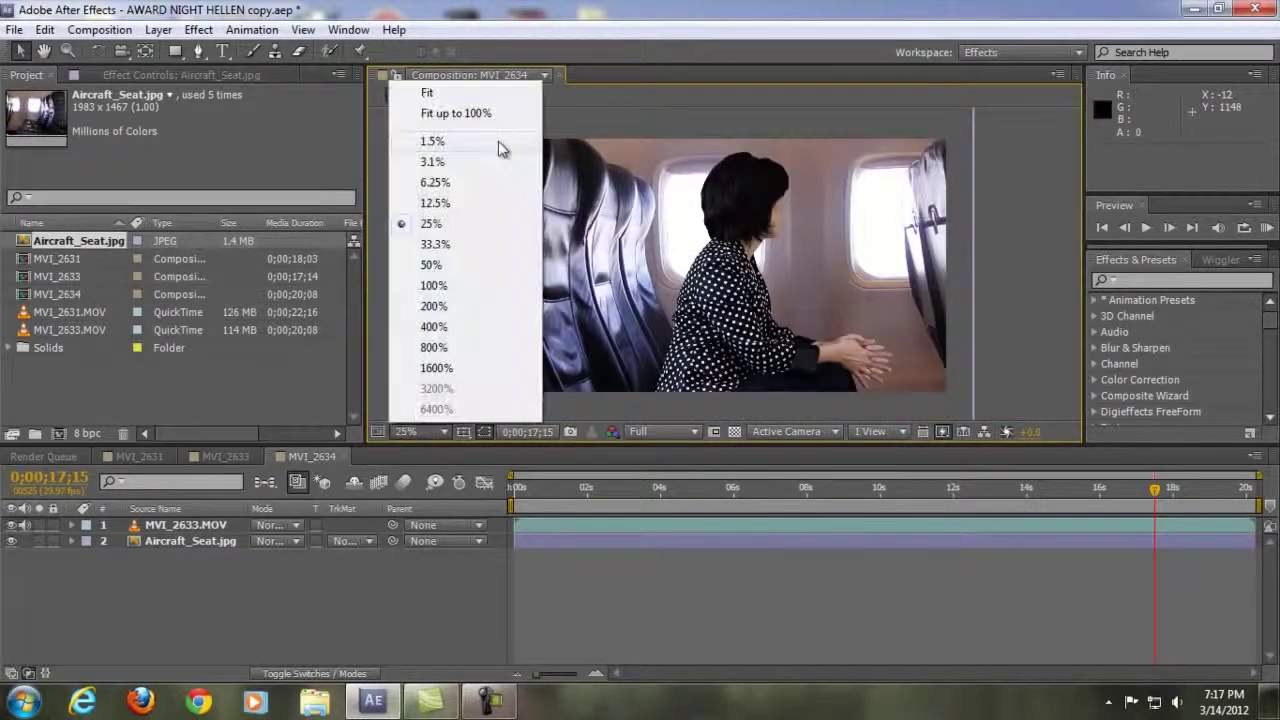
pyautogui.click(499, 113)
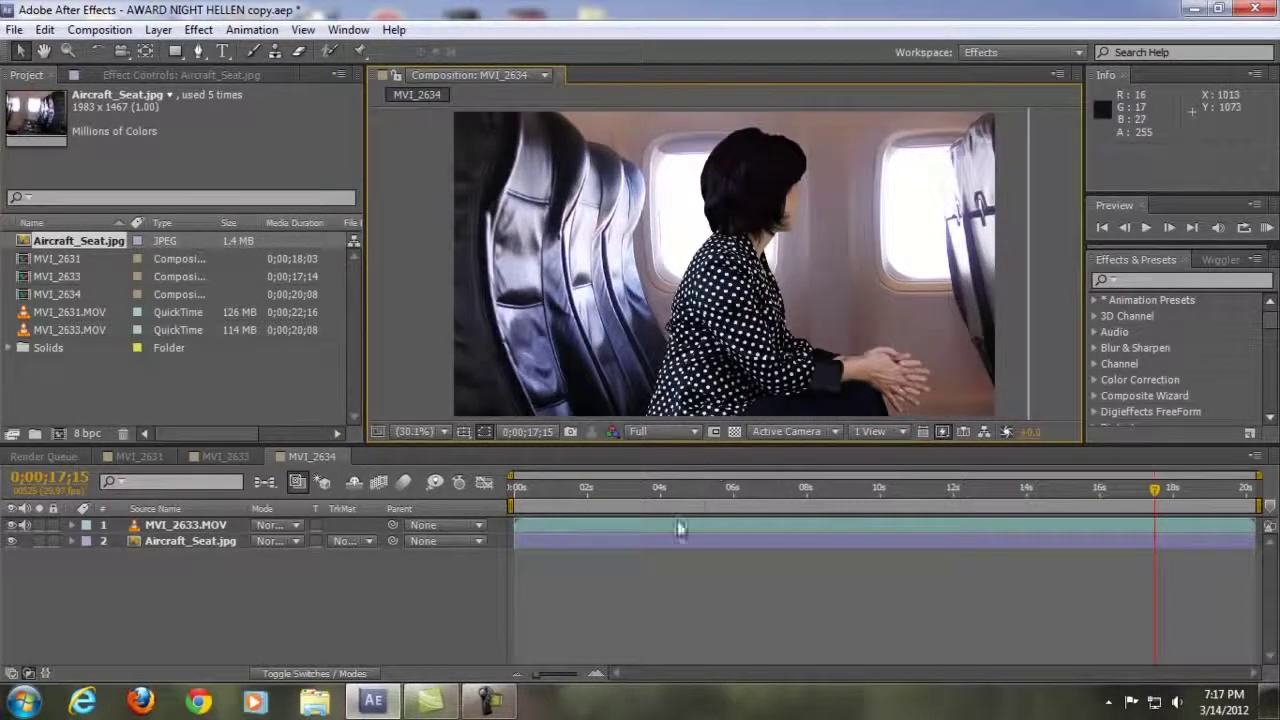
pyautogui.click(231, 526)
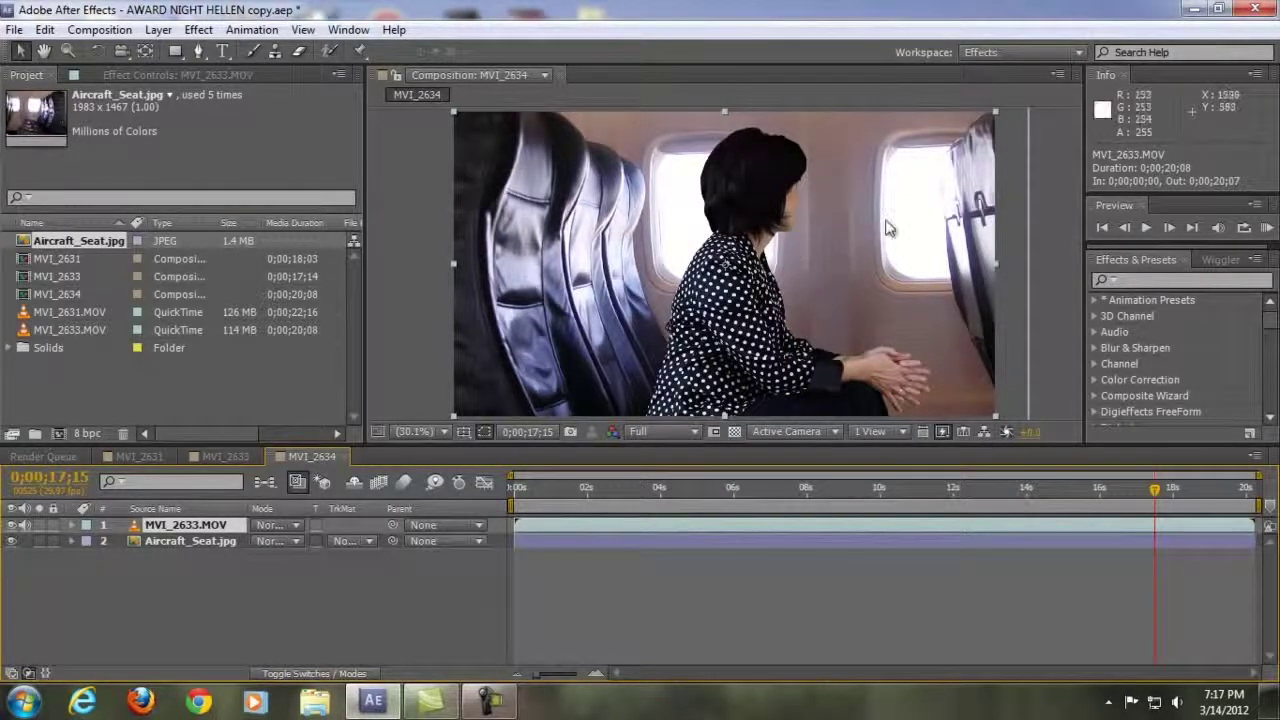
pyautogui.click(190, 541)
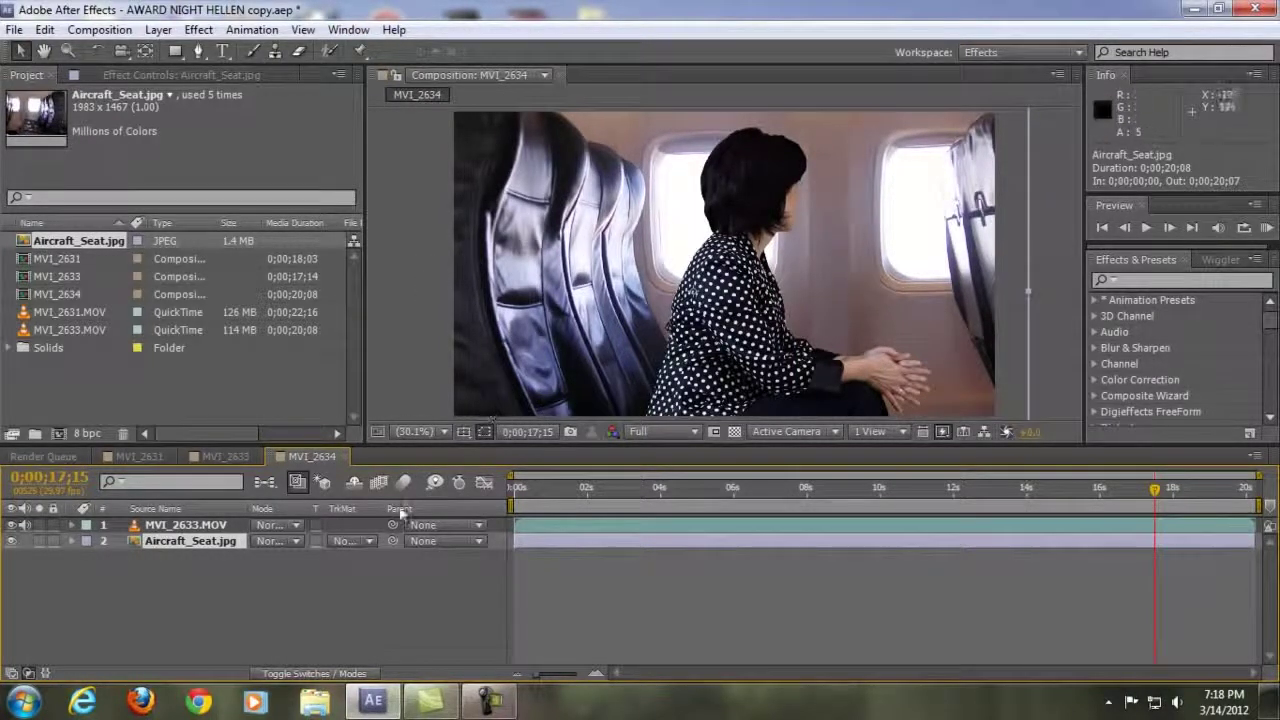
pyautogui.click(561, 527)
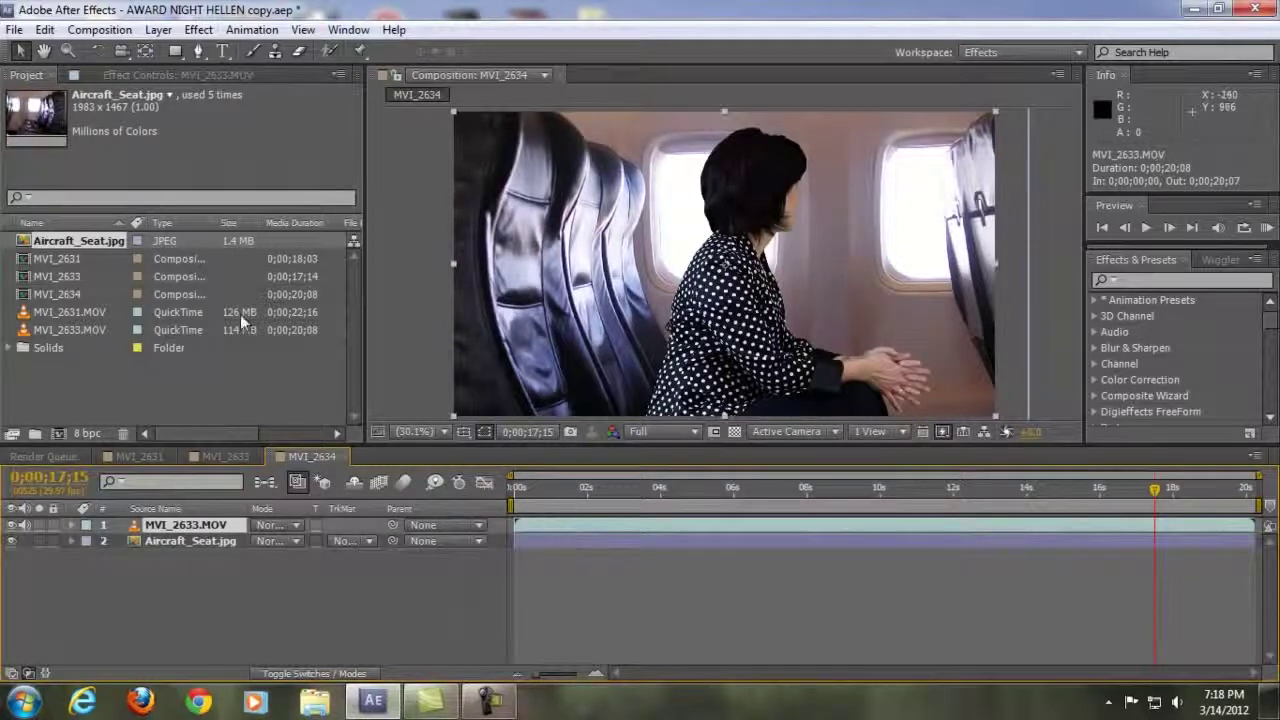
pyautogui.click(212, 31)
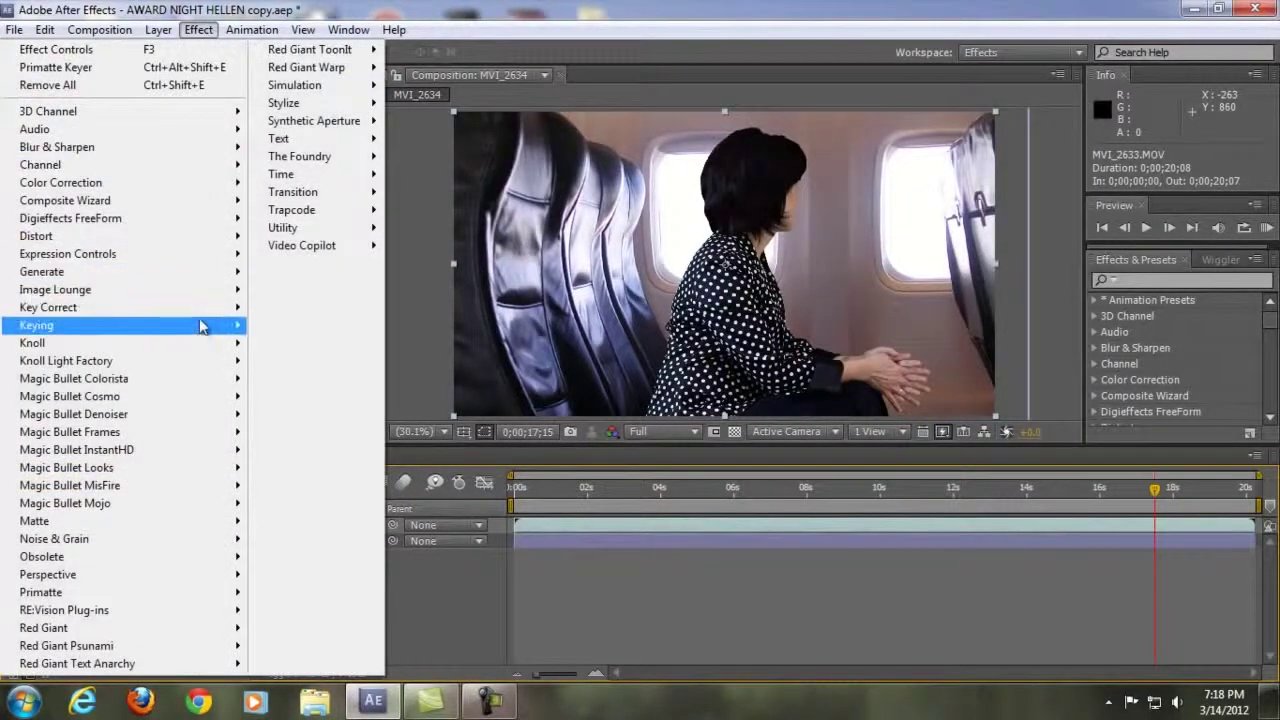
pyautogui.moveTo(203, 330)
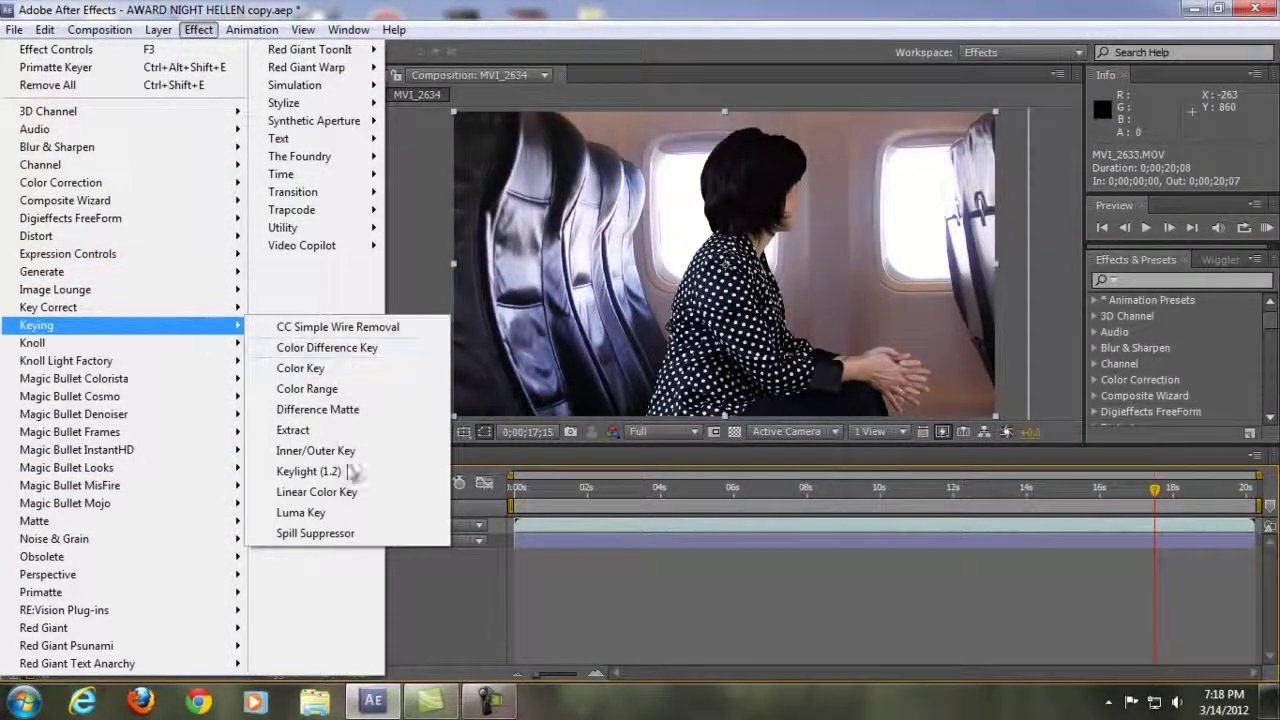
pyautogui.moveTo(173, 314)
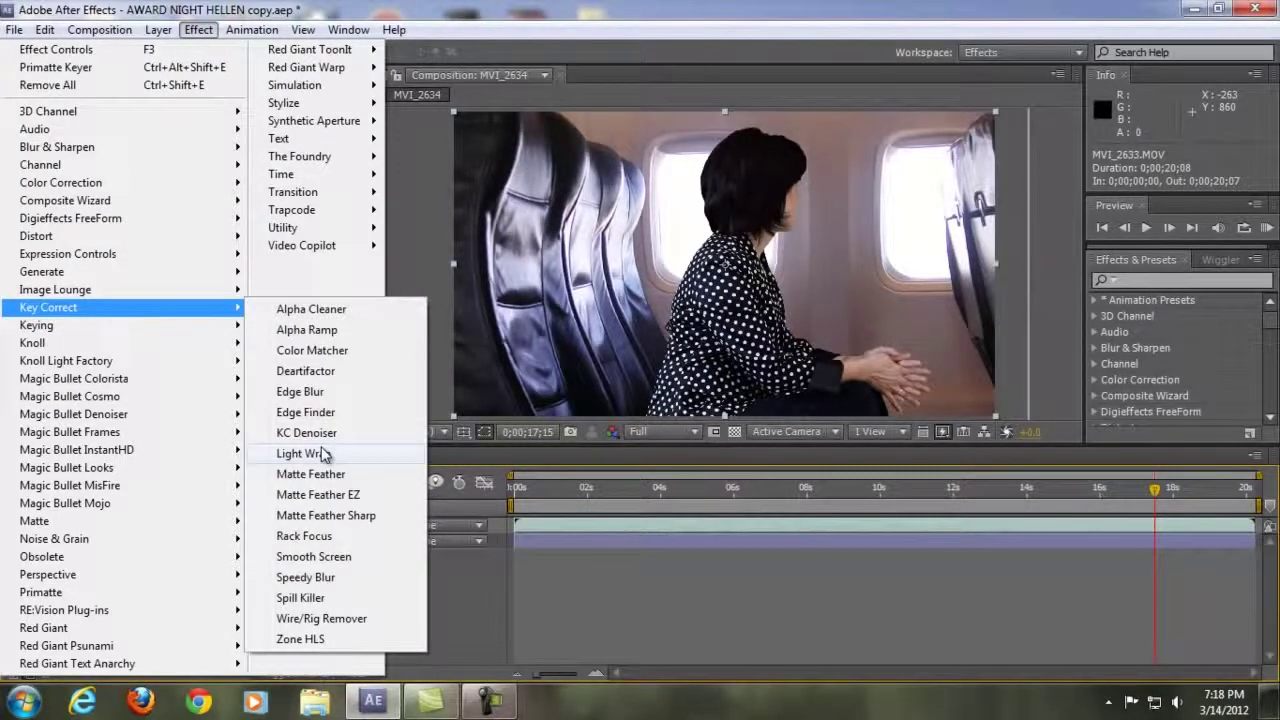
pyautogui.click(596, 538)
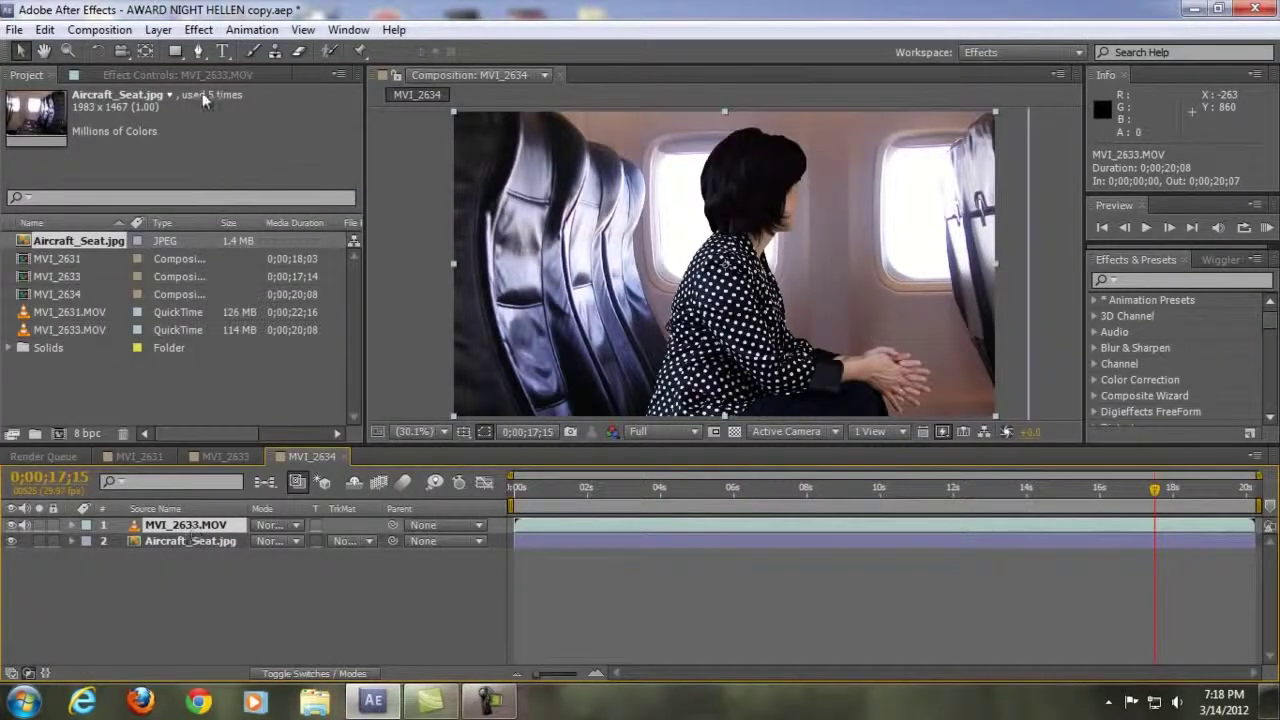
# Set the Background Layer in Primatte's Composite Controls for MVI_2633.MOV to 2. Aircraft_Seat.jpg.
pyautogui.click(180, 75)
pyautogui.moveTo(358, 180); pyautogui.dragTo(357, 357)
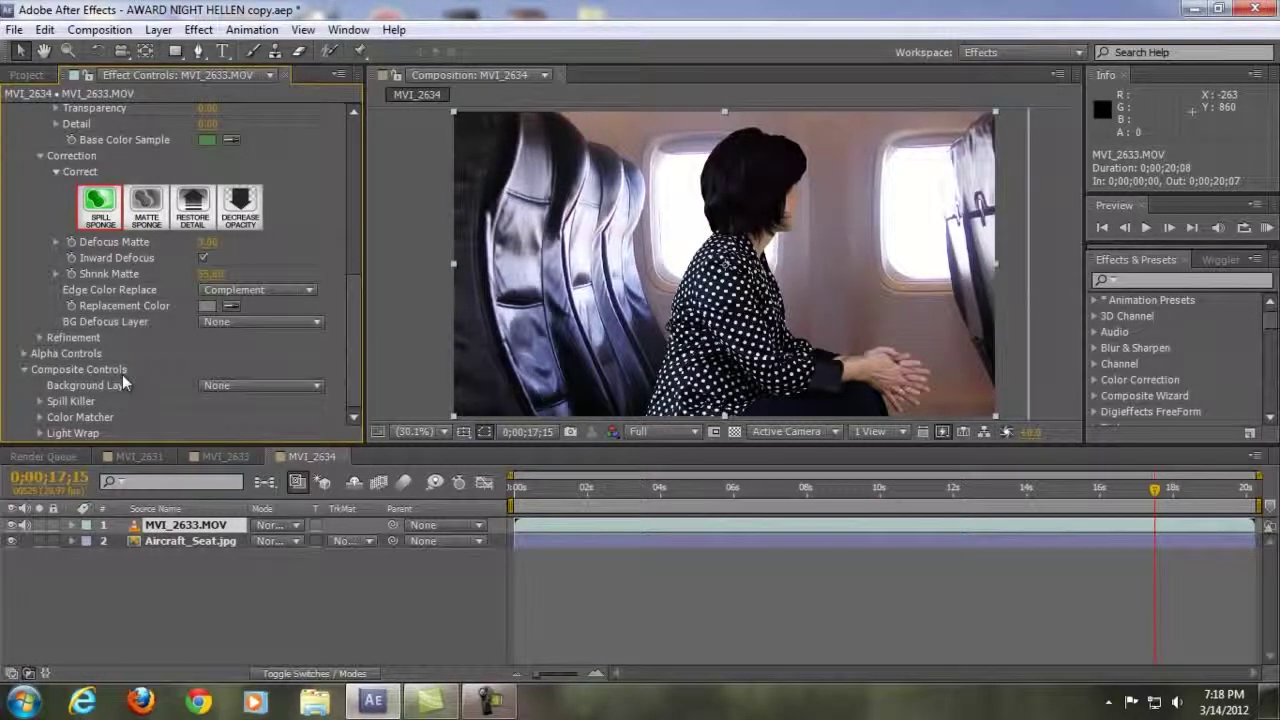
pyautogui.click(317, 385)
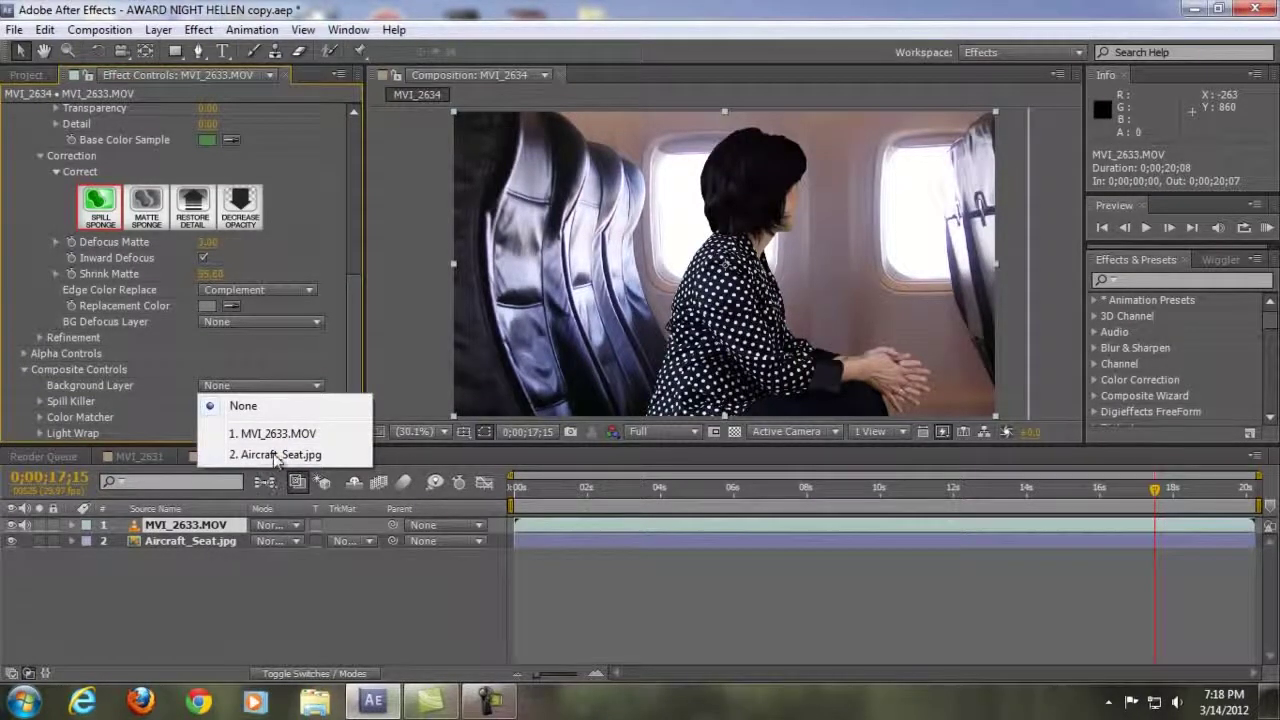
pyautogui.click(273, 454)
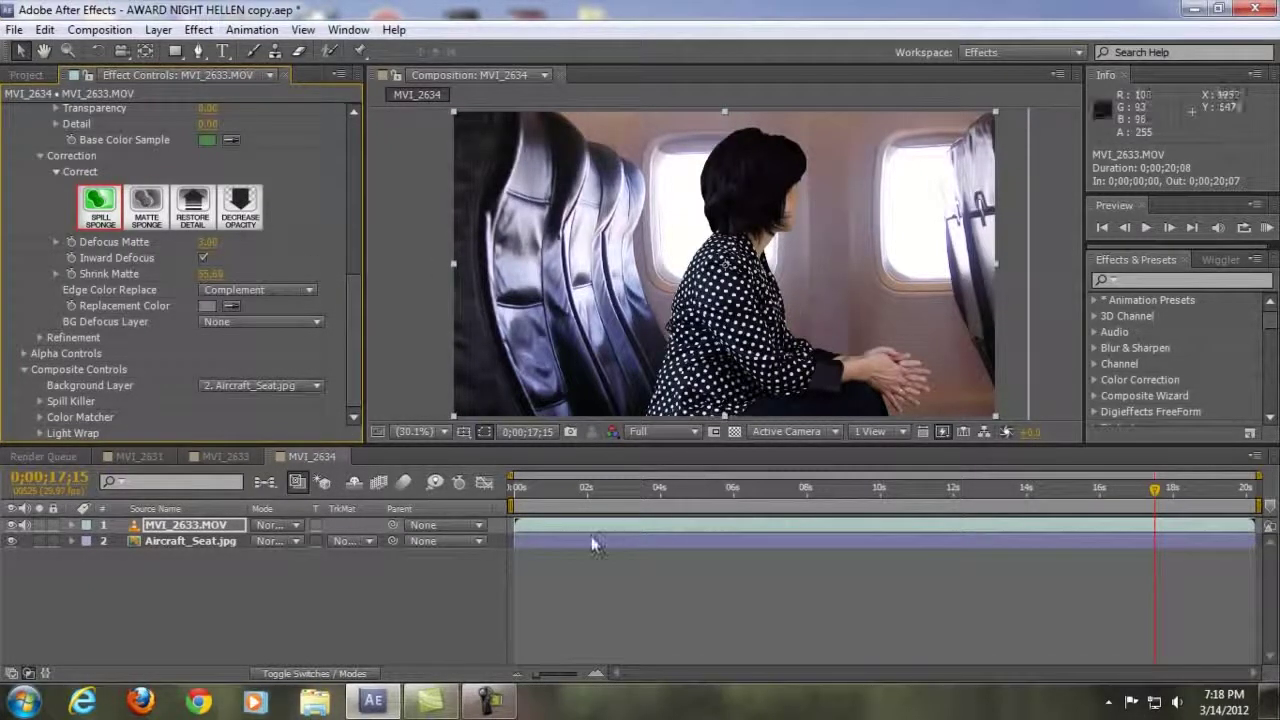
# Enable Primatte's Spill Killer on MVI_2633.MOV and set its Color Mode to Green.
pyautogui.click(212, 542)
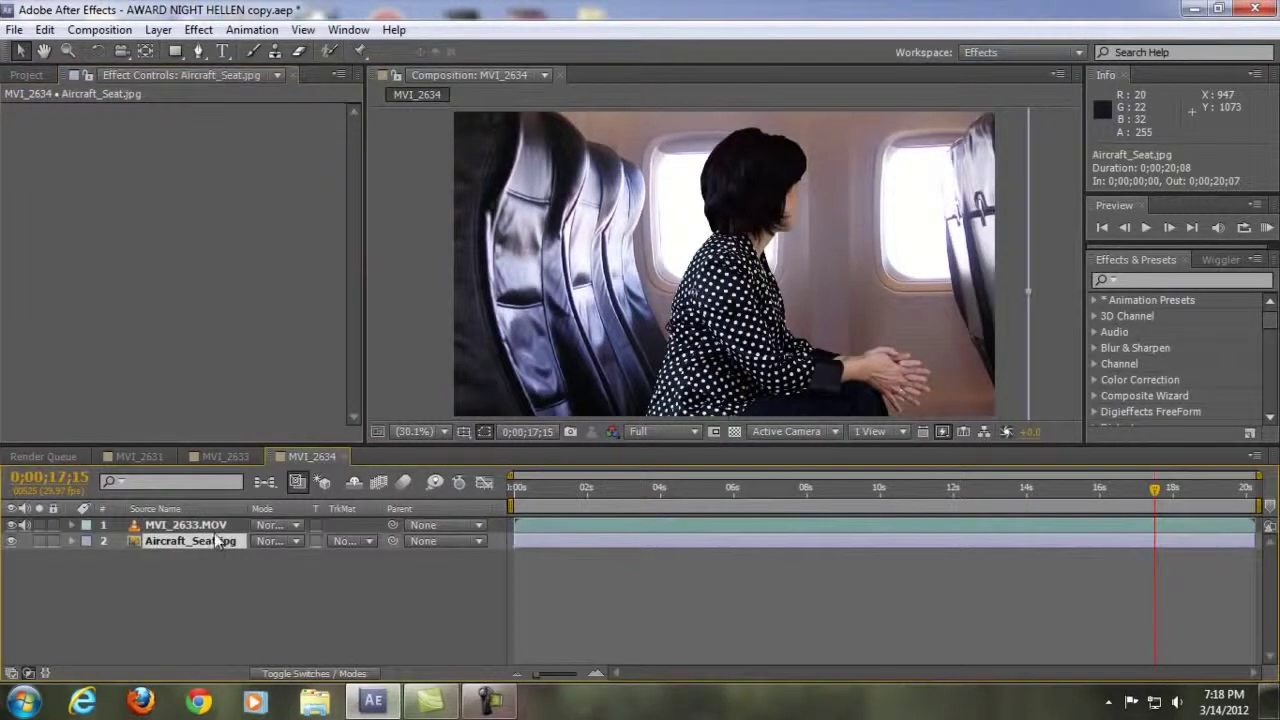
pyautogui.click(214, 527)
pyautogui.moveTo(355, 232); pyautogui.dragTo(363, 443)
pyautogui.click(41, 401)
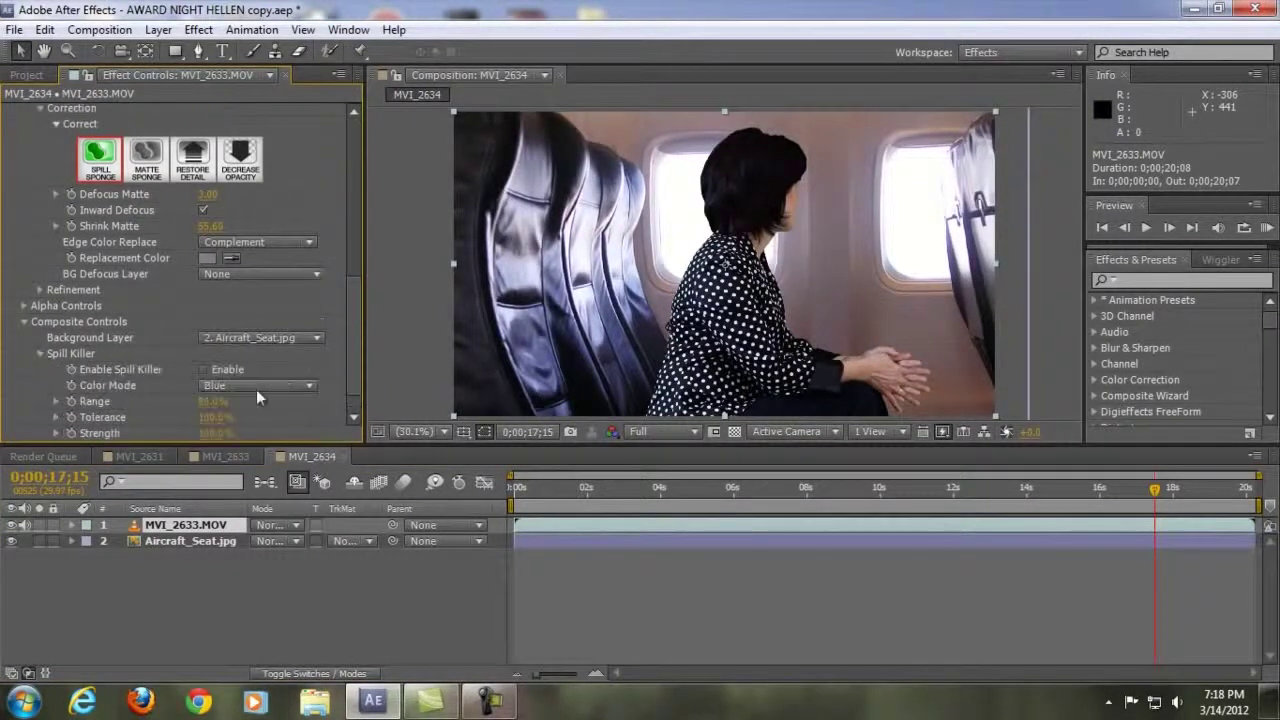
pyautogui.click(284, 386)
pyautogui.click(204, 369)
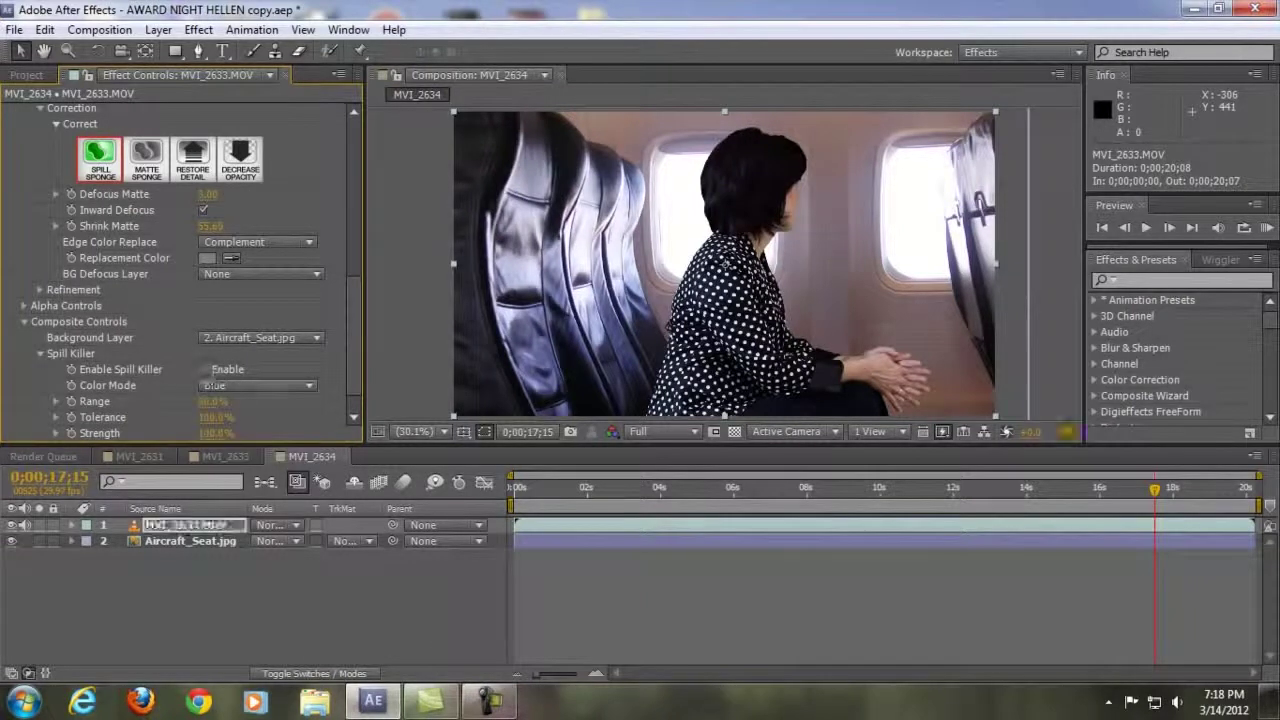
pyautogui.click(284, 386)
pyautogui.click(244, 426)
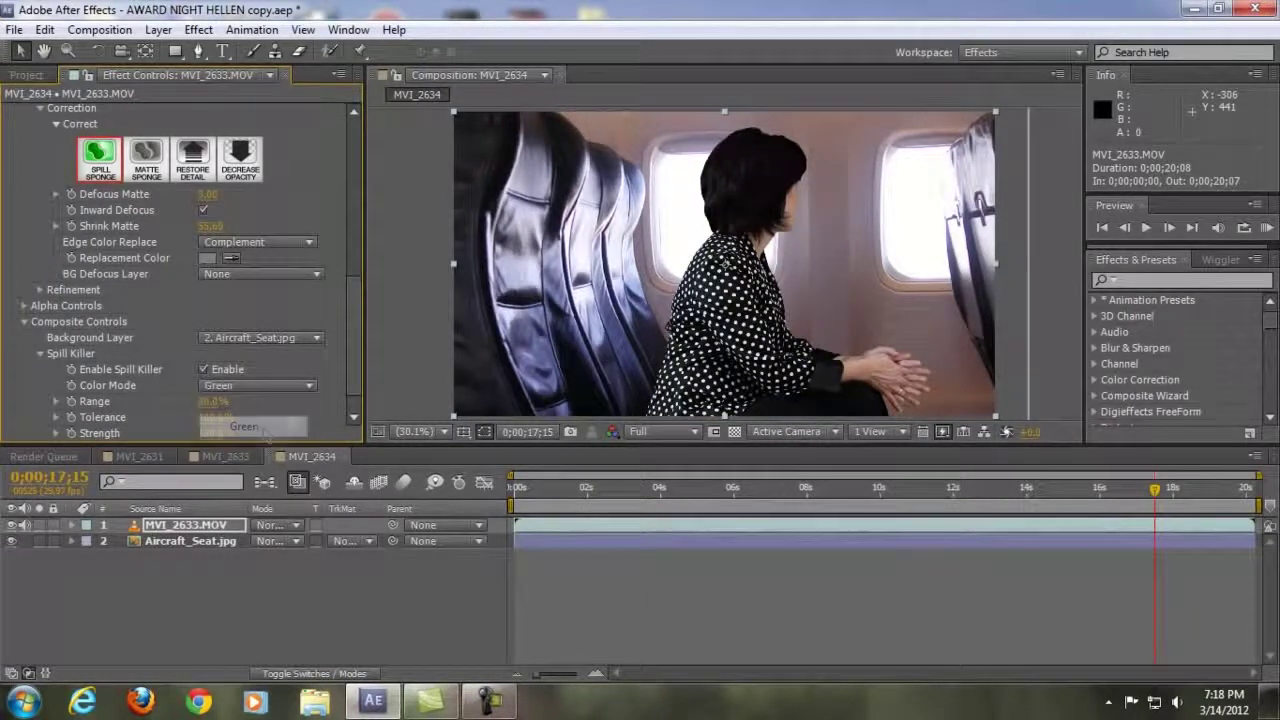
pyautogui.click(41, 354)
# Go to 0;00;07;19 and enable Primatte's Color Matcher on the MVI_2633.MOV layer.
pyautogui.click(44, 418)
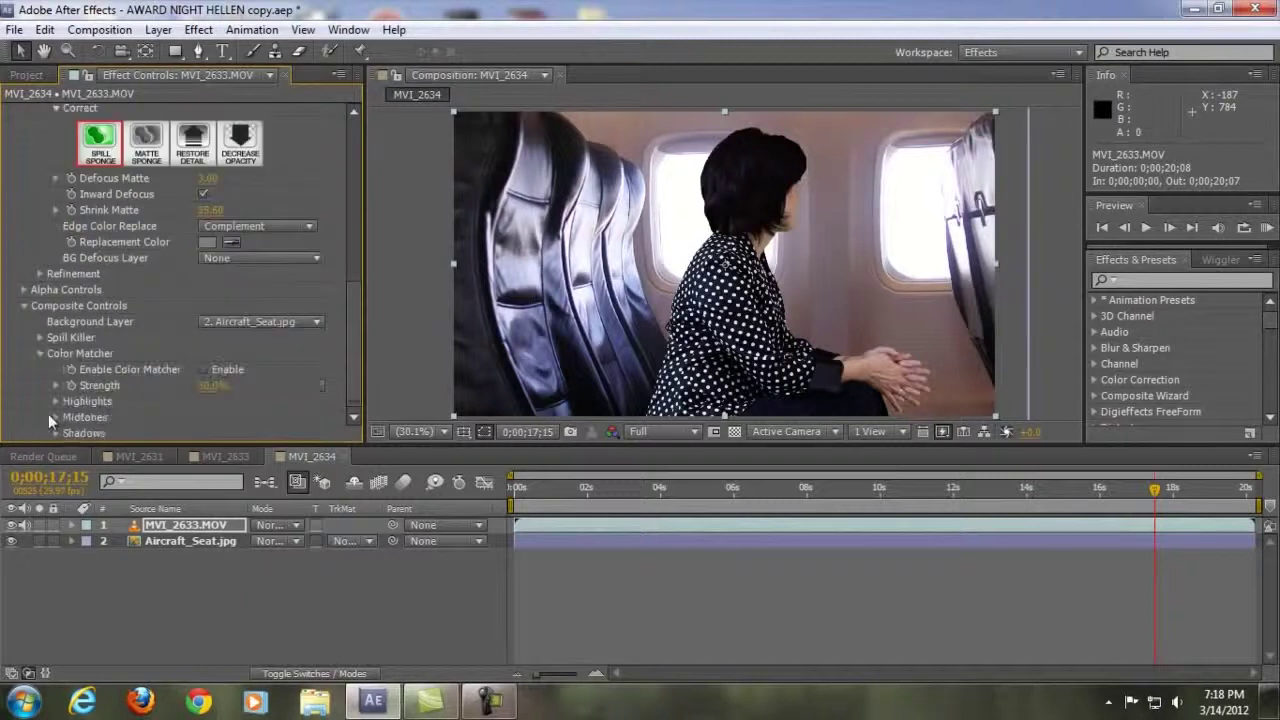
pyautogui.click(793, 490)
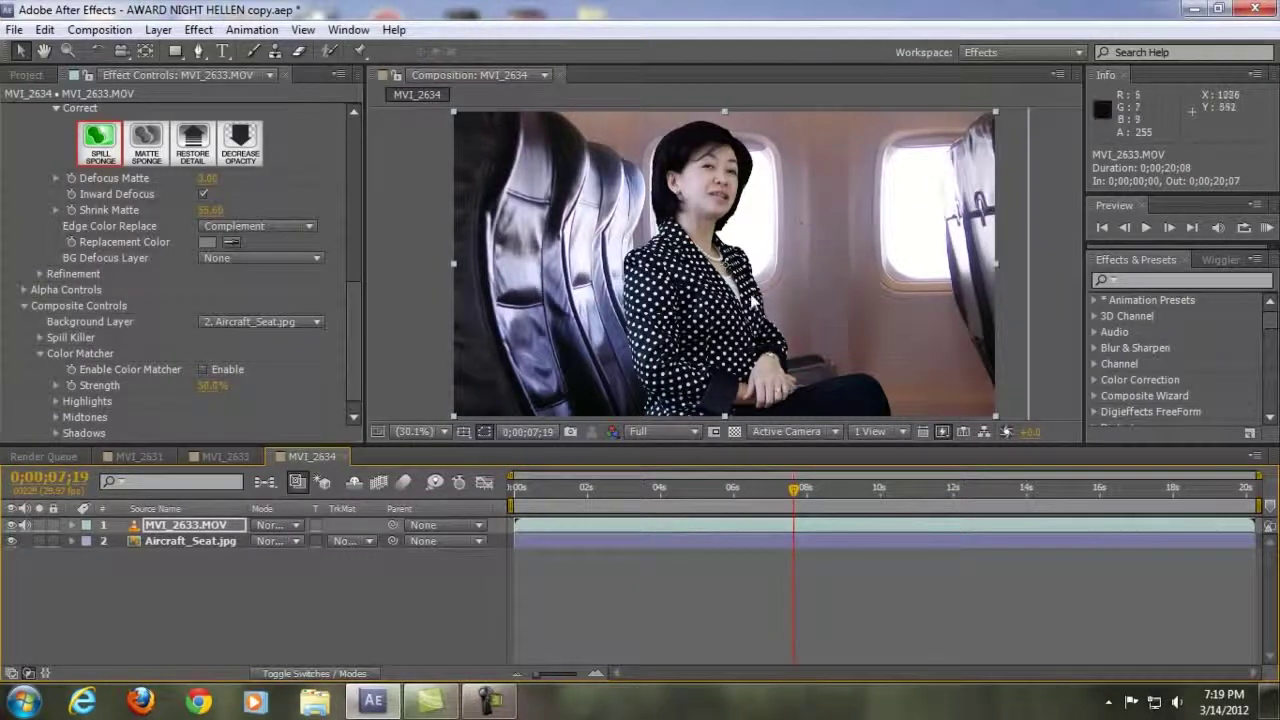
pyautogui.click(674, 528)
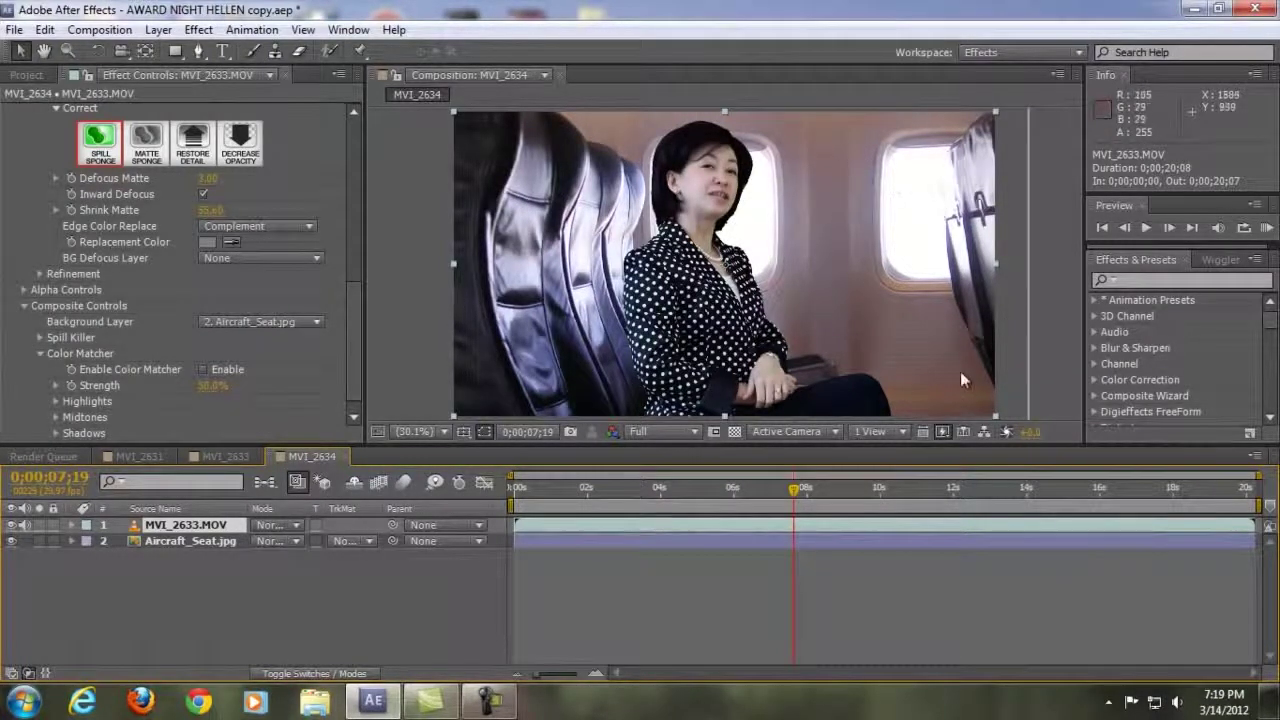
pyautogui.click(203, 369)
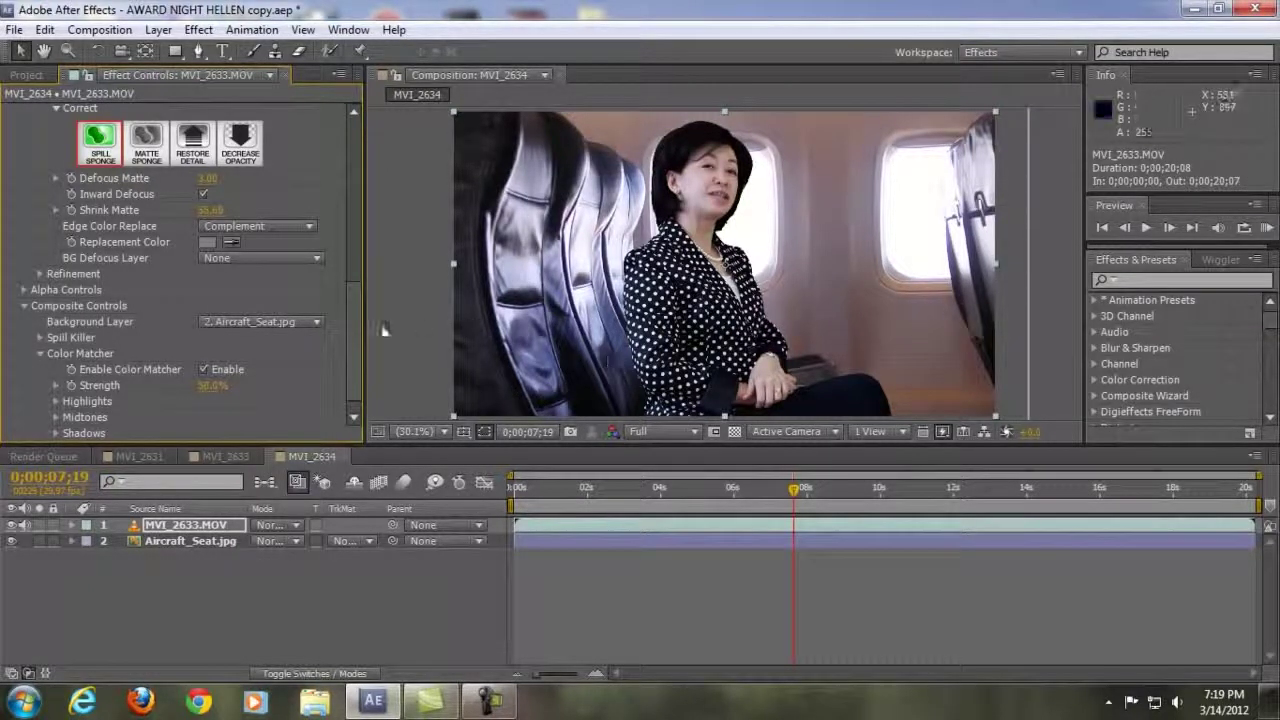
pyautogui.scroll(-1, 358, 354)
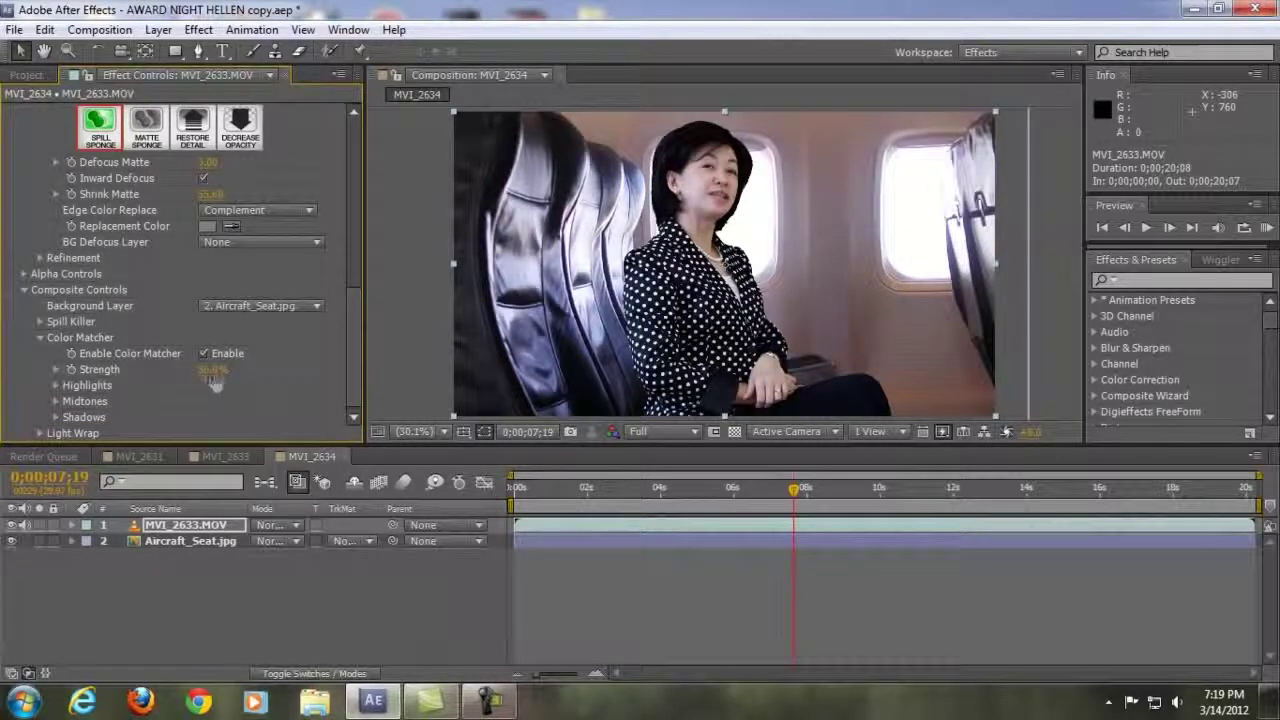
pyautogui.click(41, 339)
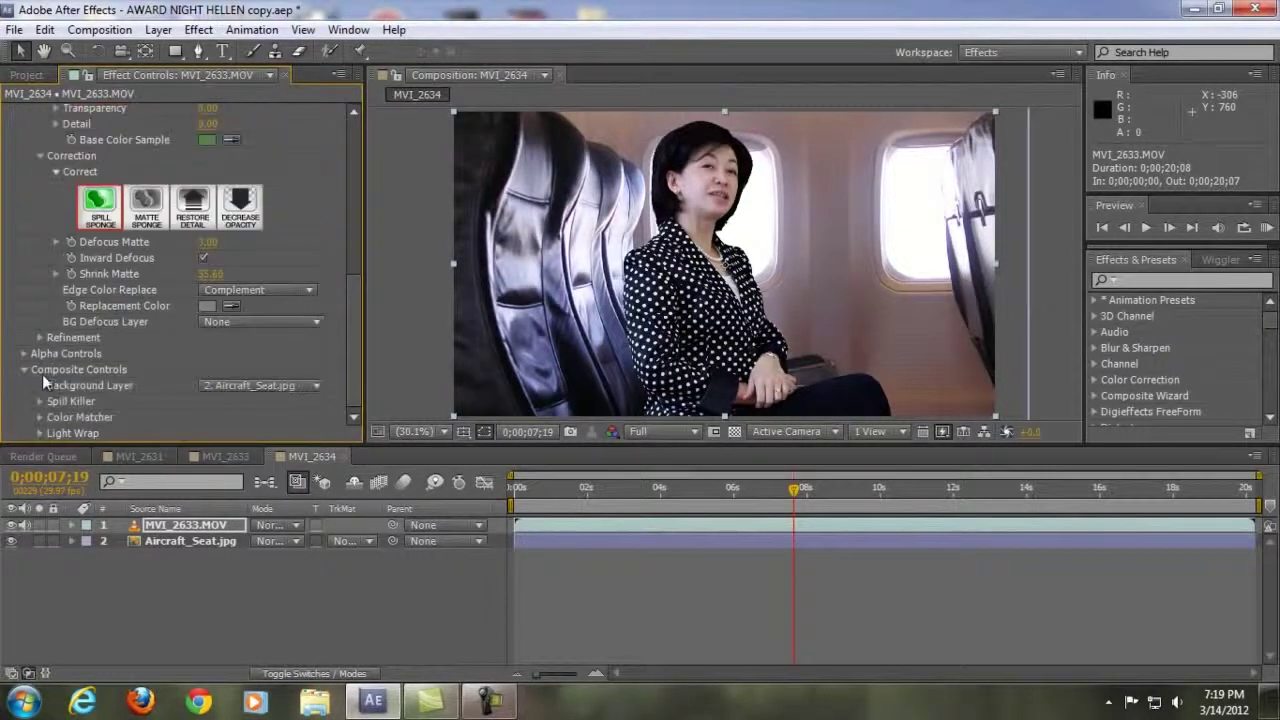
# Enable Primatte's Light Wrap on MVI_2633.MOV and set its Width to 17.0 and Brightness to 1.00.
pyautogui.click(39, 433)
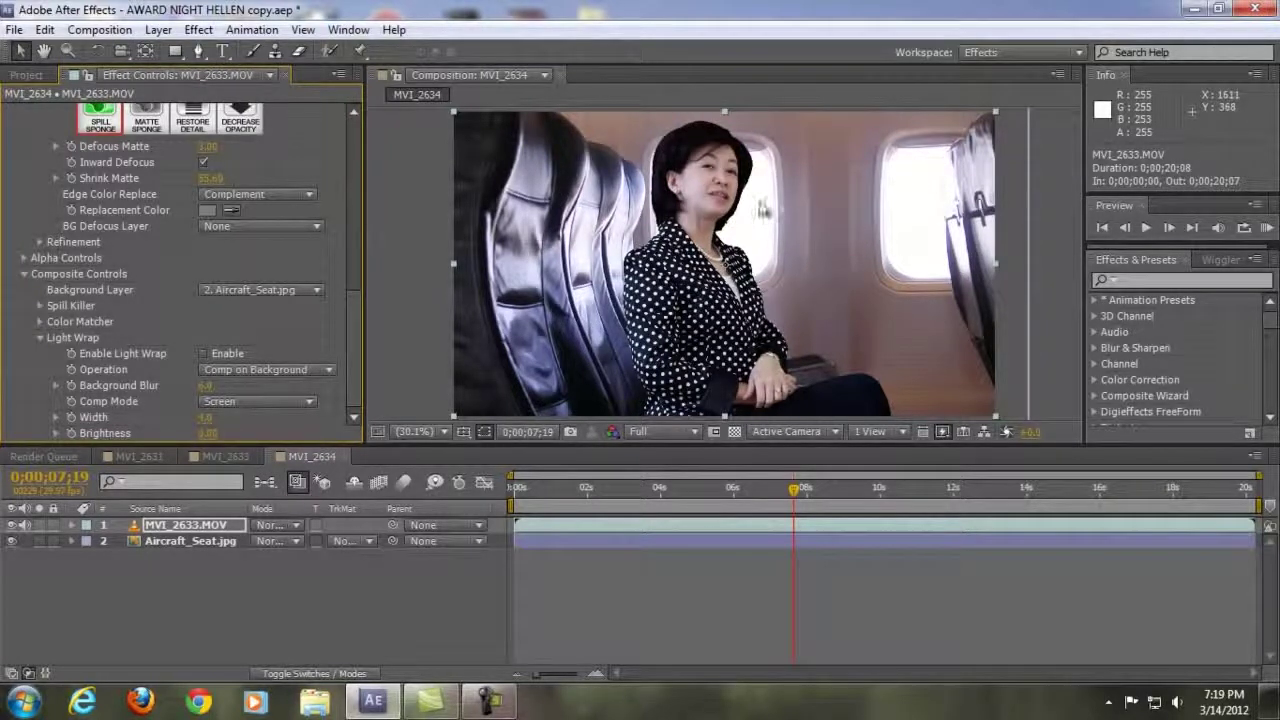
pyautogui.scroll(1, 765, 207)
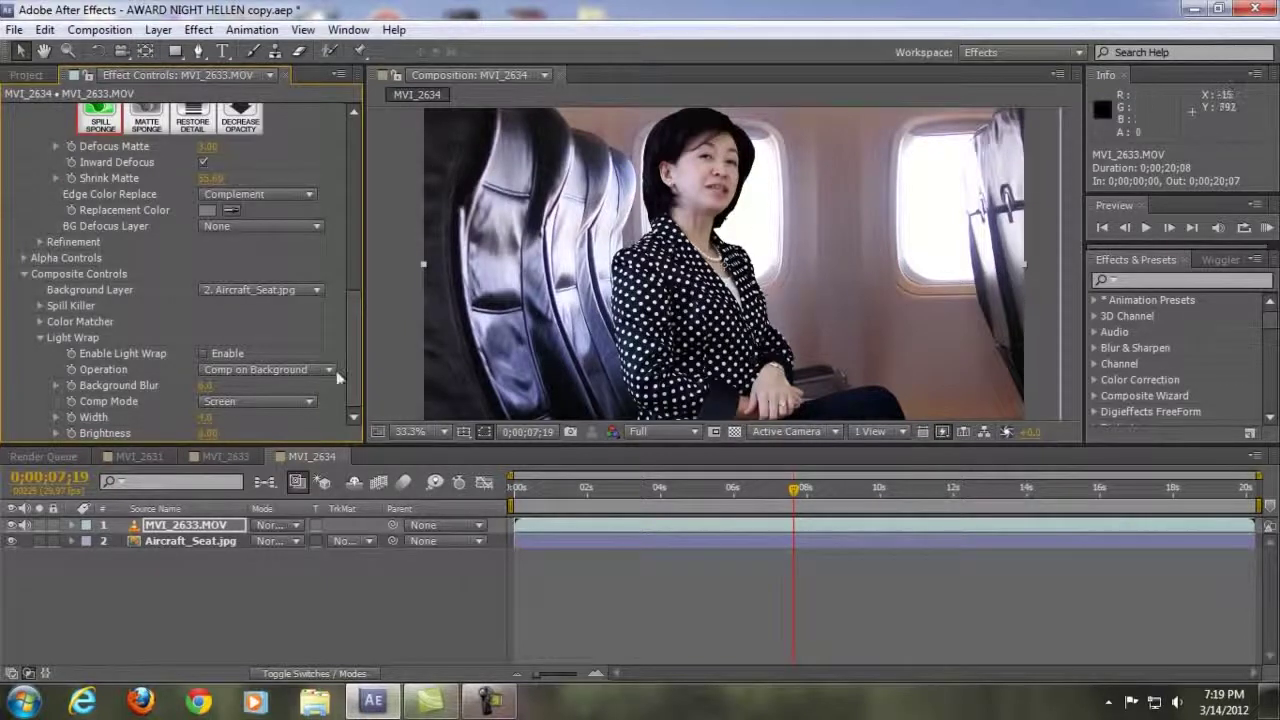
pyautogui.click(203, 354)
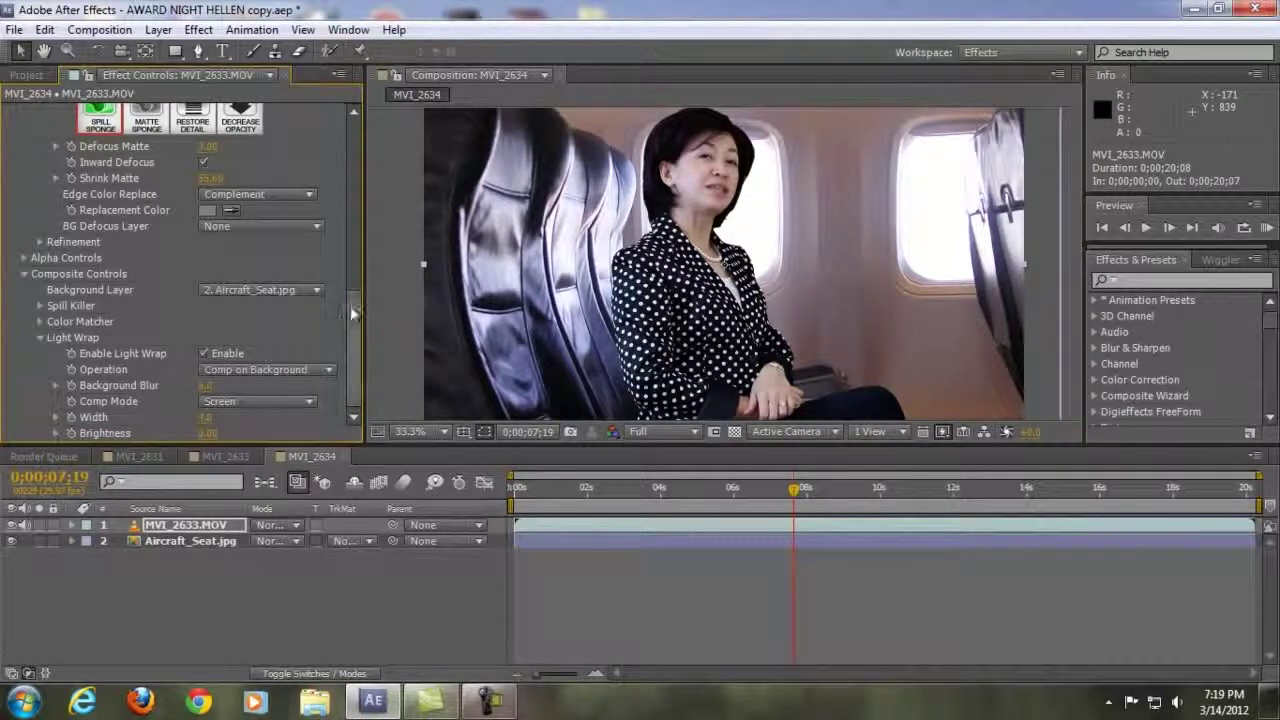
pyautogui.moveTo(247, 419); pyautogui.dragTo(225, 419)
pyautogui.moveTo(224, 419); pyautogui.dragTo(215, 419)
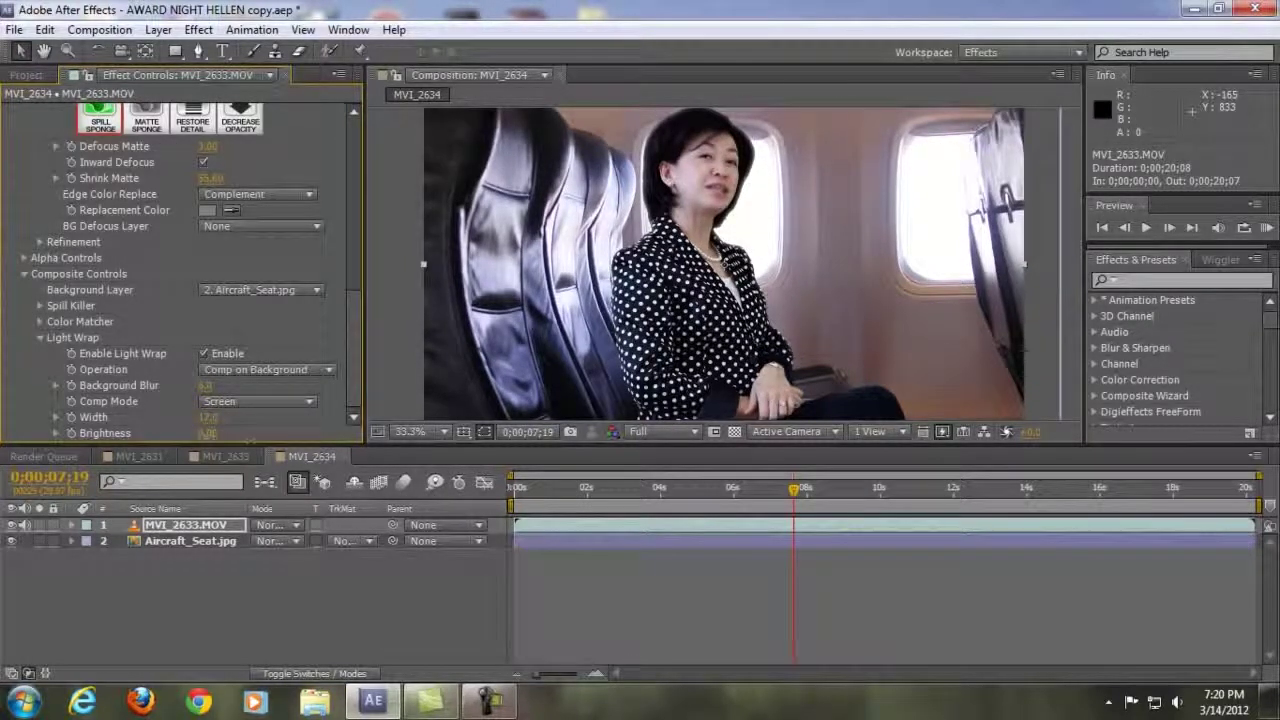
pyautogui.moveTo(208, 435); pyautogui.dragTo(252, 440)
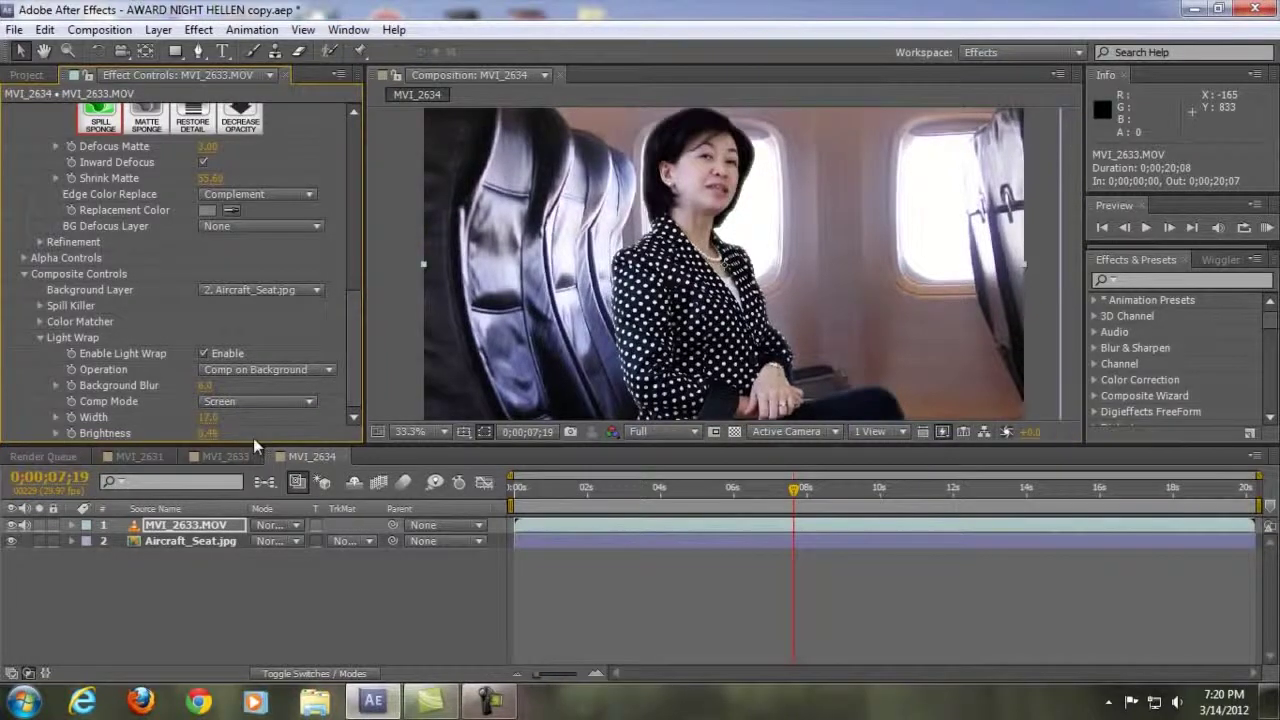
pyautogui.moveTo(207, 437); pyautogui.dragTo(292, 438)
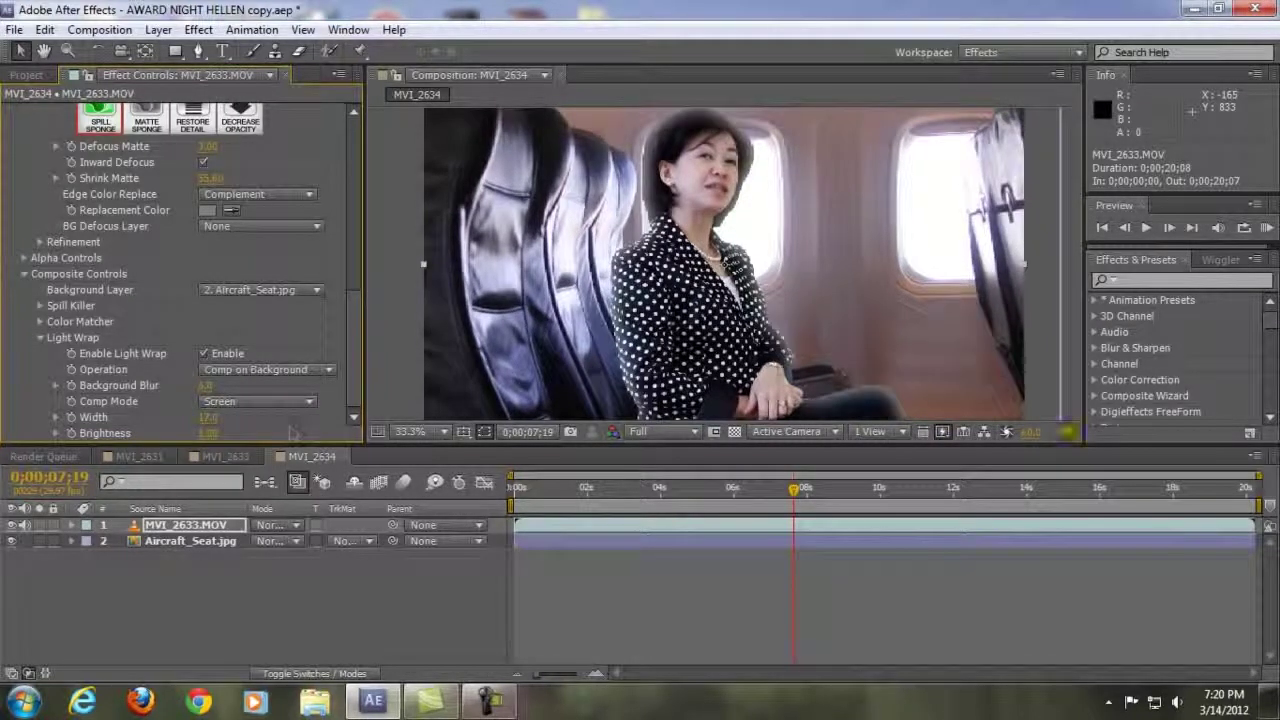
# Examine the light-wrapped edges around the woman's hair, face and jacket up close.
pyautogui.scroll(4, 687, 190)
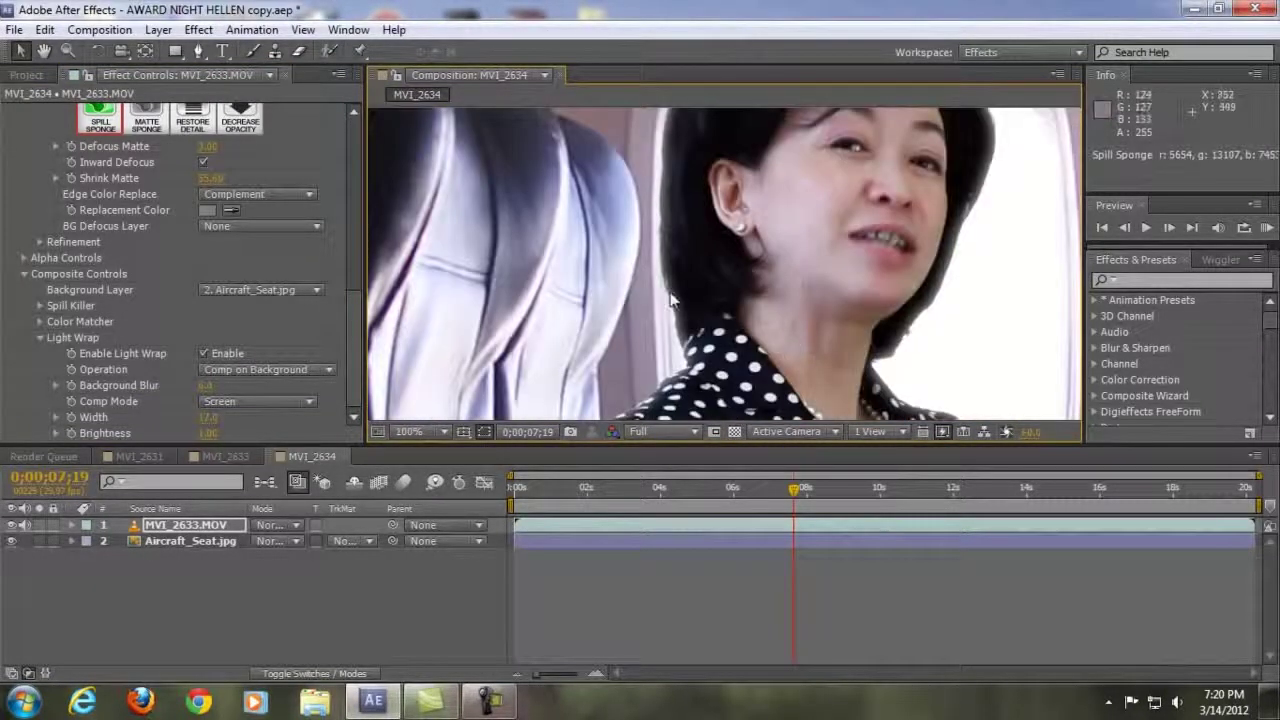
pyautogui.scroll(-1, 879, 356)
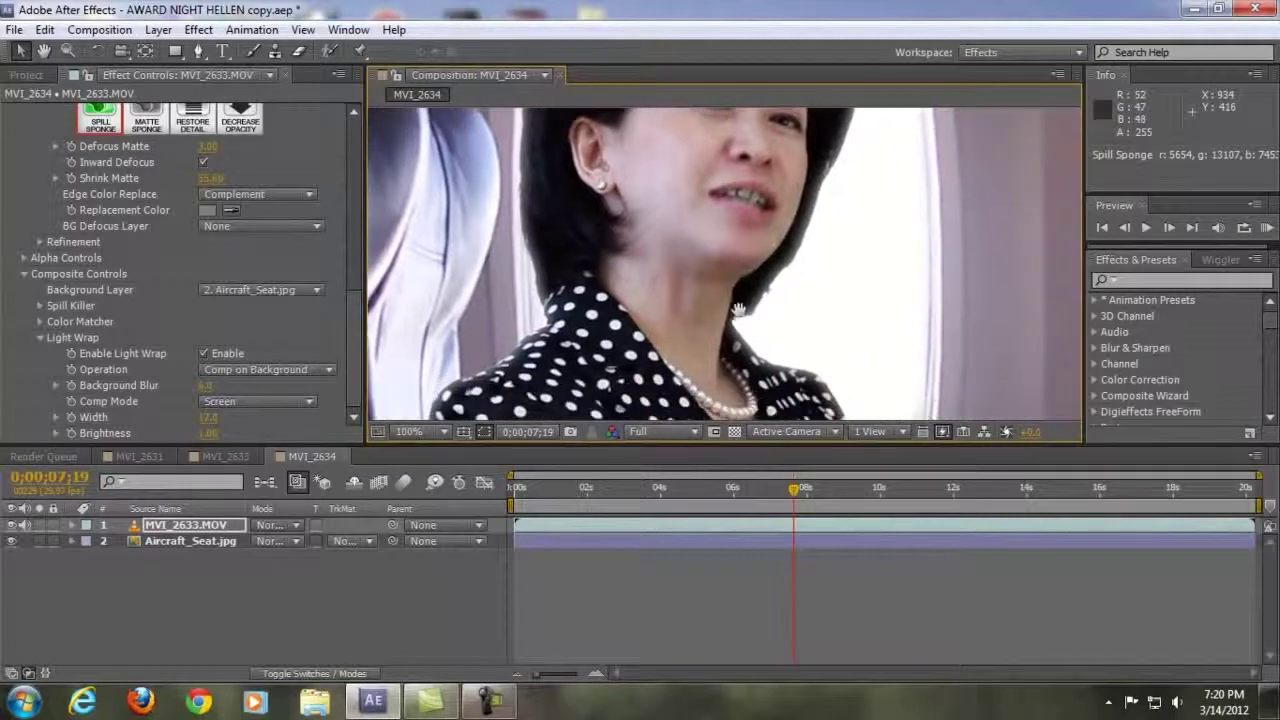
pyautogui.scroll(-4, 801, 376)
pyautogui.scroll(6, 801, 372)
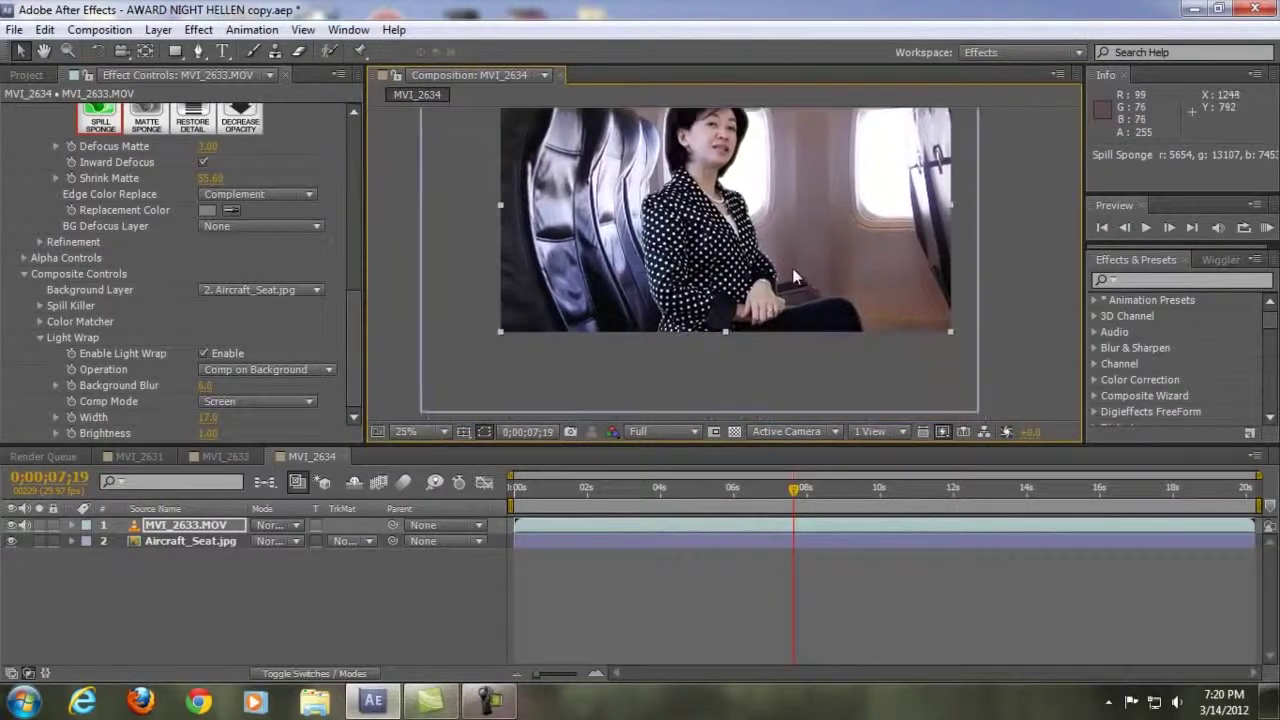
pyautogui.moveTo(812, 272); pyautogui.dragTo(800, 365)
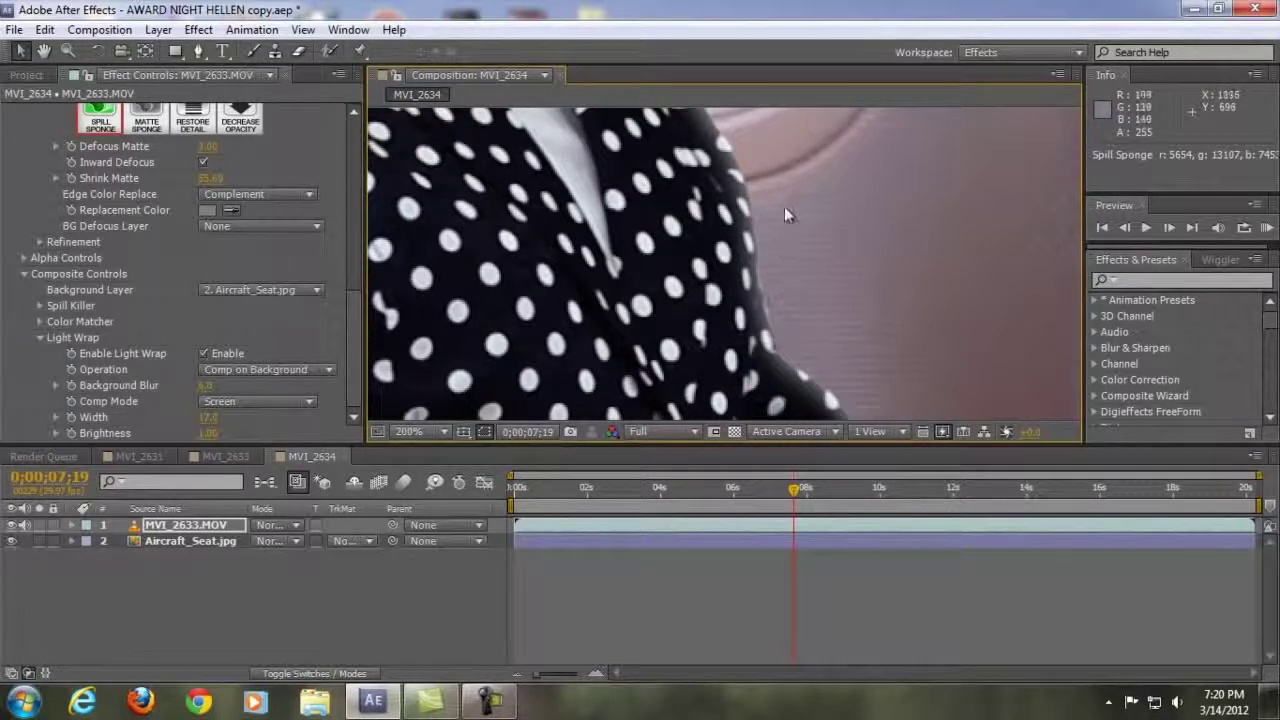
pyautogui.scroll(-6, 790, 285)
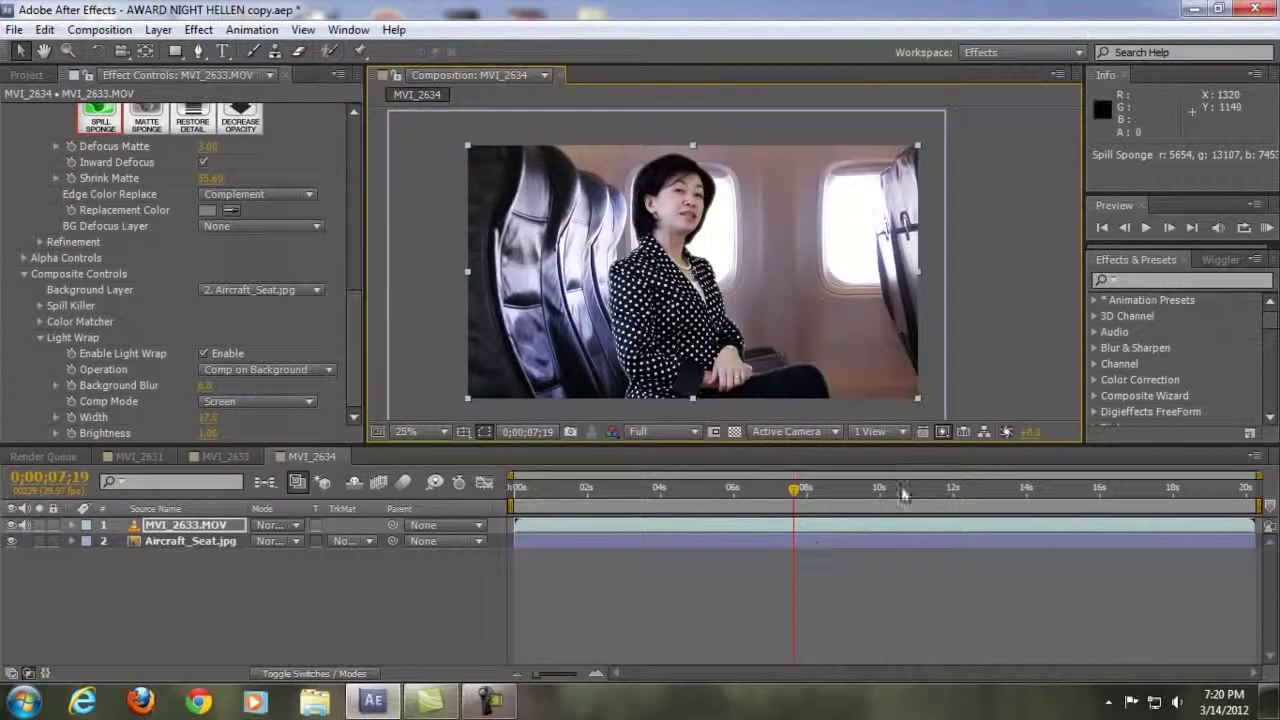
# Go to 0;00;10;12 and fit the composition in the viewer up to 100%.
pyautogui.click(897, 488)
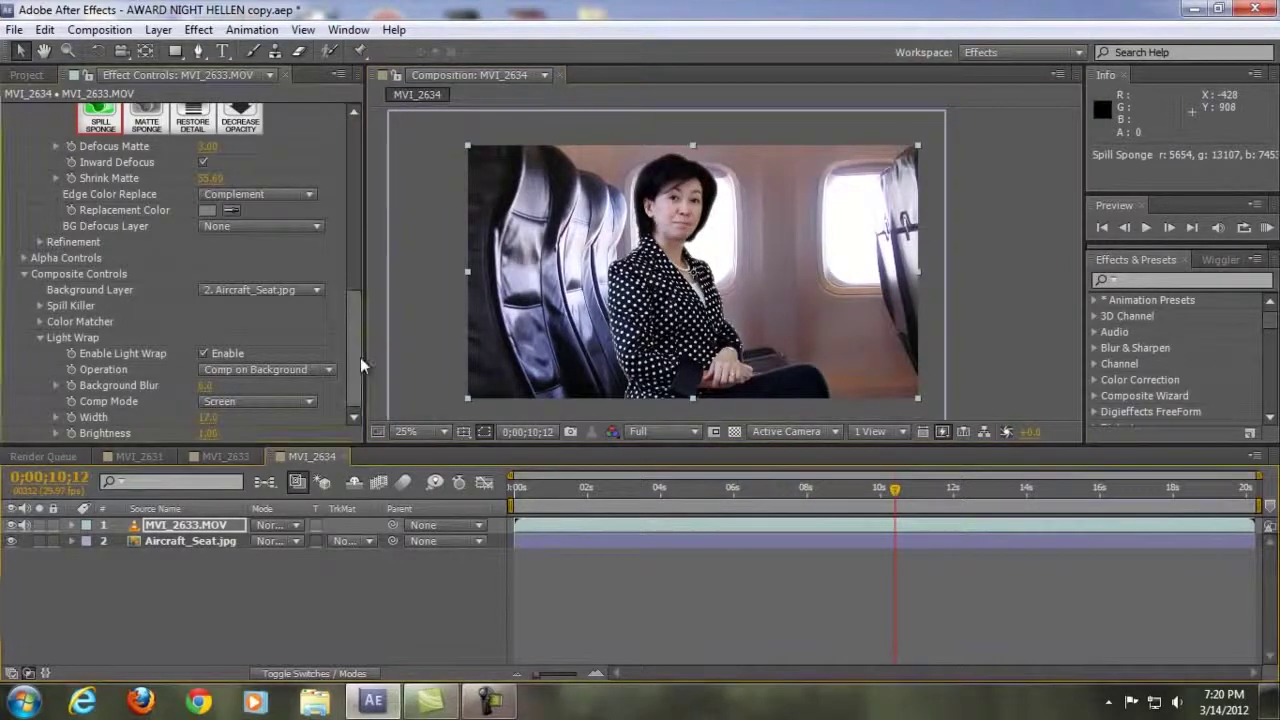
pyautogui.moveTo(360, 357); pyautogui.dragTo(342, 167)
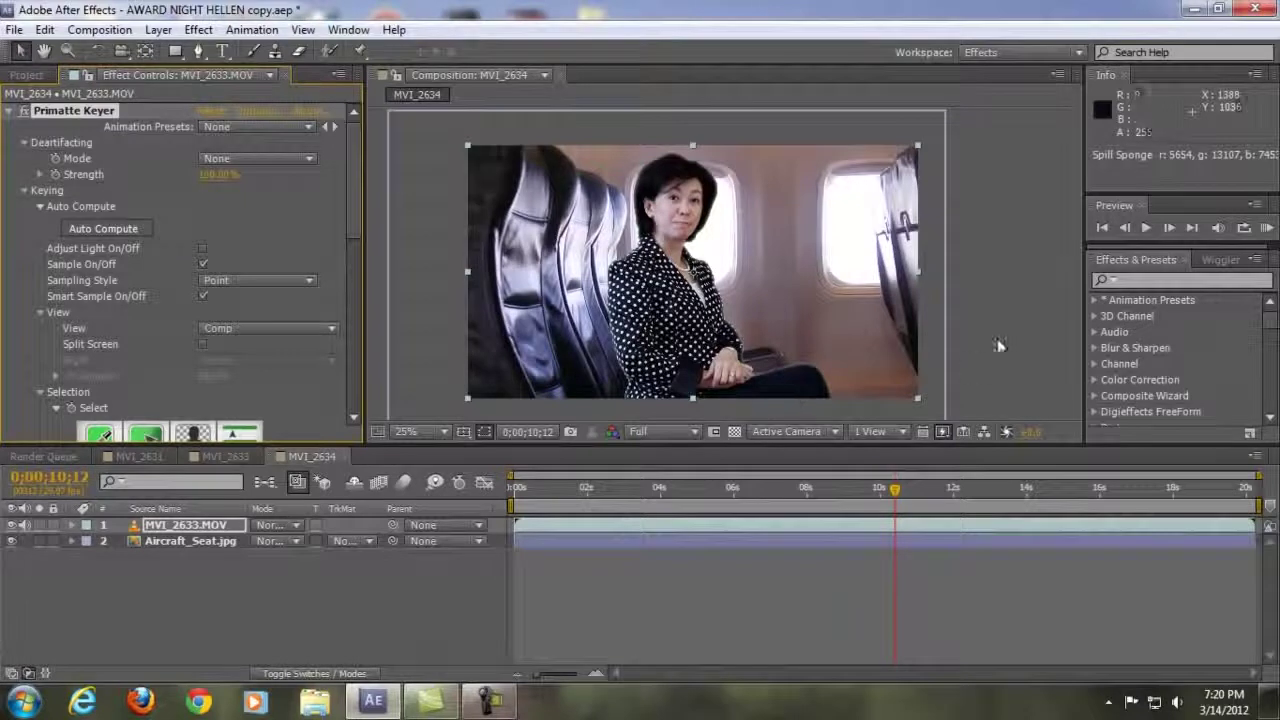
pyautogui.click(436, 430)
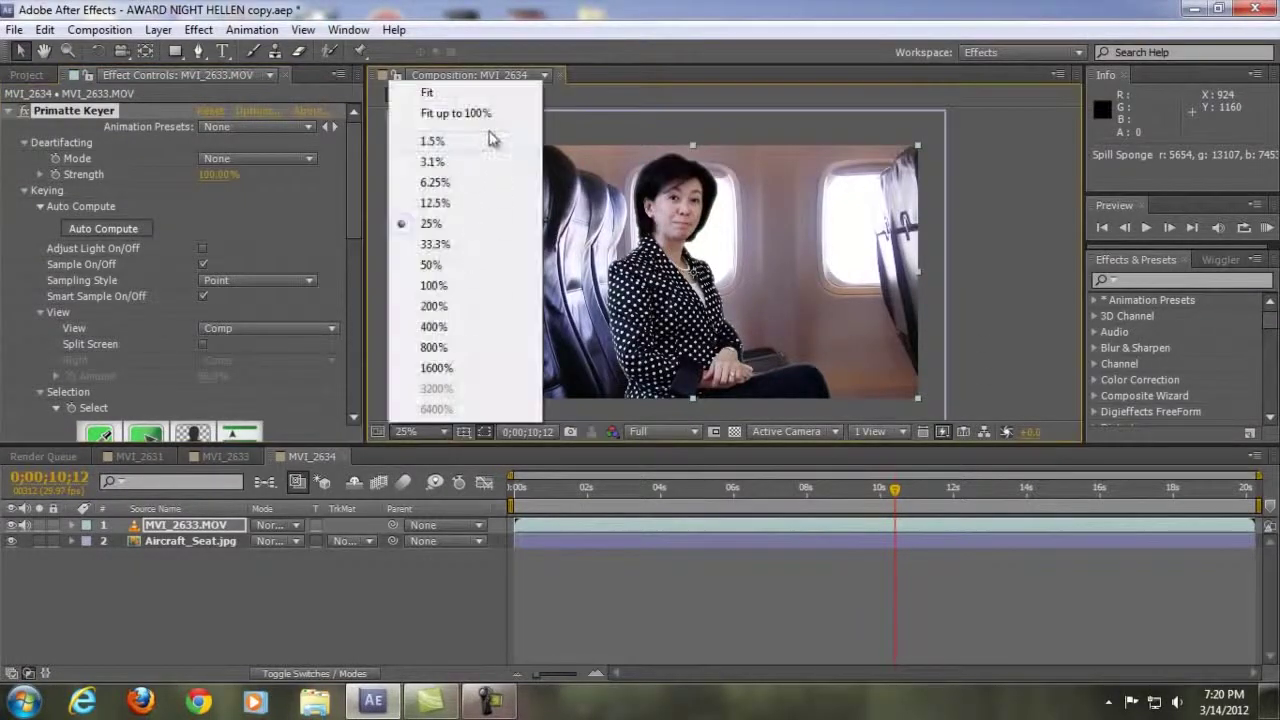
pyautogui.click(488, 116)
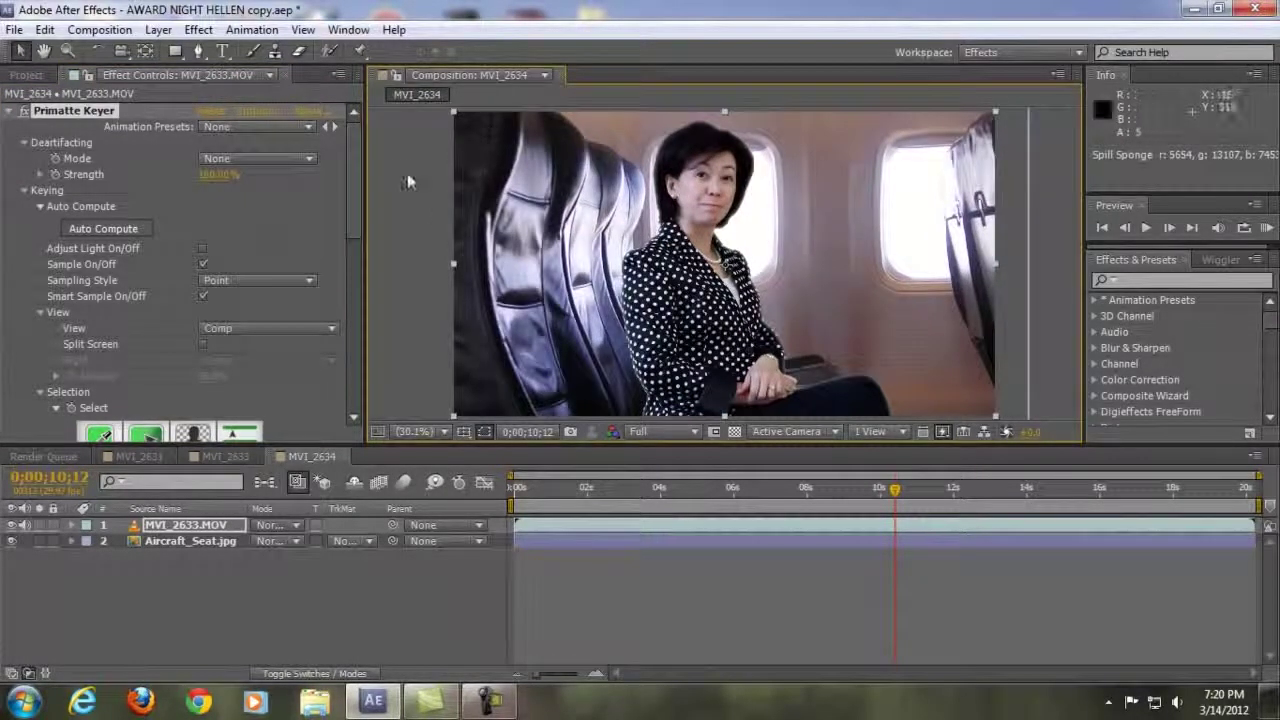
pyautogui.click(200, 30)
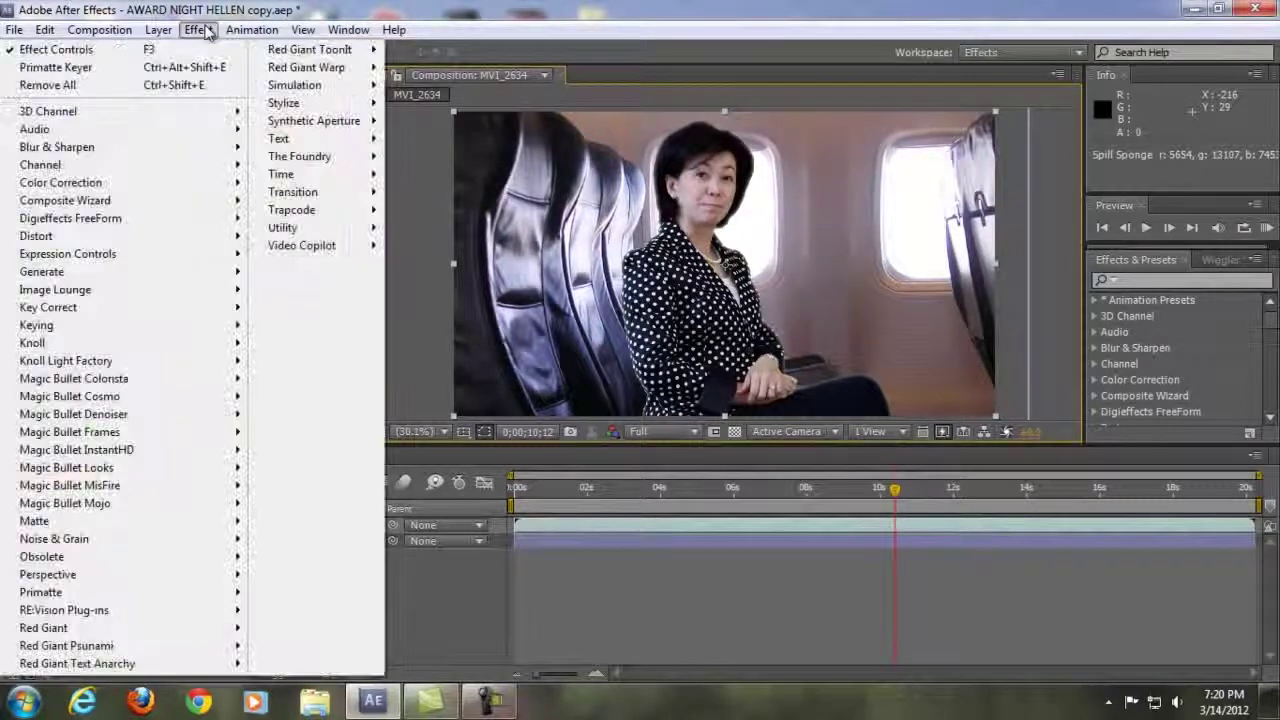
pyautogui.moveTo(182, 330)
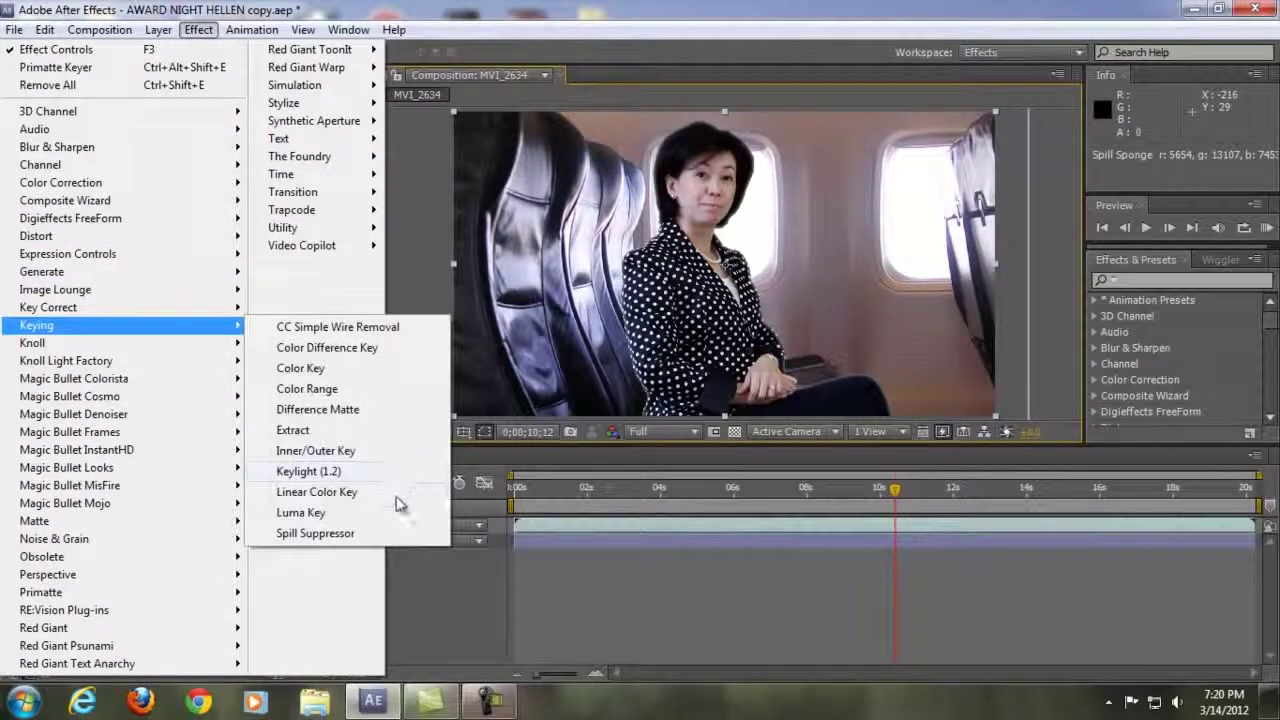
# Go to 0;00;10;18 in MVI_2634 and compare the keyed shot with the MVI_2633 composition.
pyautogui.click(902, 490)
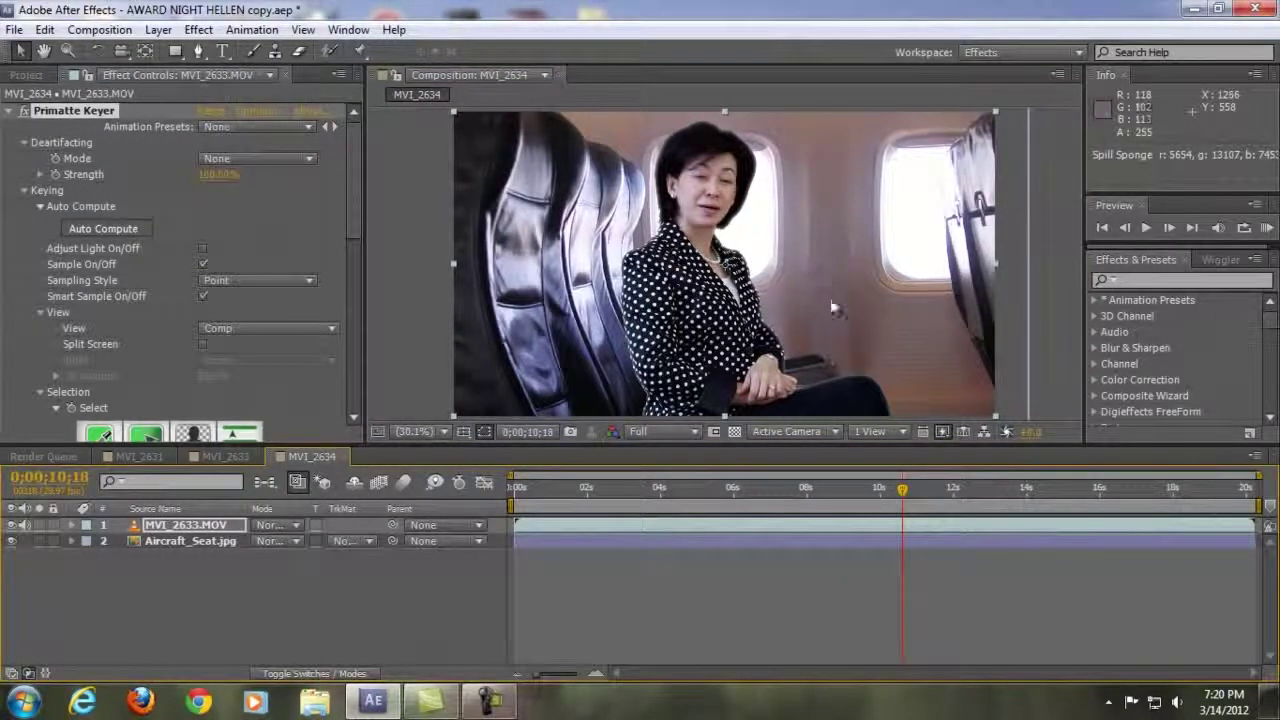
pyautogui.click(233, 456)
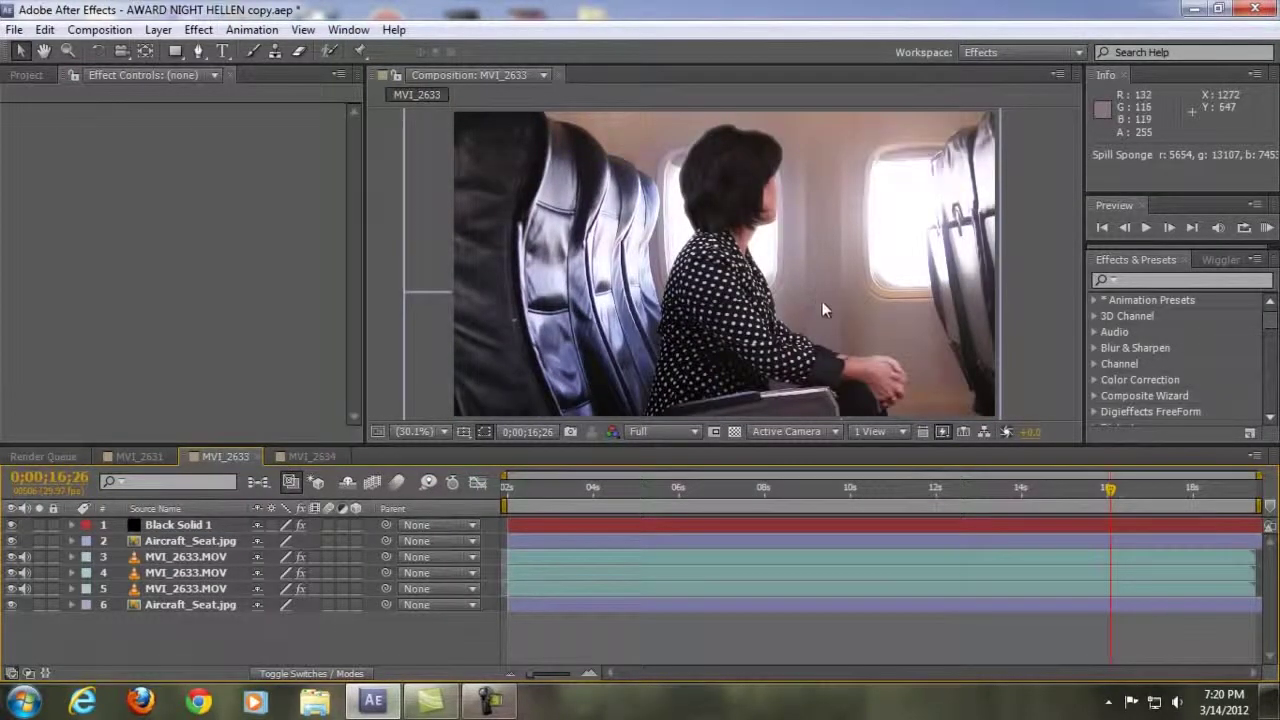
pyautogui.click(305, 457)
pyautogui.click(226, 456)
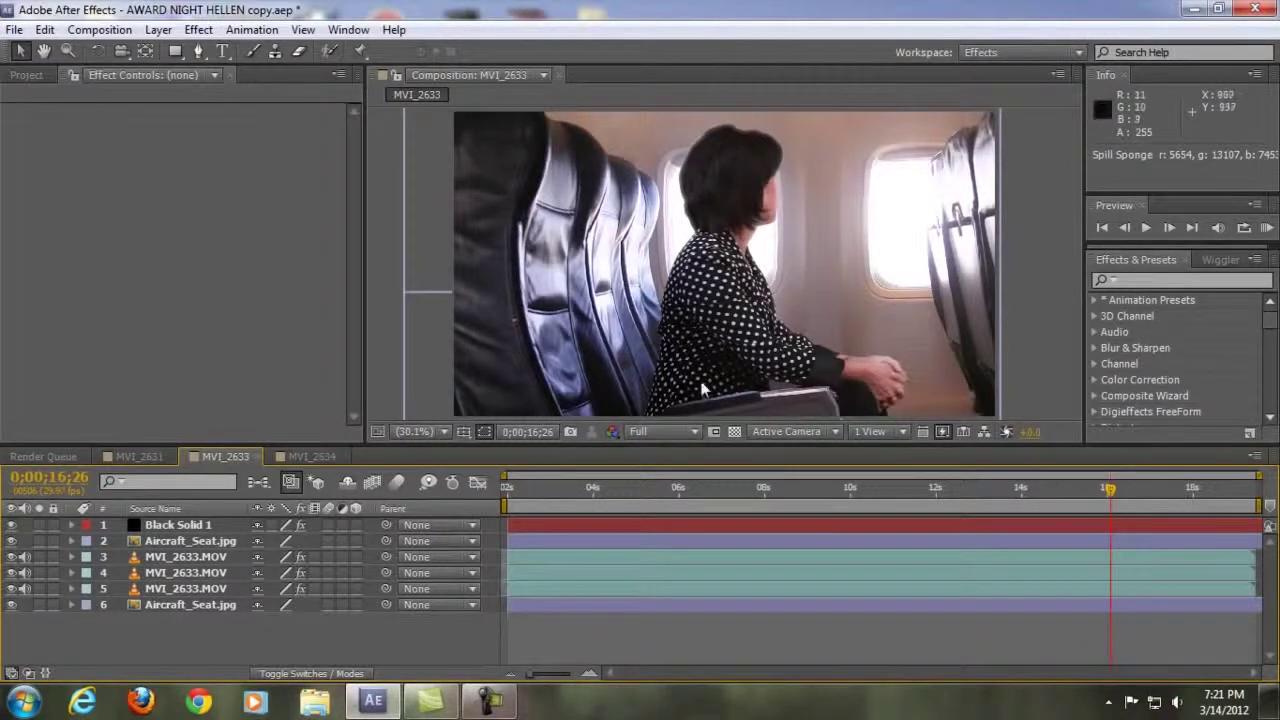
# Toggle the visibility of the upper two MVI_2633.MOV layers in MVI_2633 and inspect the mask on each.
pyautogui.click(12, 573)
pyautogui.click(12, 557)
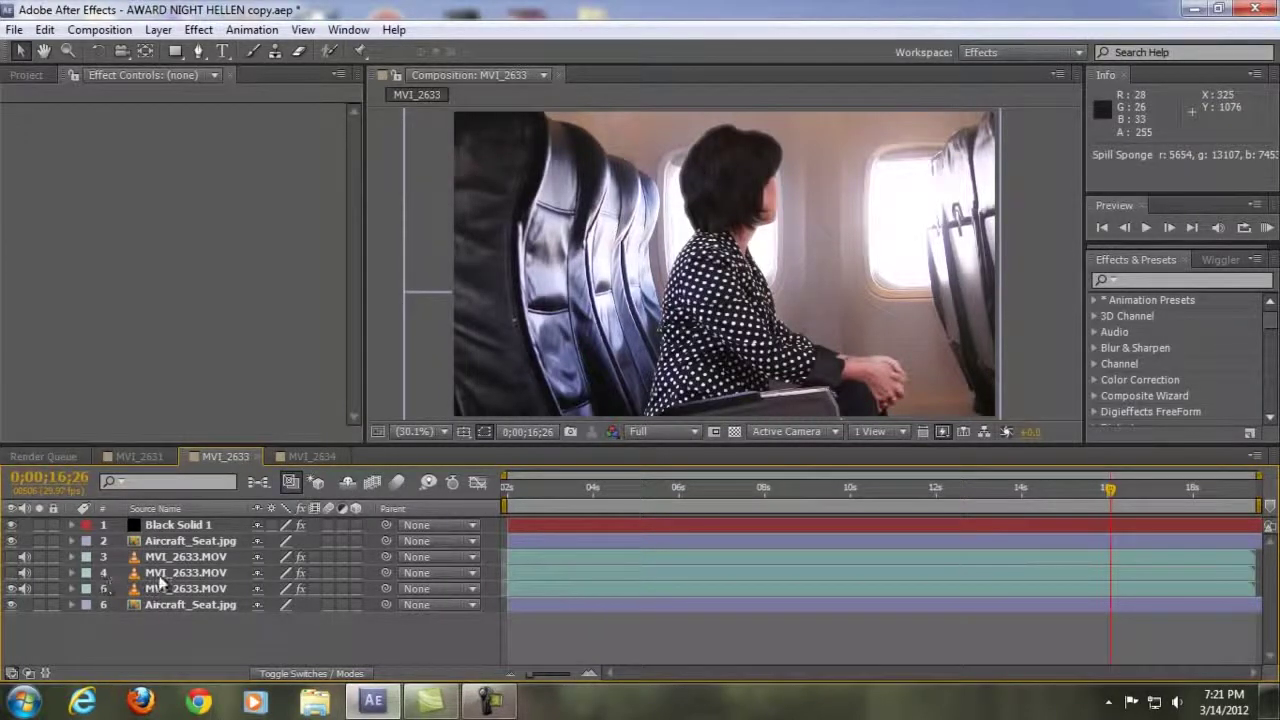
pyautogui.click(12, 573)
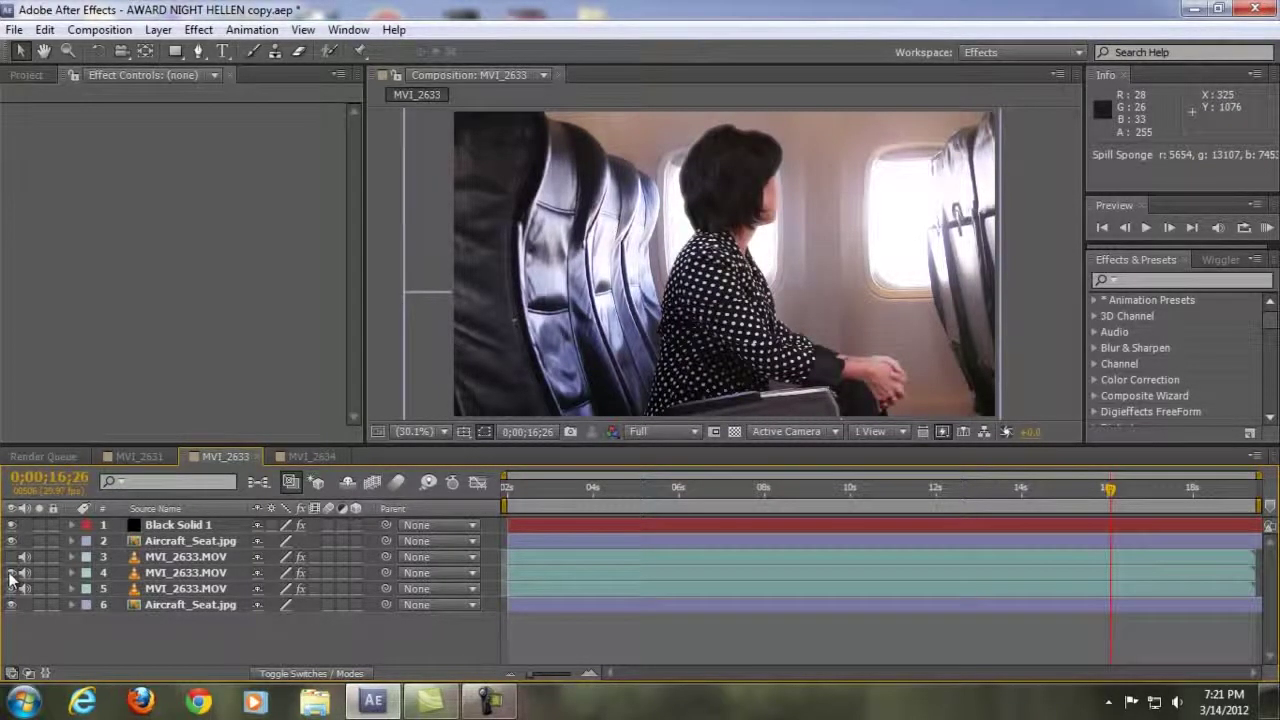
pyautogui.click(180, 573)
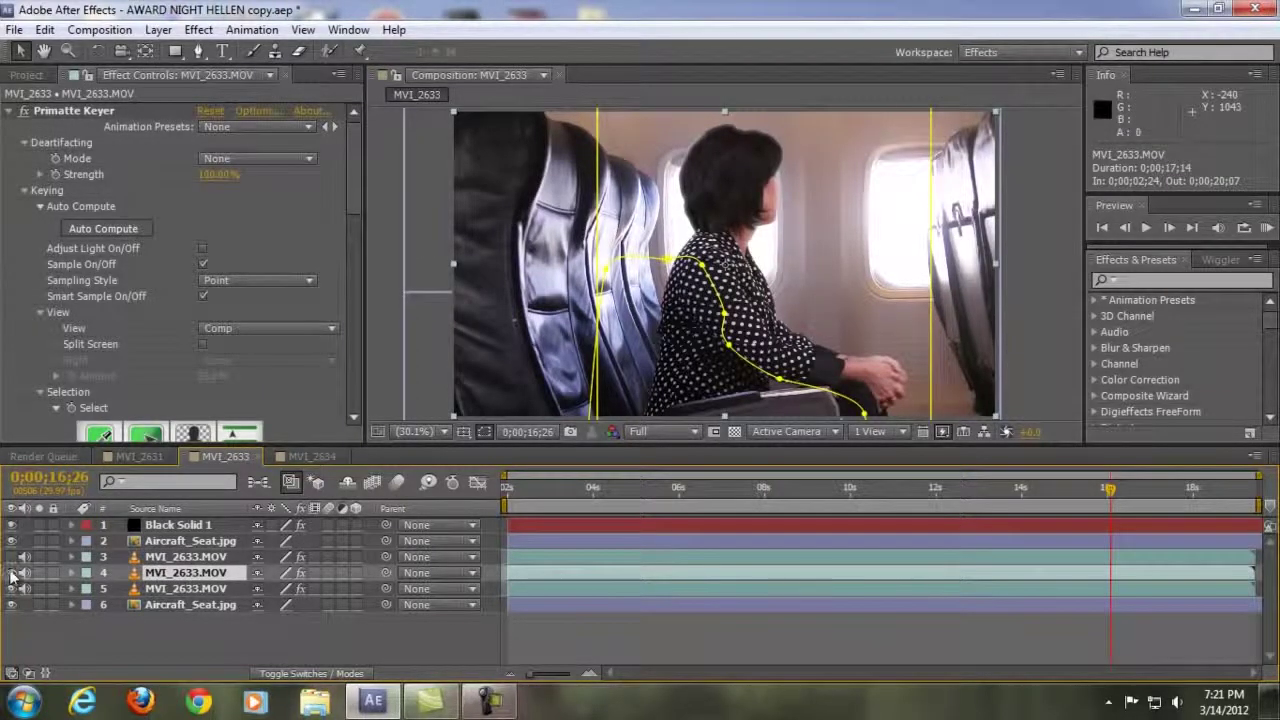
pyautogui.click(162, 557)
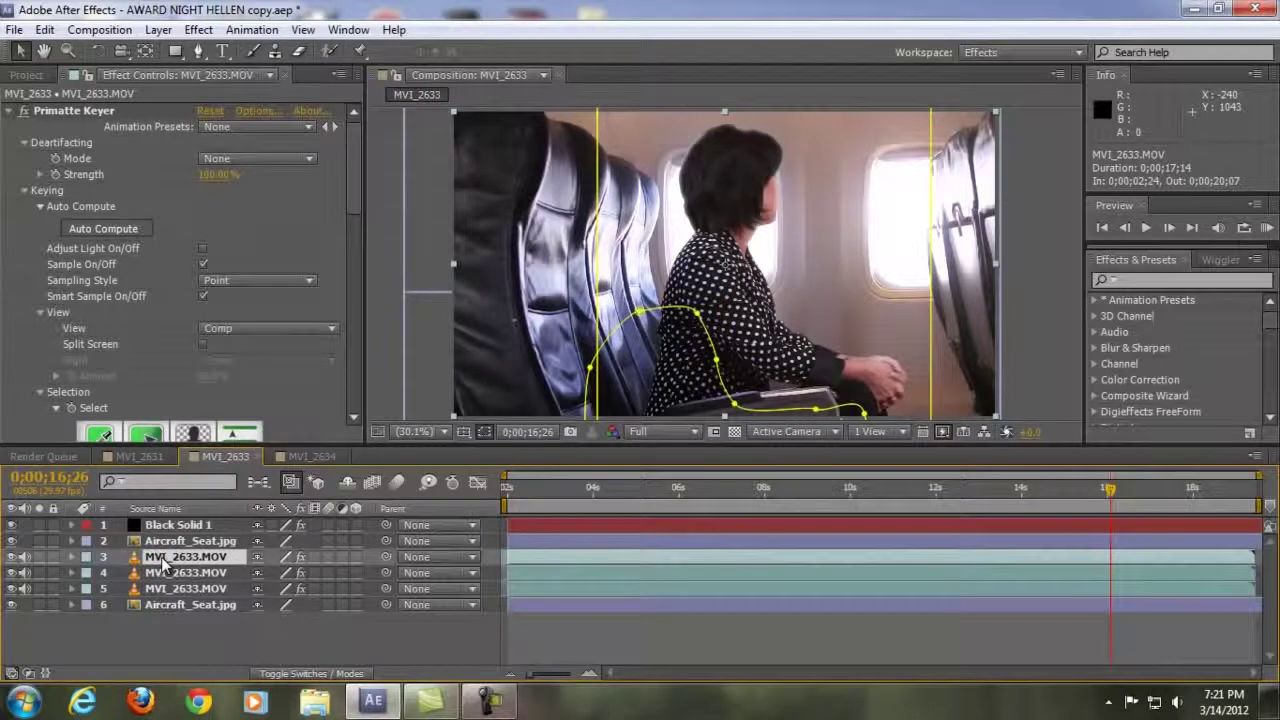
pyautogui.click(1017, 342)
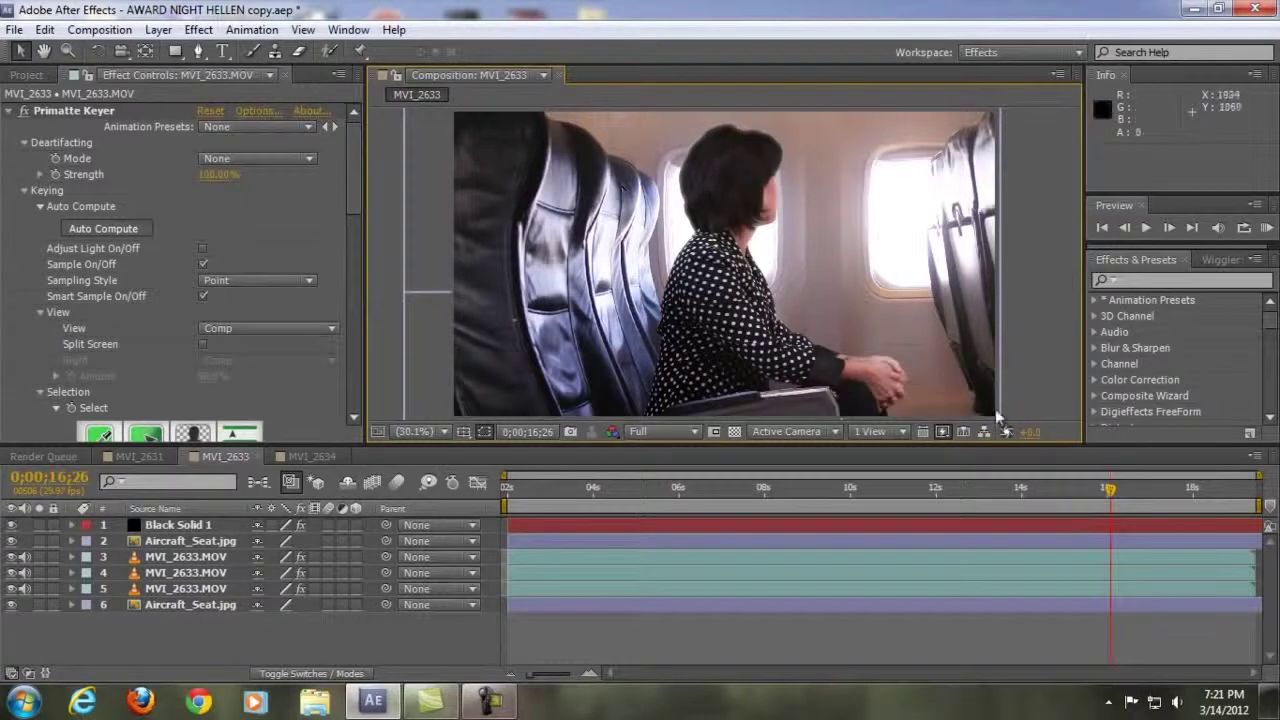
# Compare the shot with and without Black Solid 1's Optical Flares, and scrub the composite from 0;00;12;24 to 0;00;16;21.
pyautogui.click(12, 525)
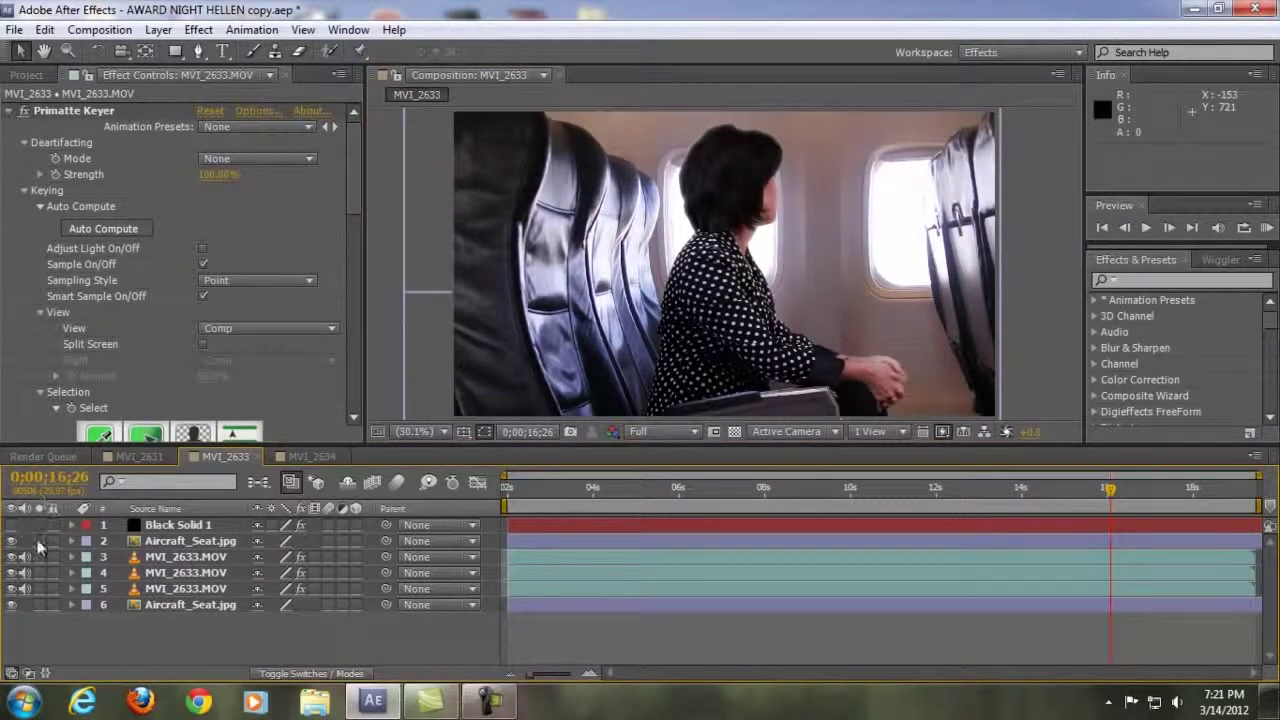
pyautogui.click(12, 525)
pyautogui.click(207, 527)
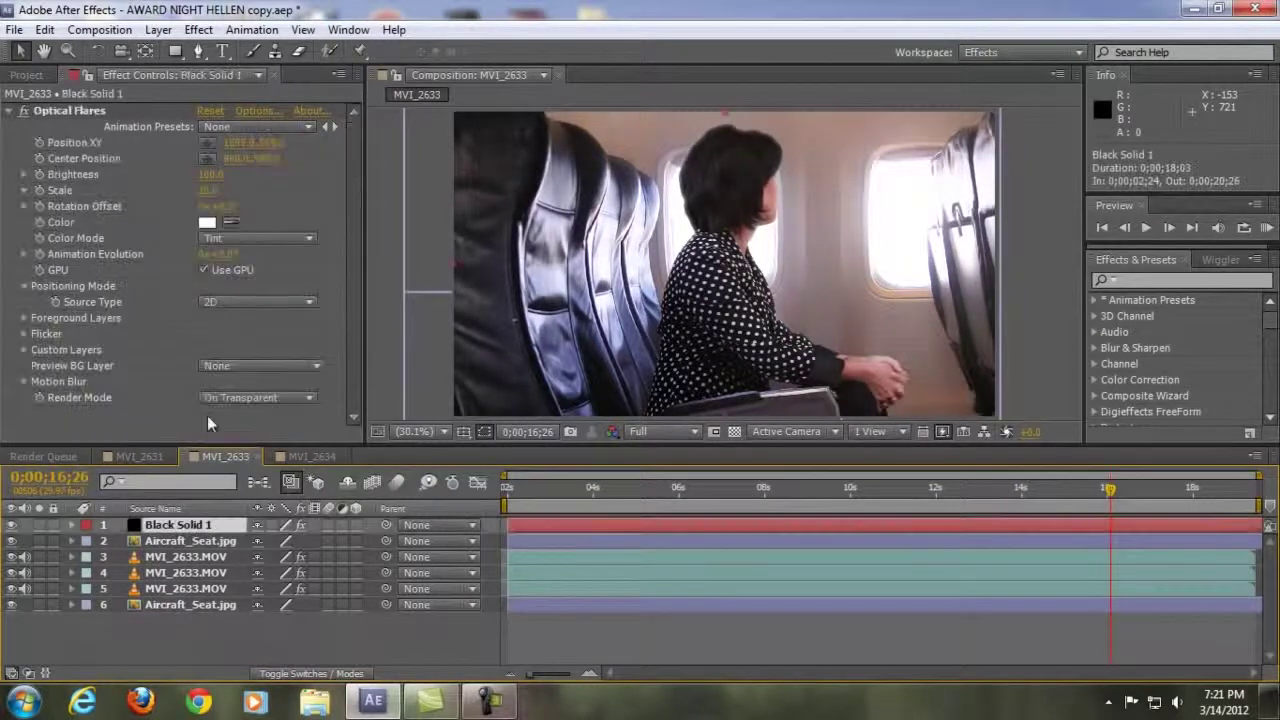
pyautogui.click(12, 525)
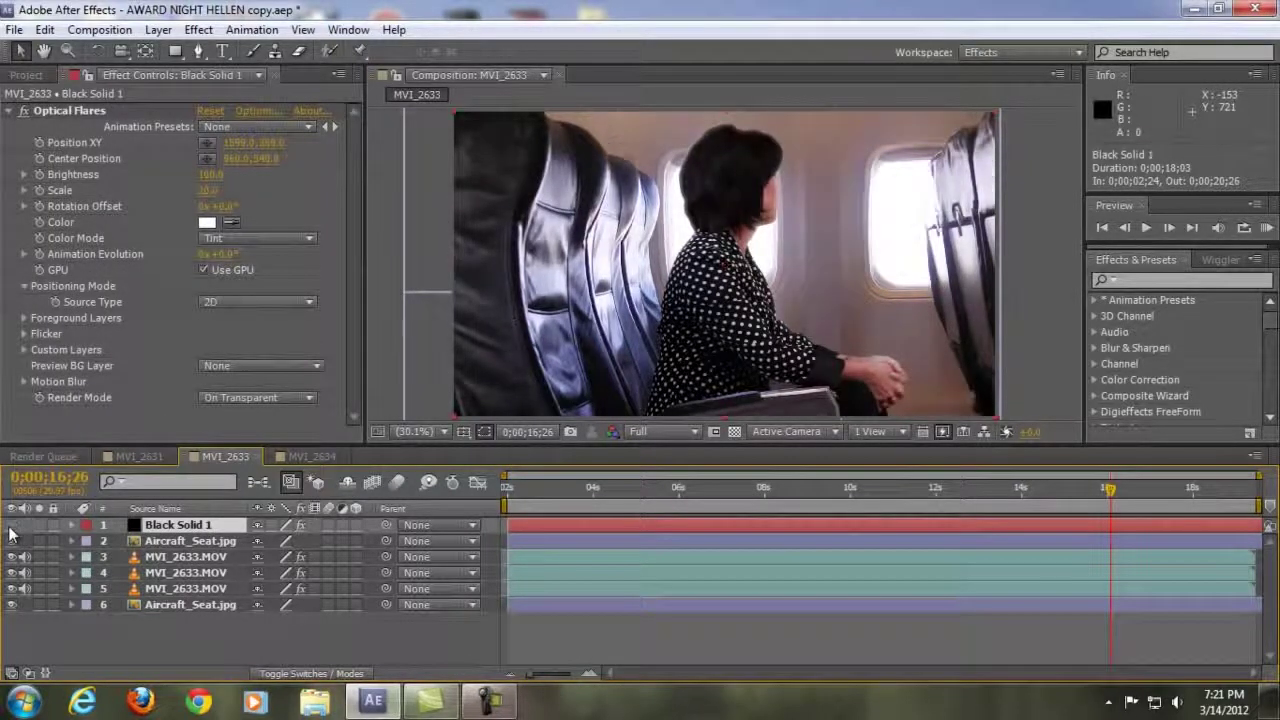
pyautogui.click(12, 525)
pyautogui.click(780, 210)
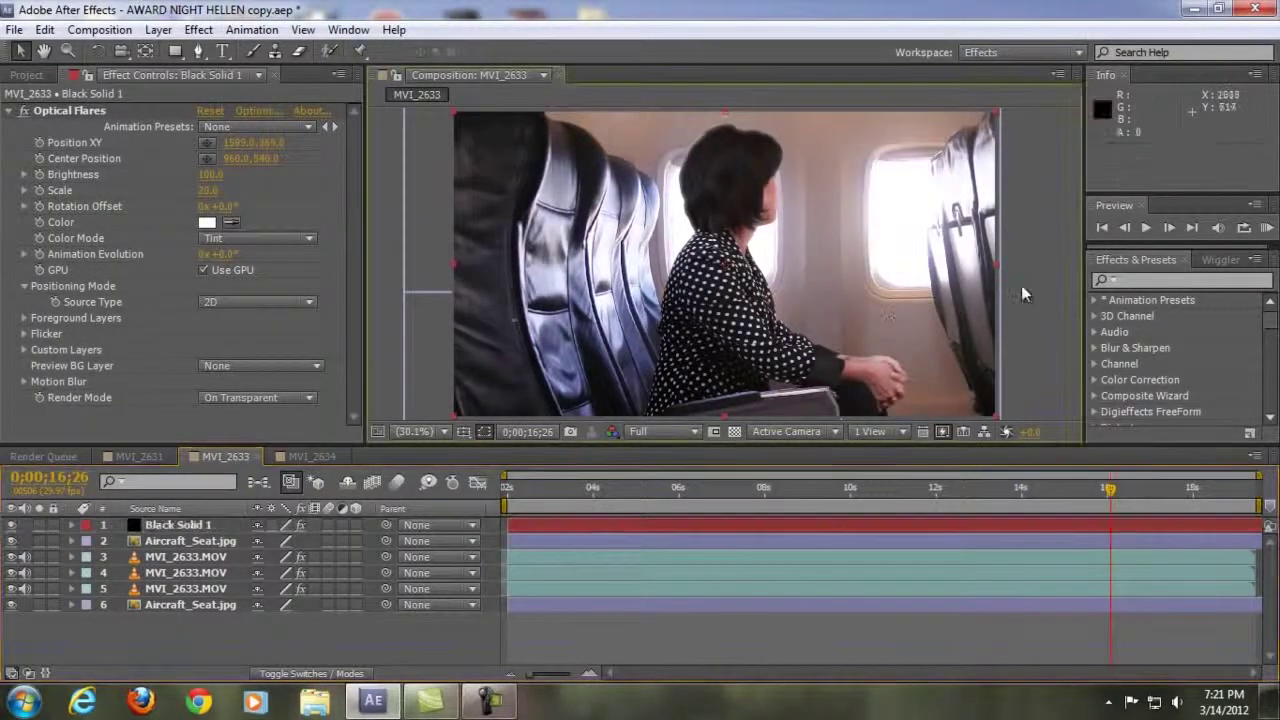
pyautogui.click(936, 489)
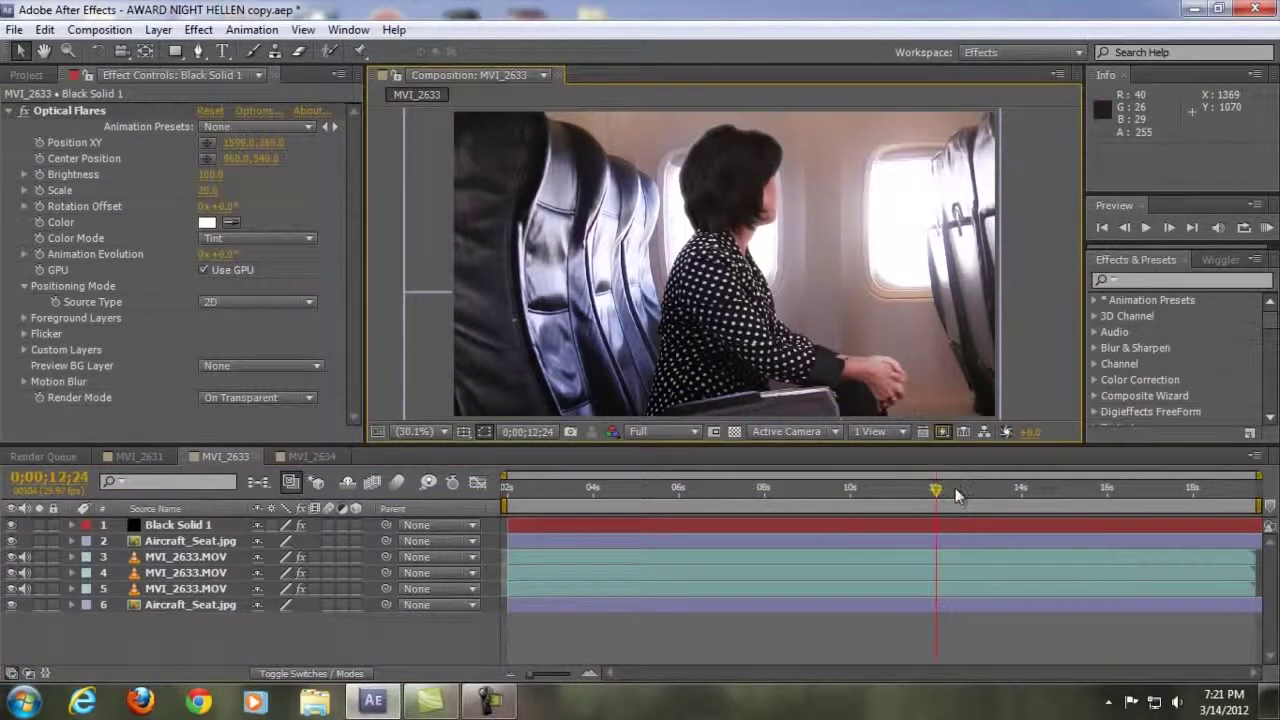
pyautogui.moveTo(957, 494); pyautogui.dragTo(1126, 496)
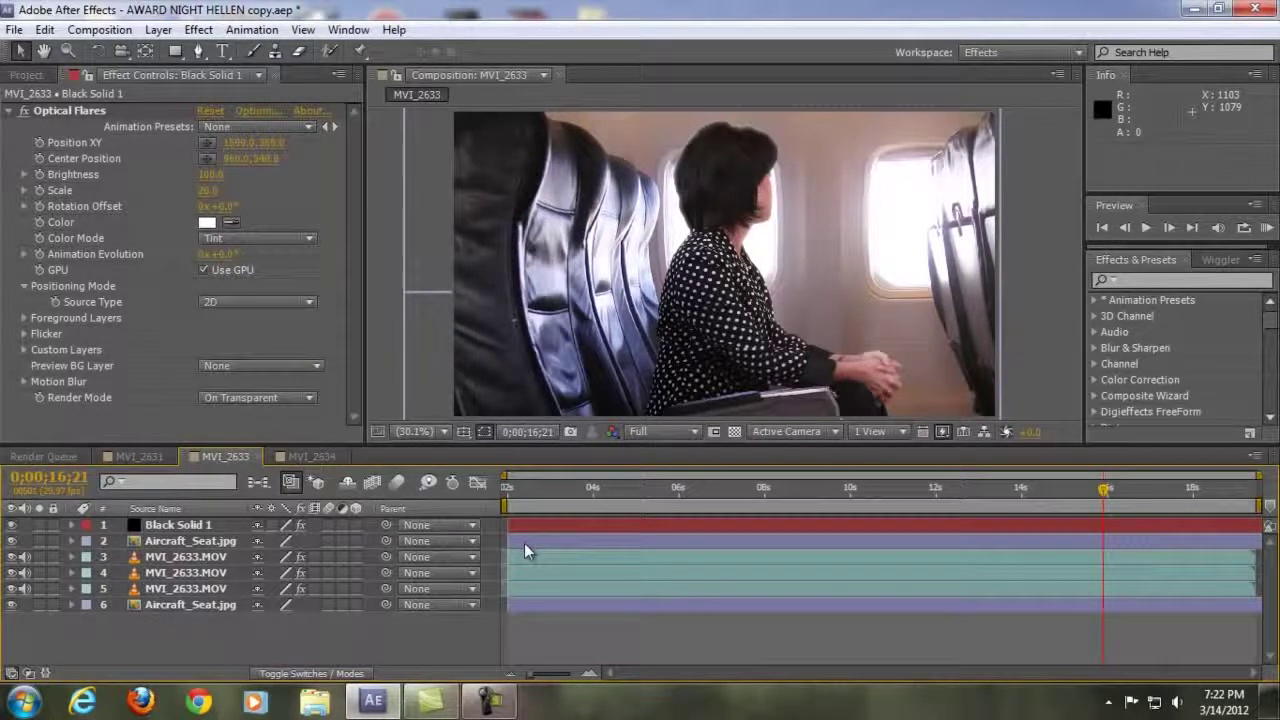
pyautogui.moveTo(510, 703)
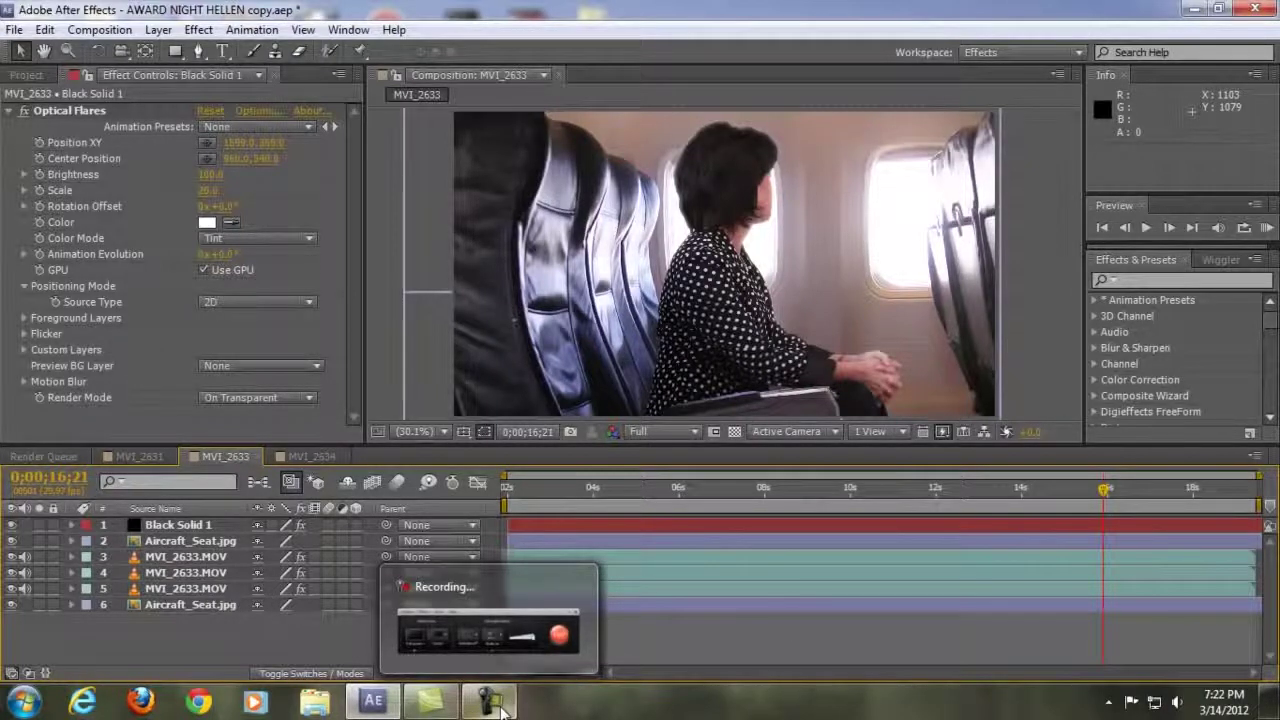
pyautogui.click(500, 705)
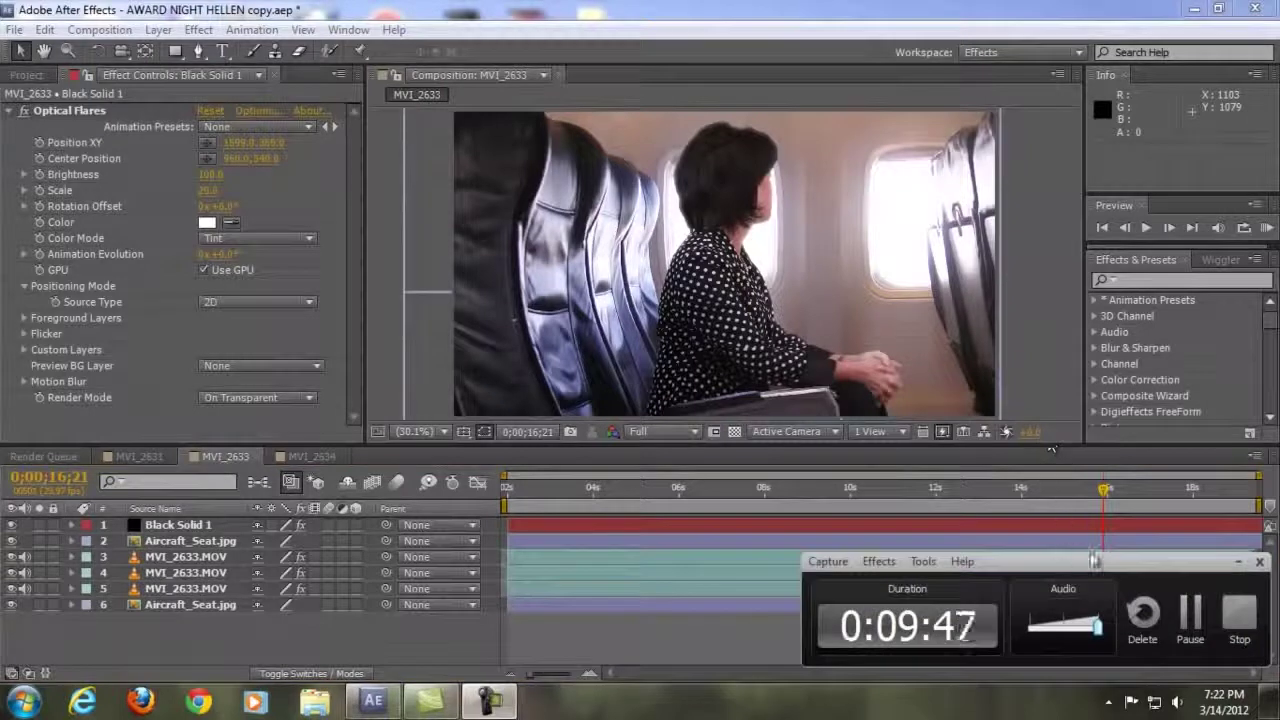
pyautogui.moveTo(1113, 567); pyautogui.dragTo(935, 457)
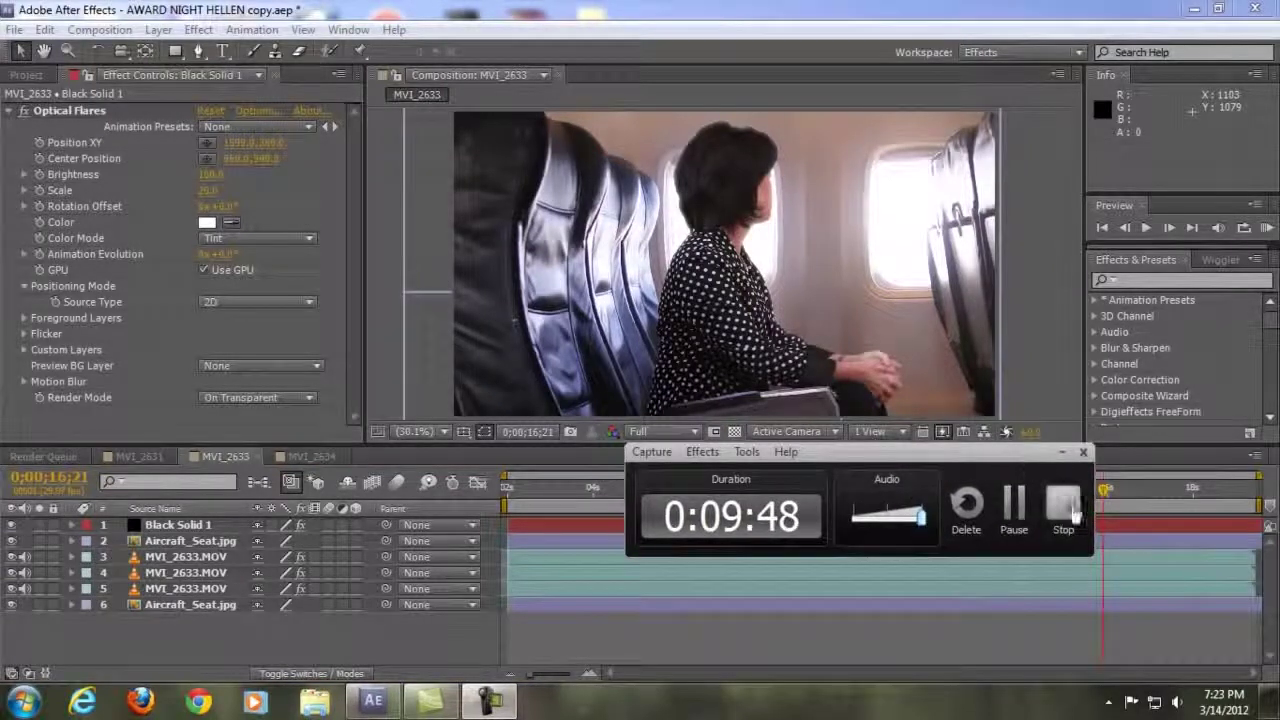